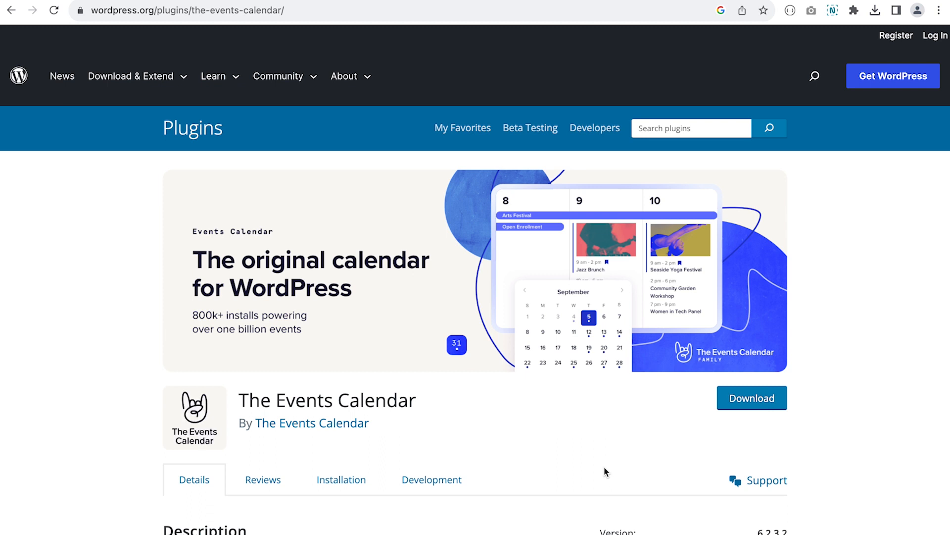
triple_click(370, 402)
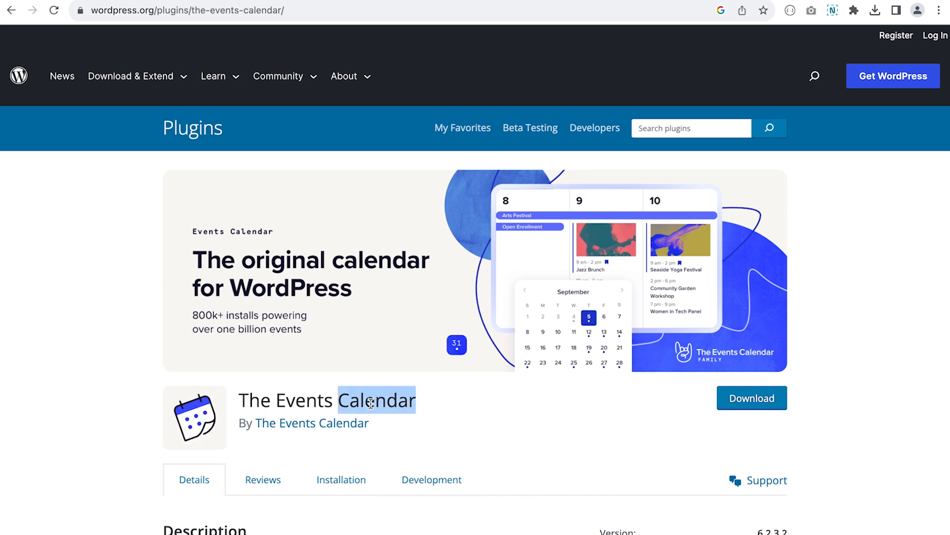
left_click(441, 414)
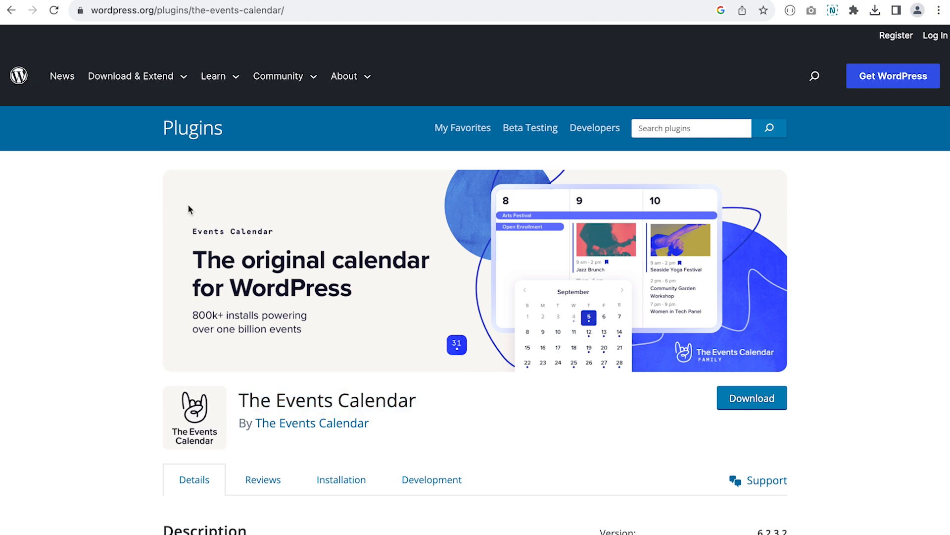
Switch to the site's WordPress admin and search the plugins available to add for "The Event Calendar"
left_click(118, 1)
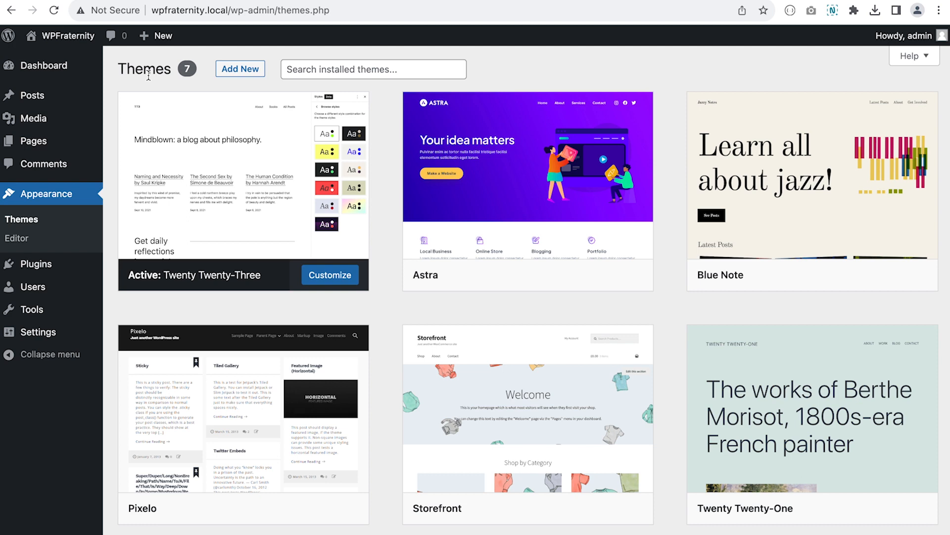
mouse_move(48, 269)
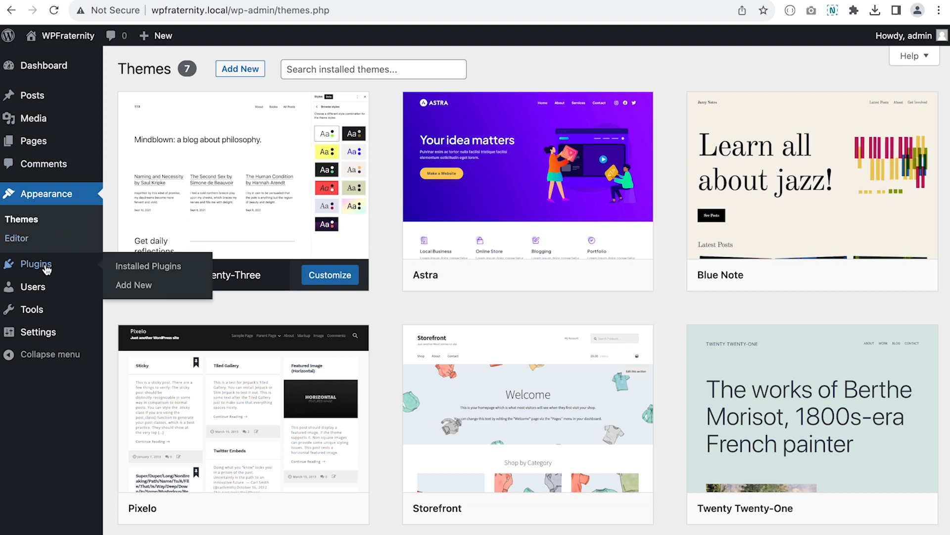
left_click(140, 291)
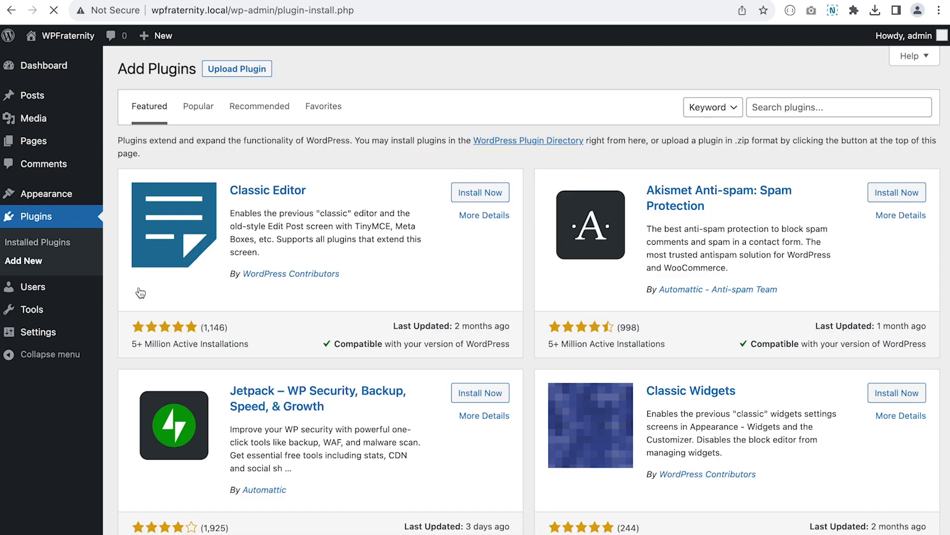
left_click(758, 104)
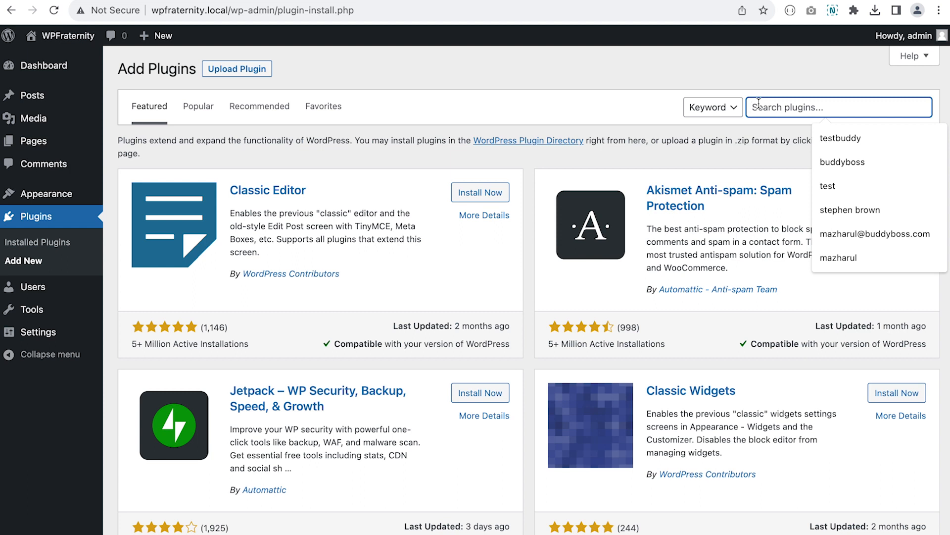
type("The ")
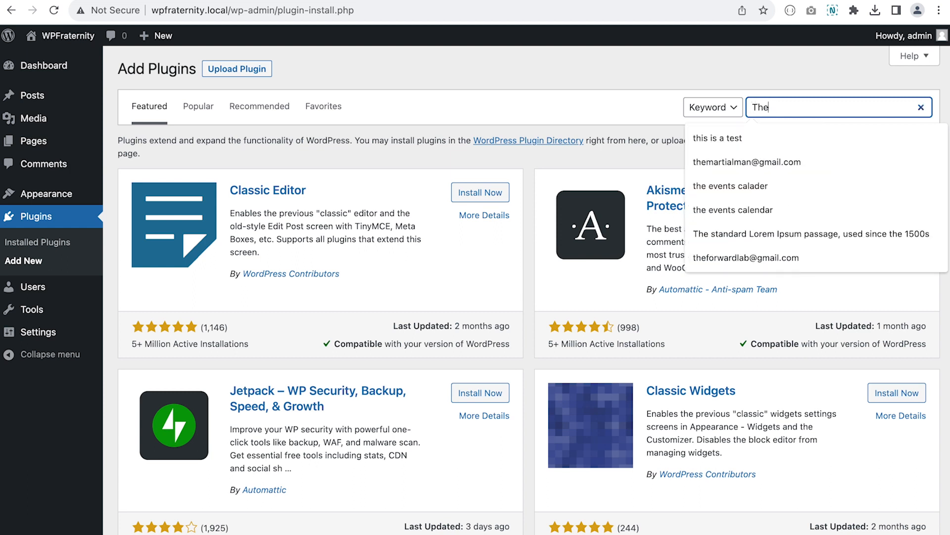
type("Event")
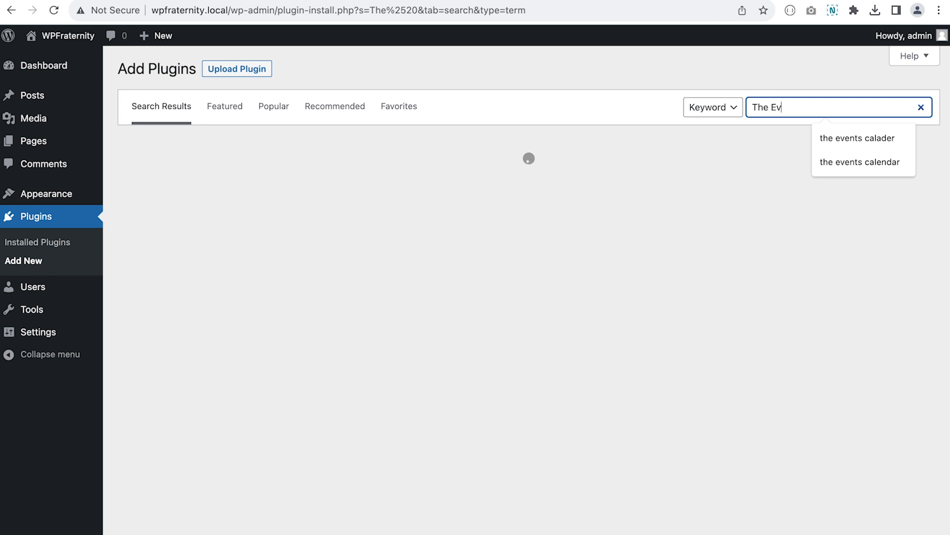
type(" Calendar")
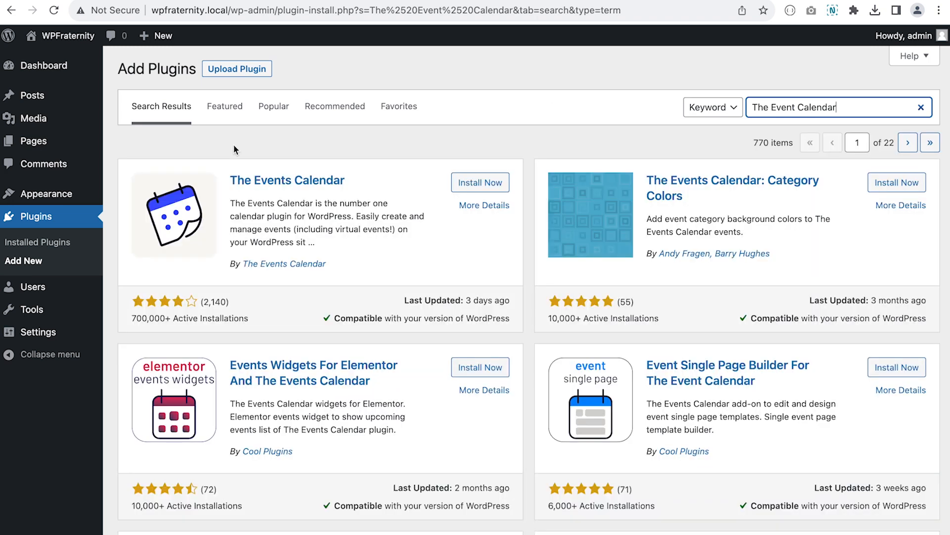
Install and activate The Events Calendar plugin, skipping its usage-data sharing invitation
left_click(480, 183)
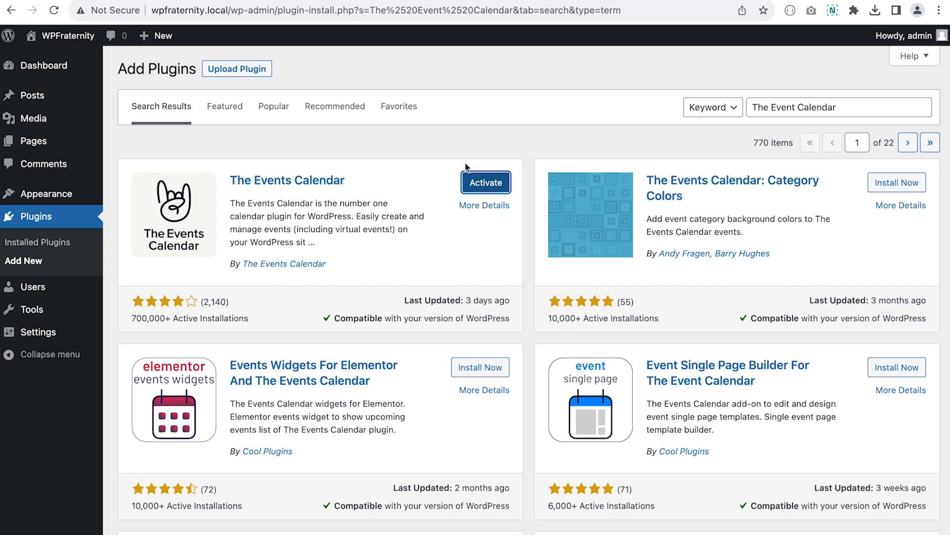
left_click(492, 184)
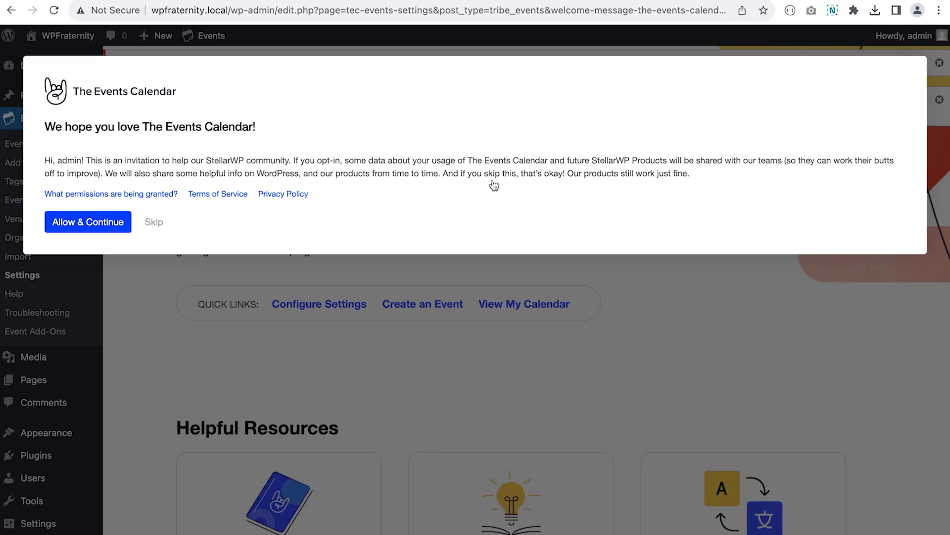
left_click(155, 224)
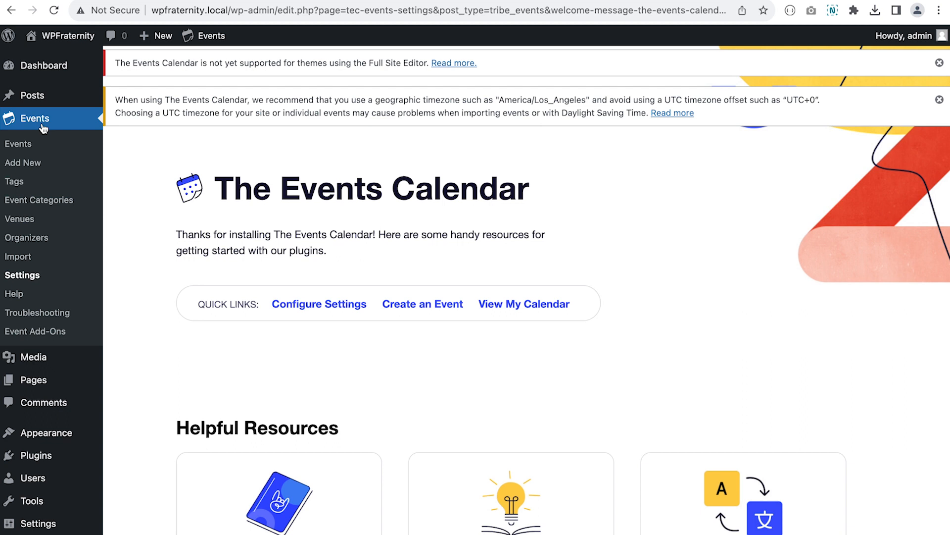
Open the form for adding a new event in a separate browser tab and look over its editor, date and venue fields
right_click(21, 169)
left_click(35, 171)
left_click(213, 1)
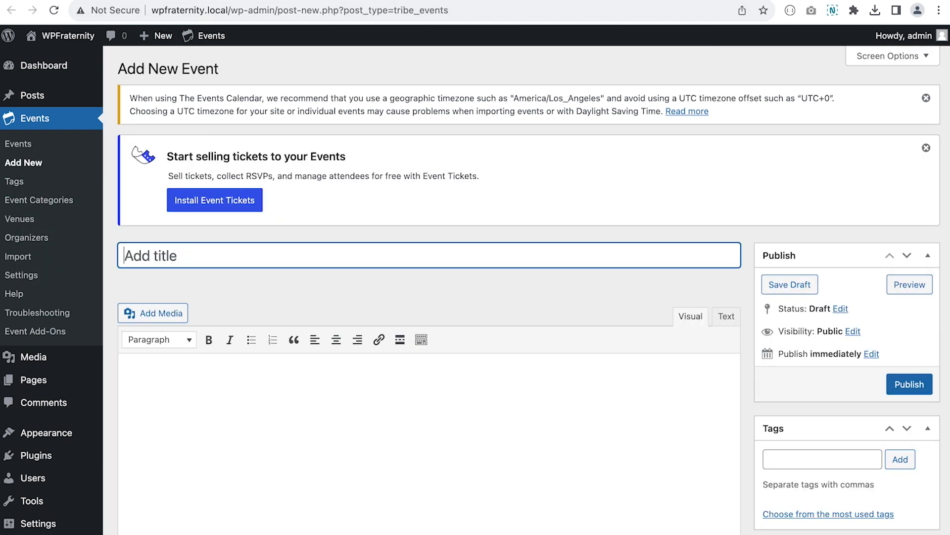
scroll(312, 195, "down", 8)
scroll(311, 194, "down", 11)
scroll(311, 195, "up", 10)
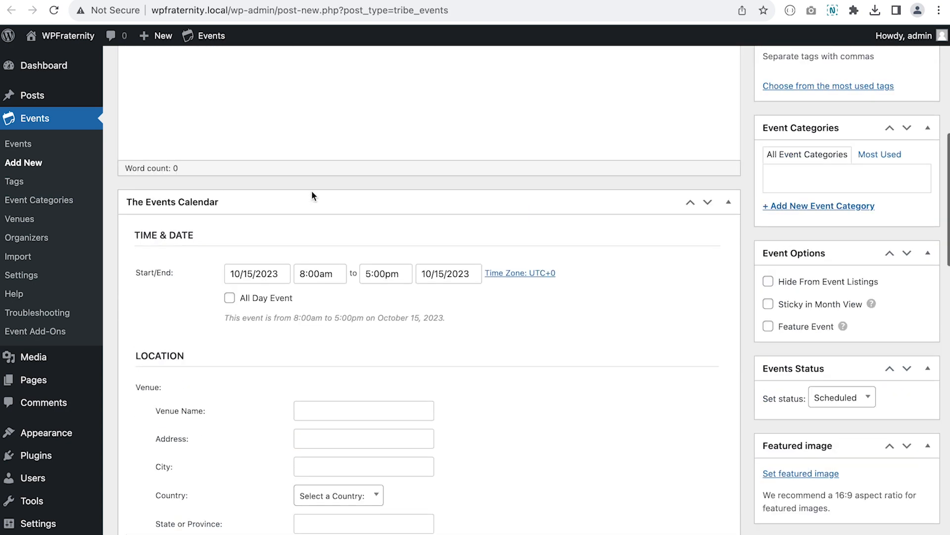
scroll(311, 190, "up", 5)
scroll(312, 191, "up", 4)
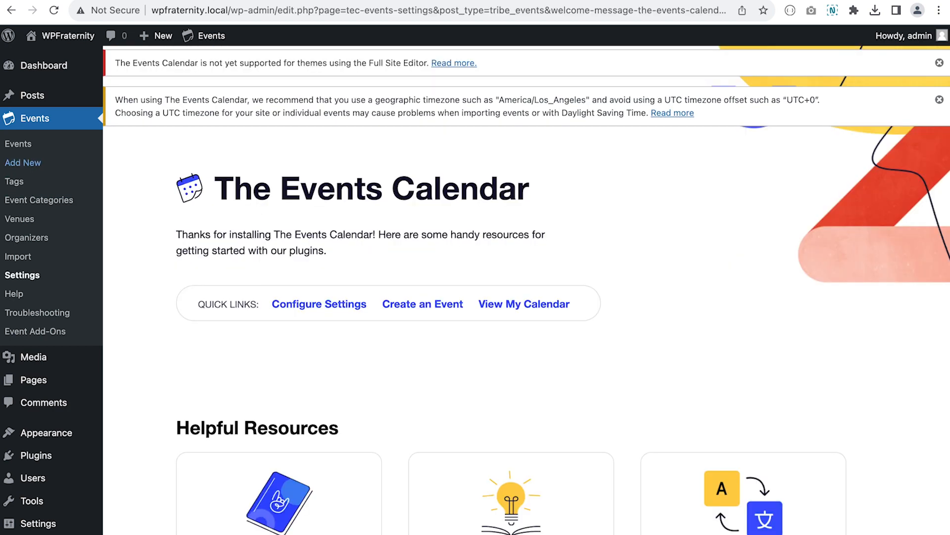
Open the Events settings and examine the general options for the calendar link, URL slugs, main blog loop and month view cache
left_click(26, 282)
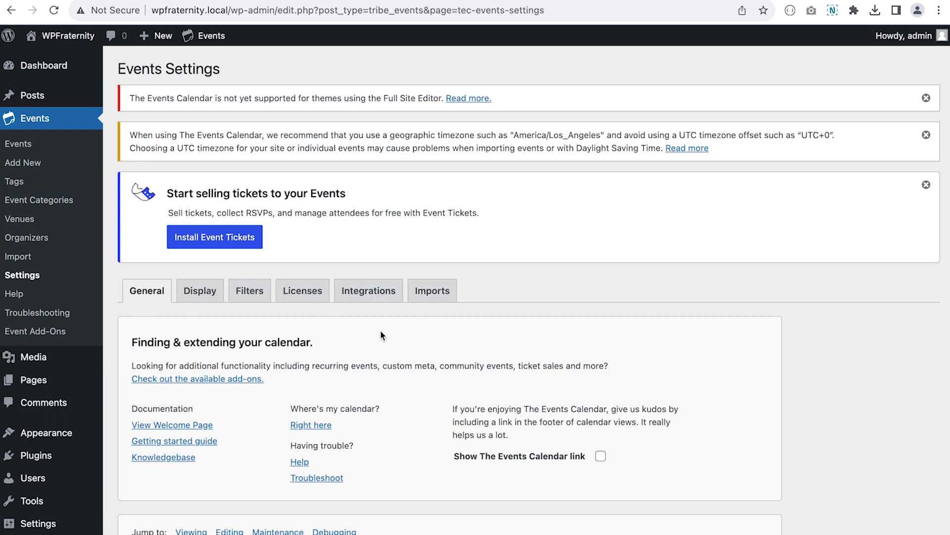
scroll(380, 335, "down", 3)
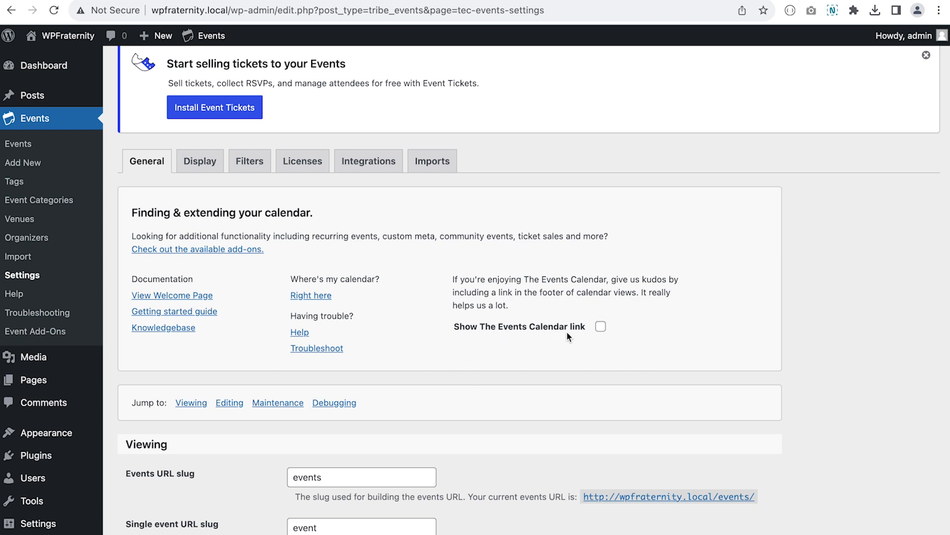
left_click(601, 327)
left_click(602, 329)
scroll(519, 360, "down", 4)
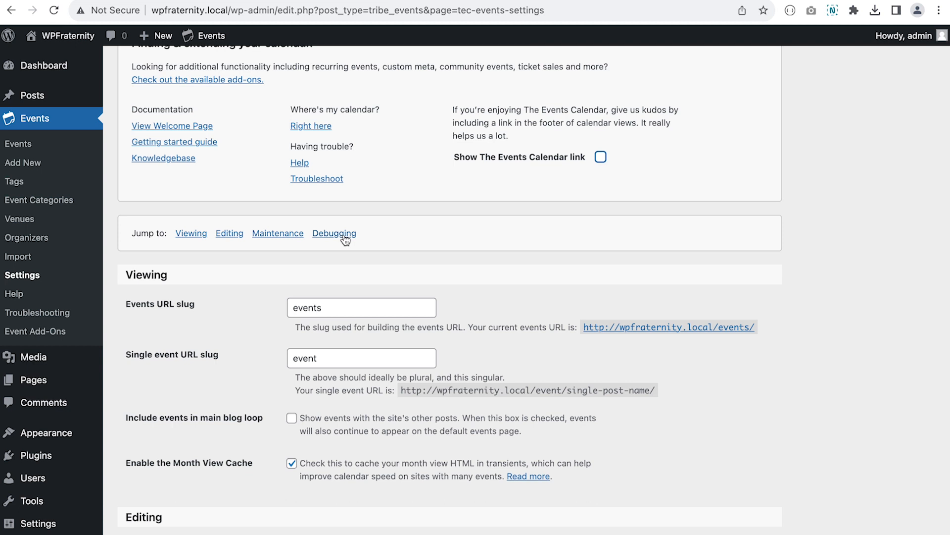
scroll(202, 289, "down", 2)
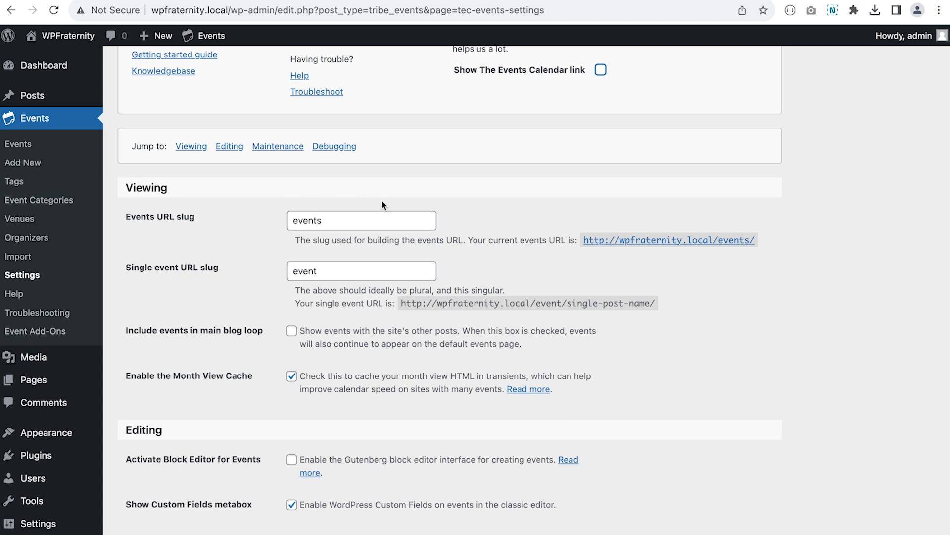
left_click(350, 222)
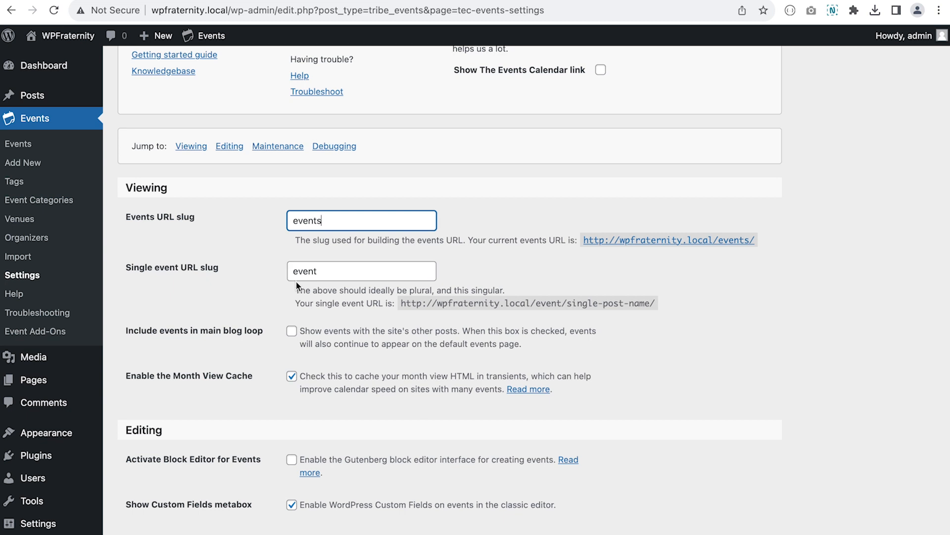
scroll(240, 290, "down", 2)
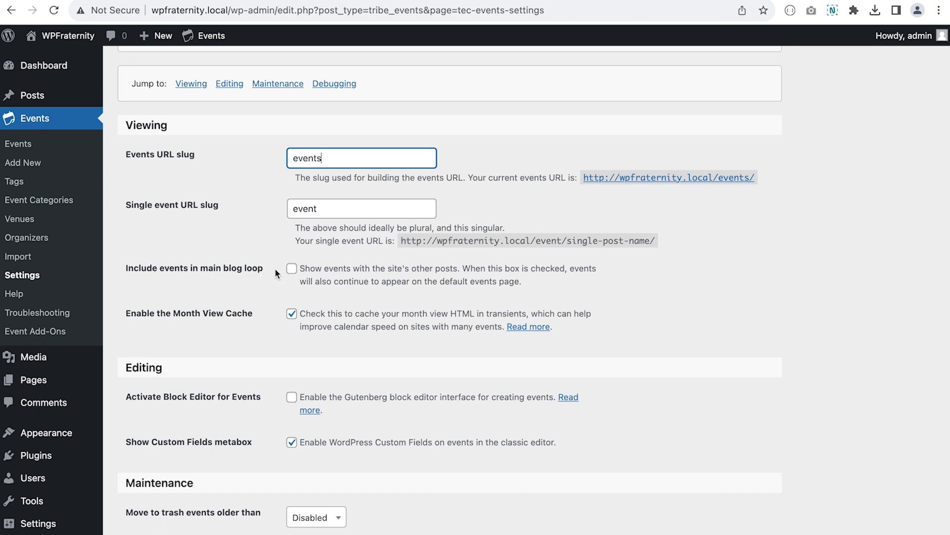
scroll(200, 300, "down", 2)
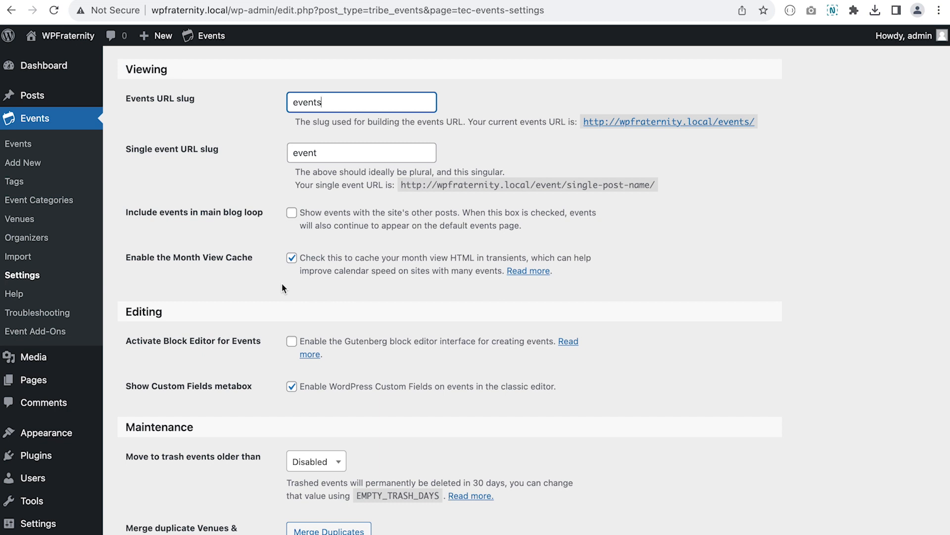
scroll(282, 287, "down", 3)
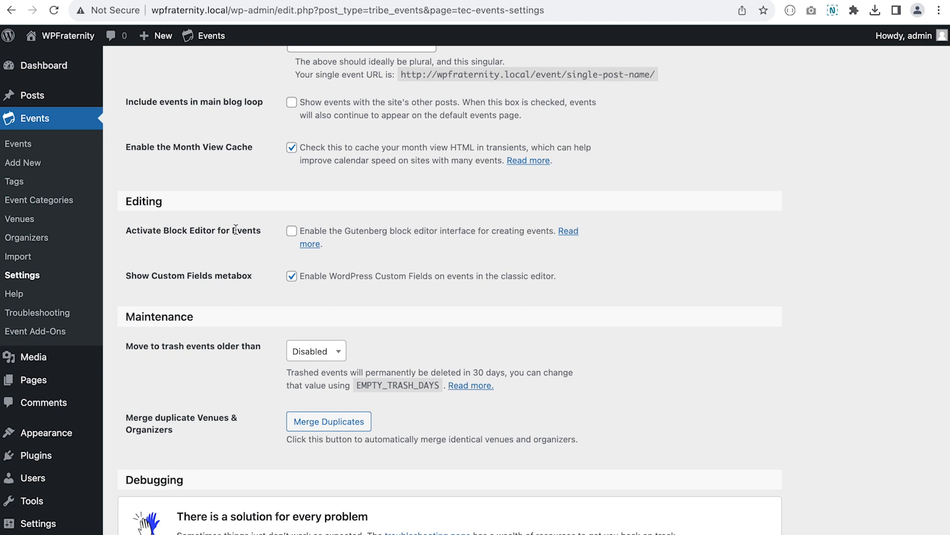
Activate the Gutenberg block editor for events and save the general settings
left_click(293, 232)
scroll(276, 260, "down", 5)
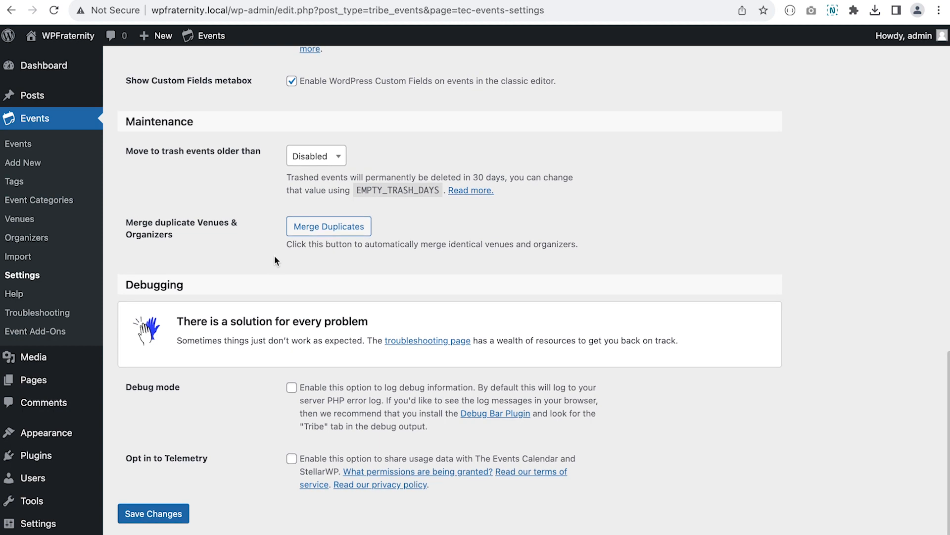
left_click(167, 515)
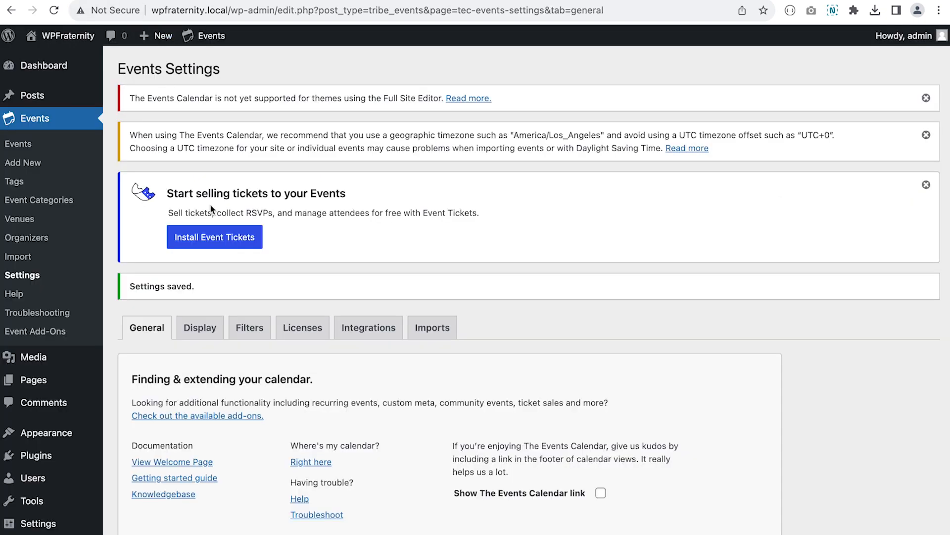
Deactivate the block editor for events again and save the general settings
scroll(210, 204, "down", 15)
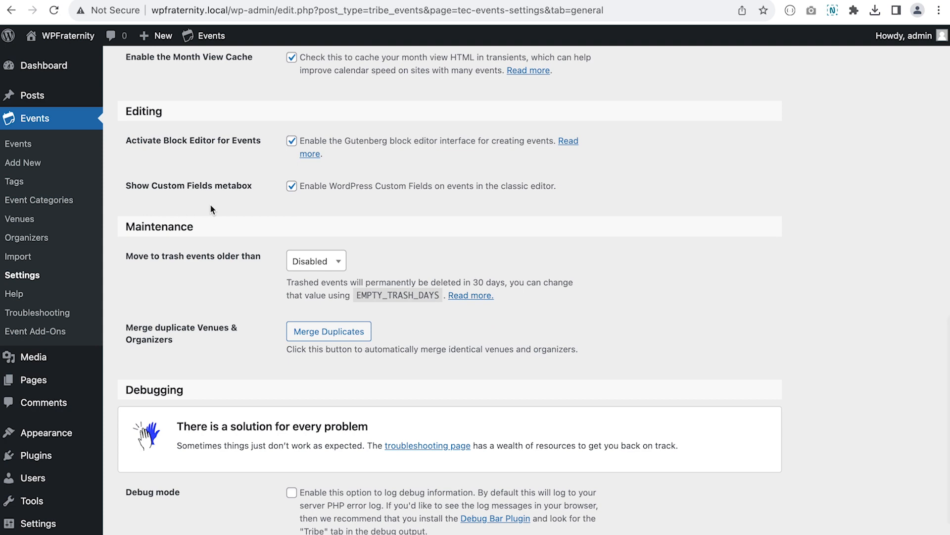
left_click(292, 140)
scroll(238, 220, "down", 2)
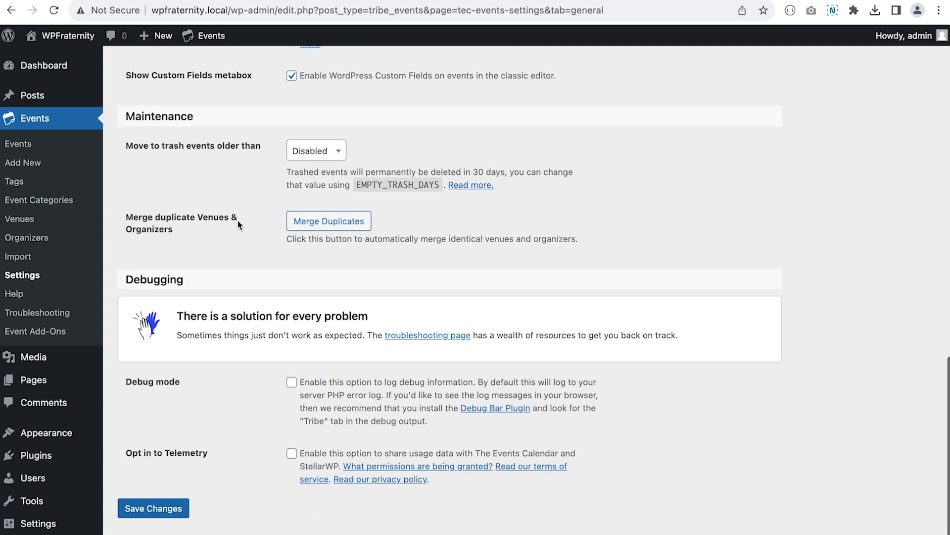
left_click(164, 515)
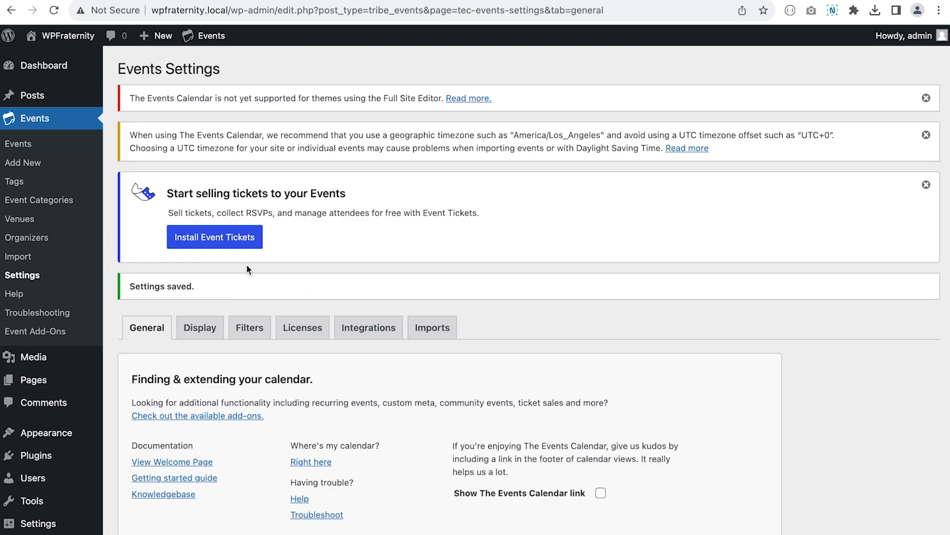
Examine the maintenance and debugging options, including the age choices for moving old events to trash, without changing them
scroll(247, 267, "down", 15)
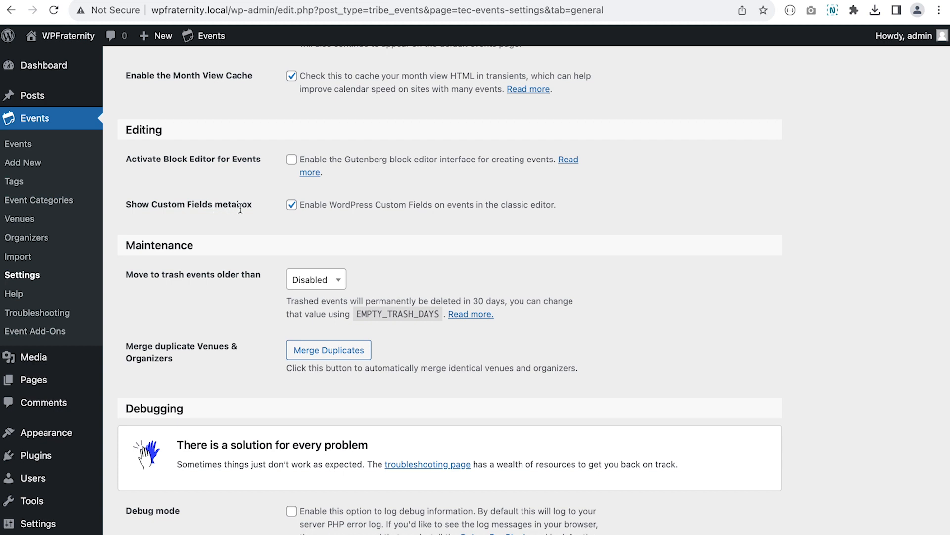
scroll(235, 208, "down", 2)
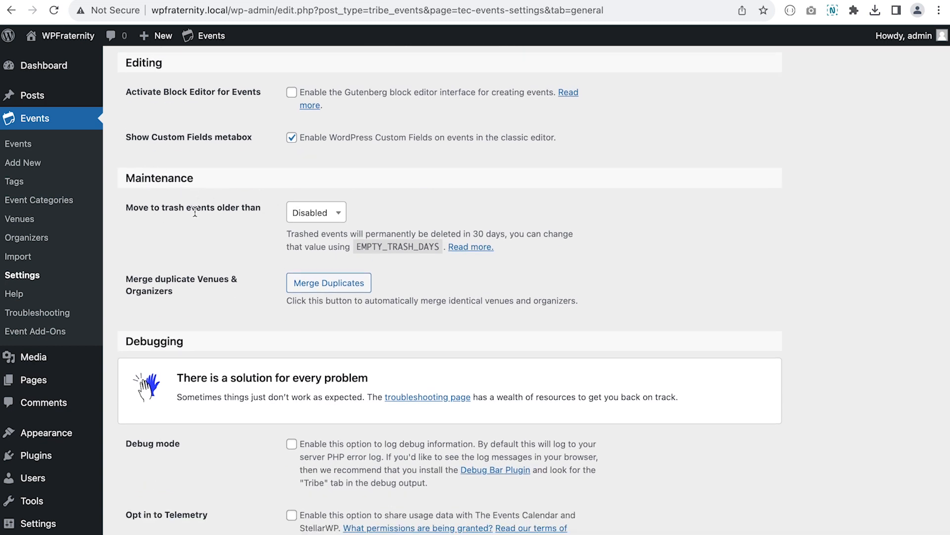
left_click(312, 218)
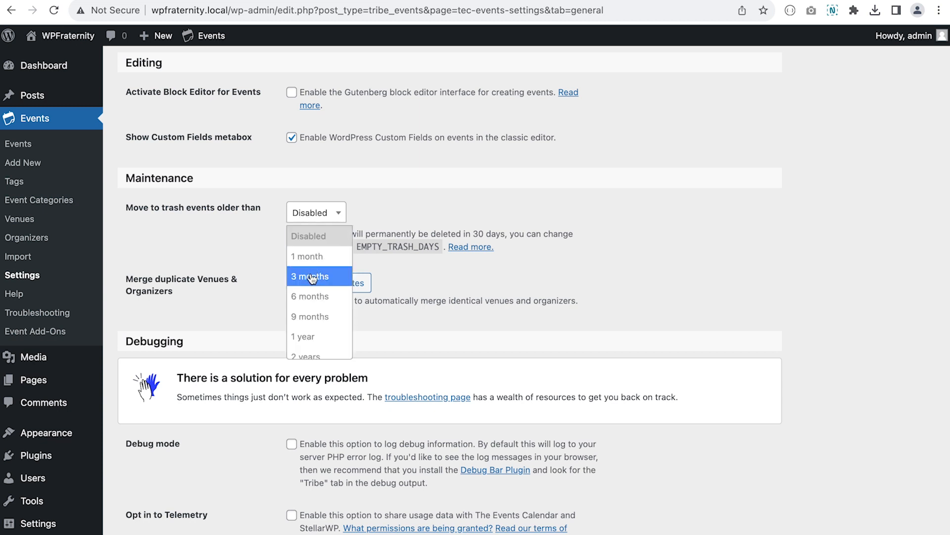
left_click(254, 227)
scroll(254, 227, "down", 1)
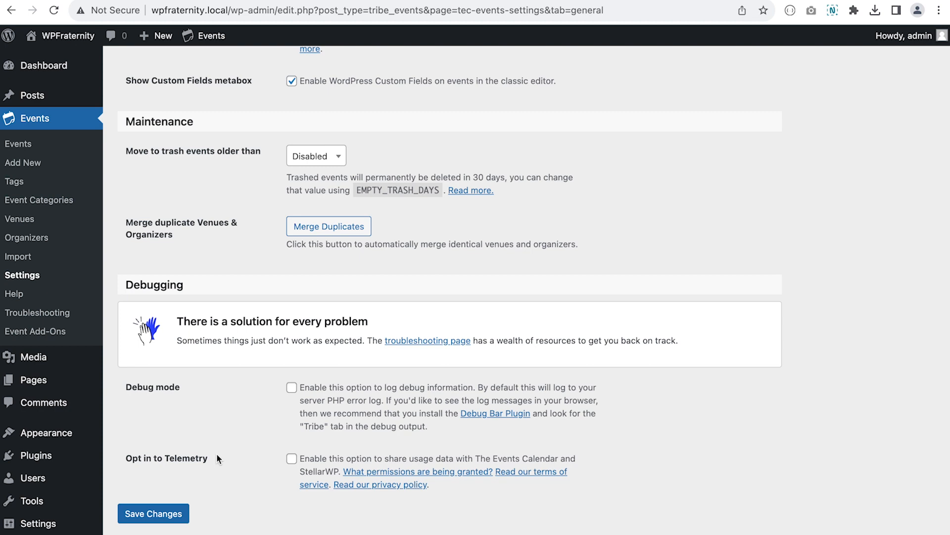
Open the Display settings for events to view the calendar stylesheet and event view options
scroll(216, 453, "up", 10)
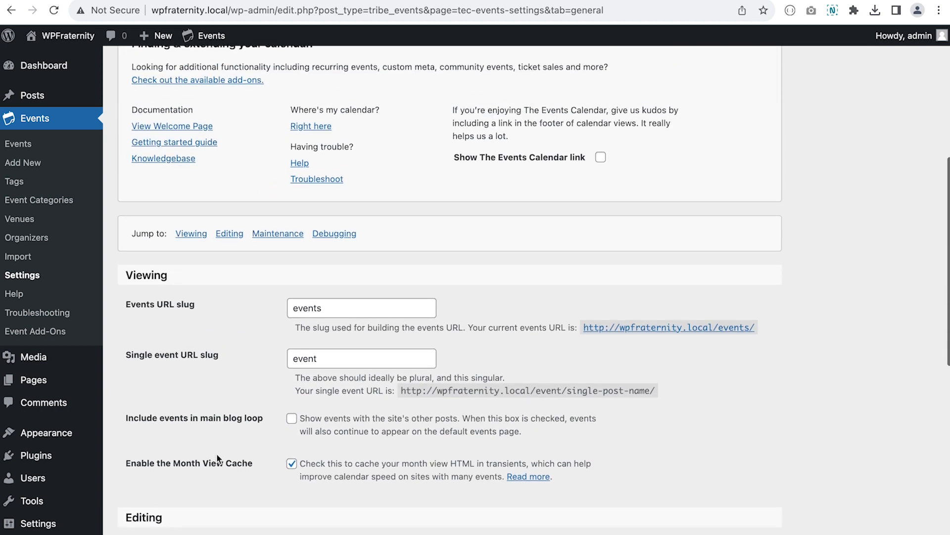
scroll(217, 453, "up", 6)
left_click(201, 339)
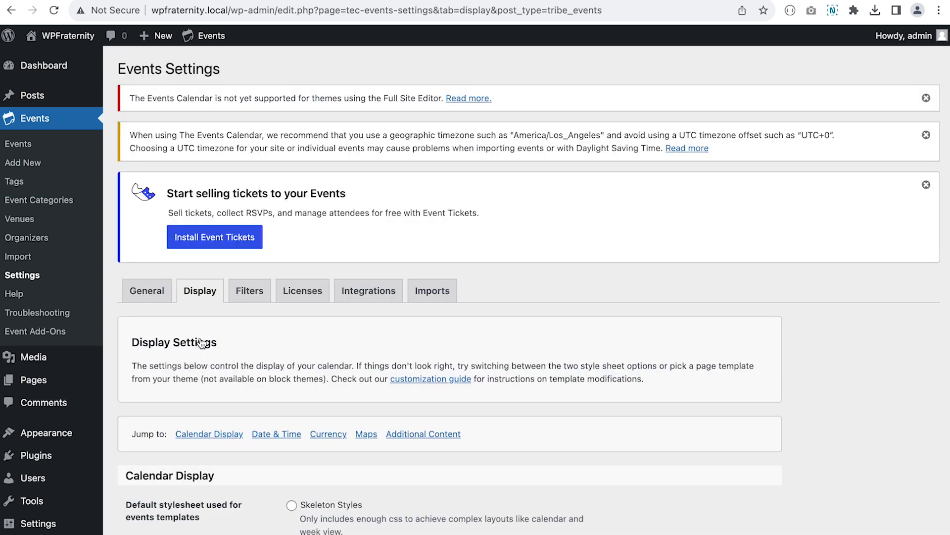
scroll(200, 342, "down", 3)
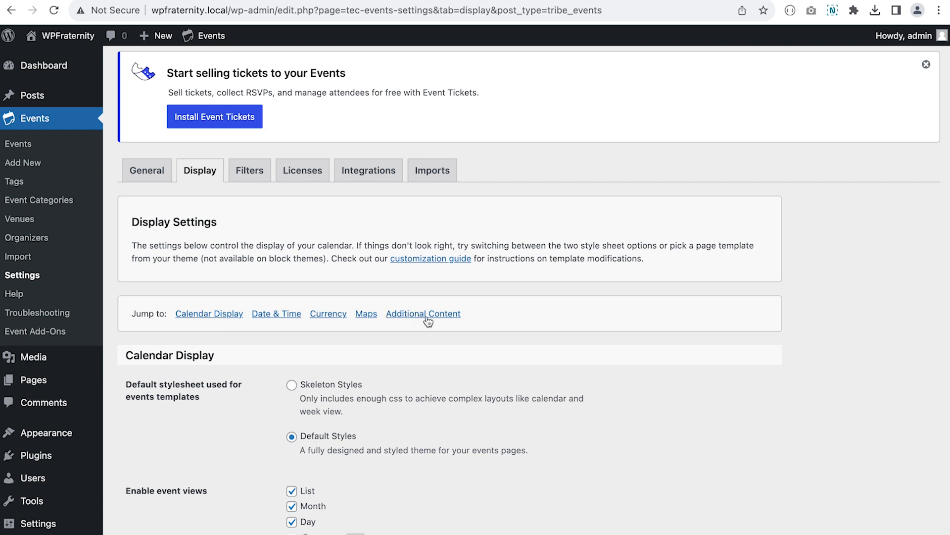
Set the default view of the events calendar to Month in the Calendar Display options
scroll(223, 402, "down", 3)
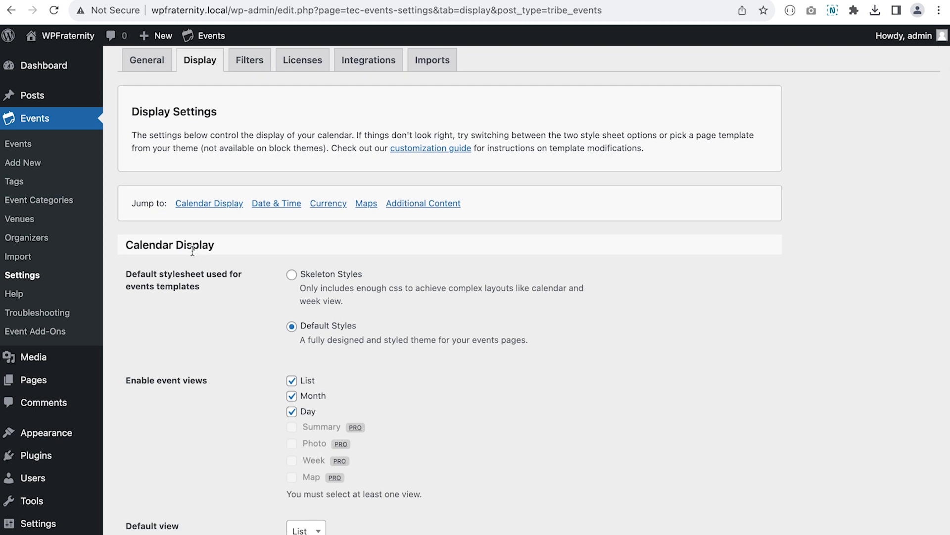
scroll(235, 278, "down", 2)
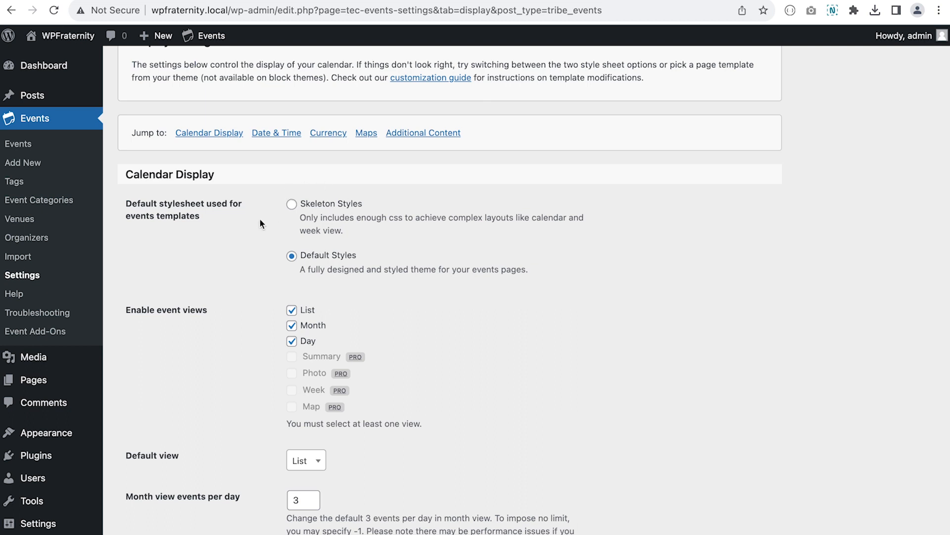
scroll(260, 219, "down", 2)
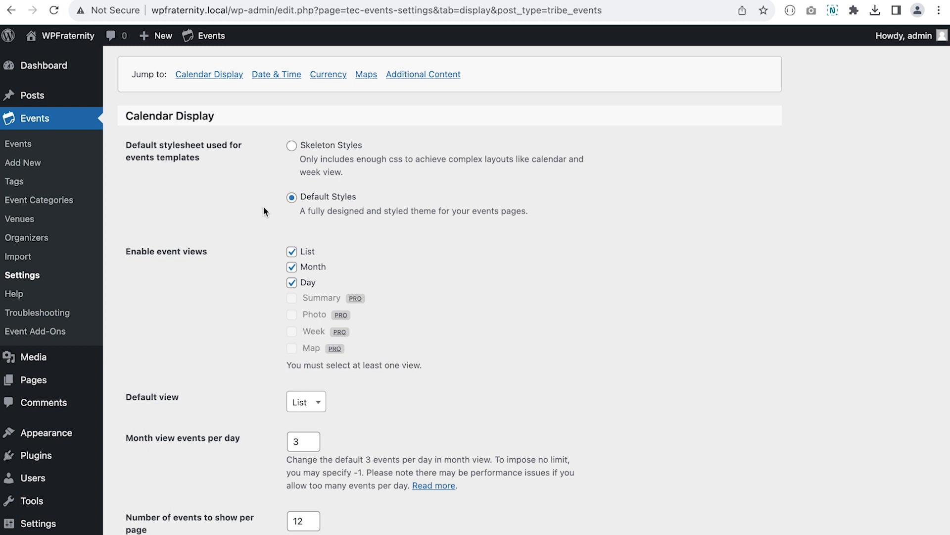
scroll(264, 208, "down", 2)
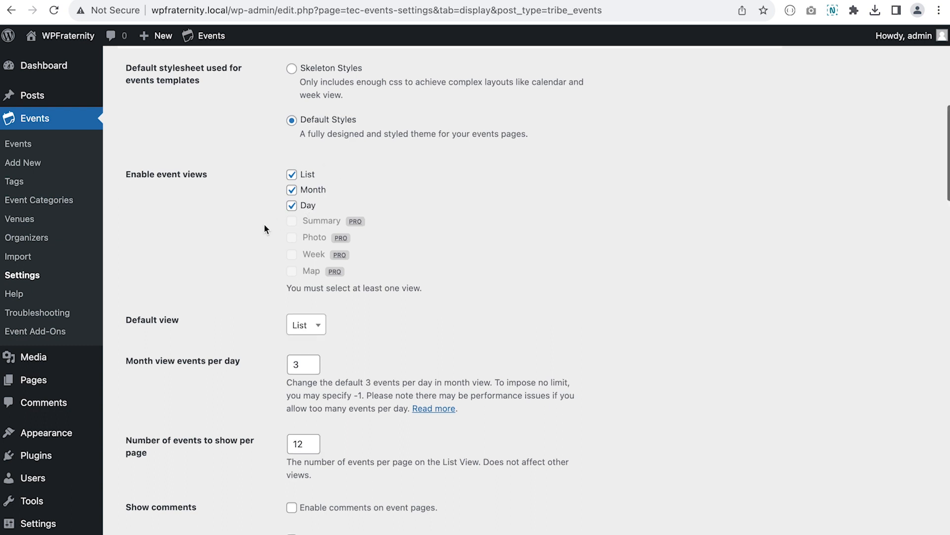
scroll(263, 224, "down", 3)
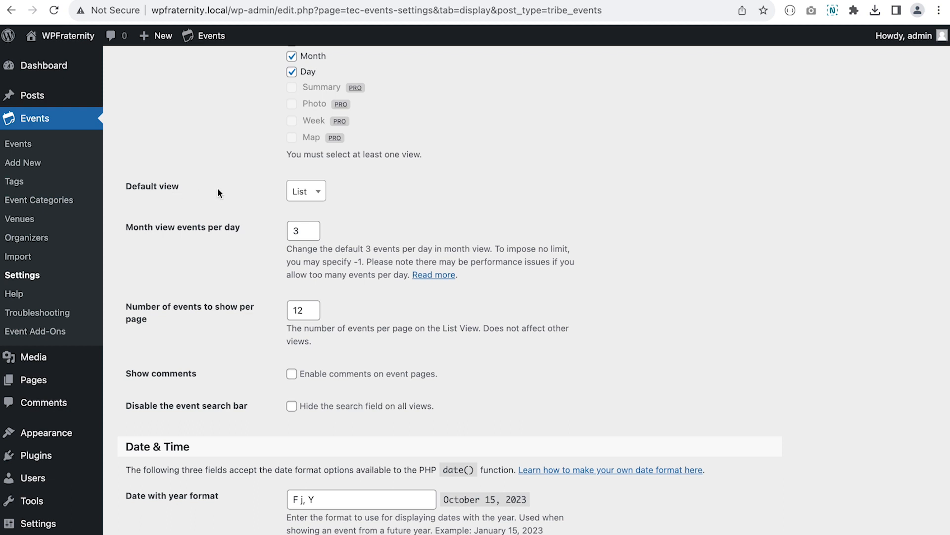
left_click(308, 195)
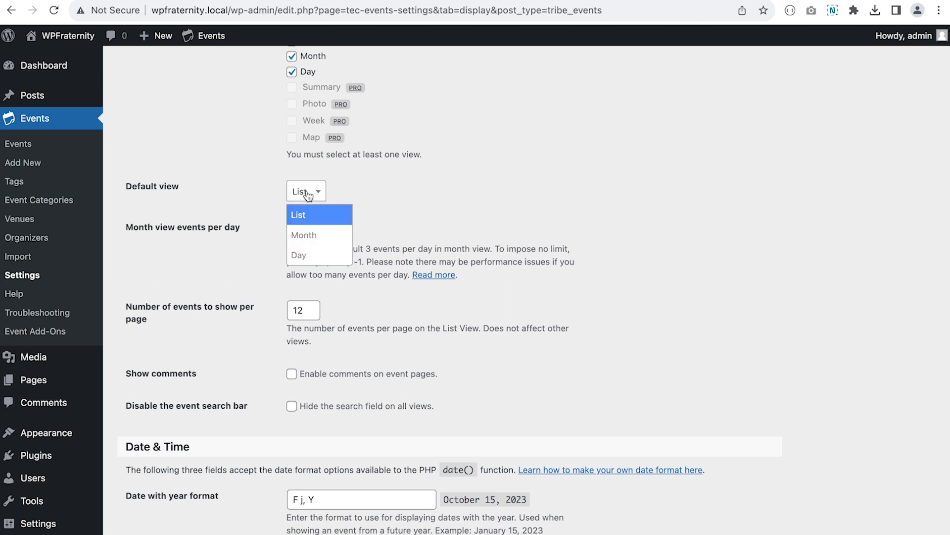
left_click(309, 234)
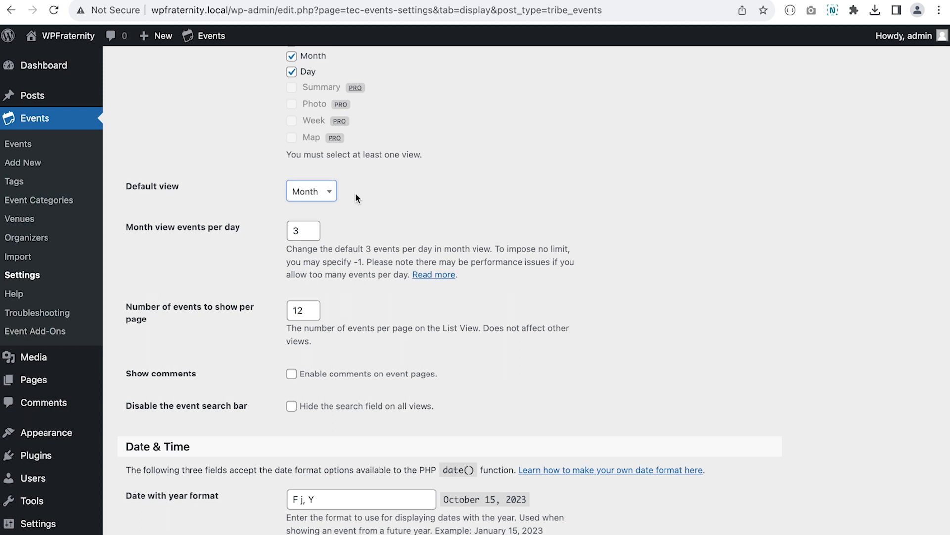
Set the month view events per day to -1 to remove the limit
scroll(356, 197, "down", 2)
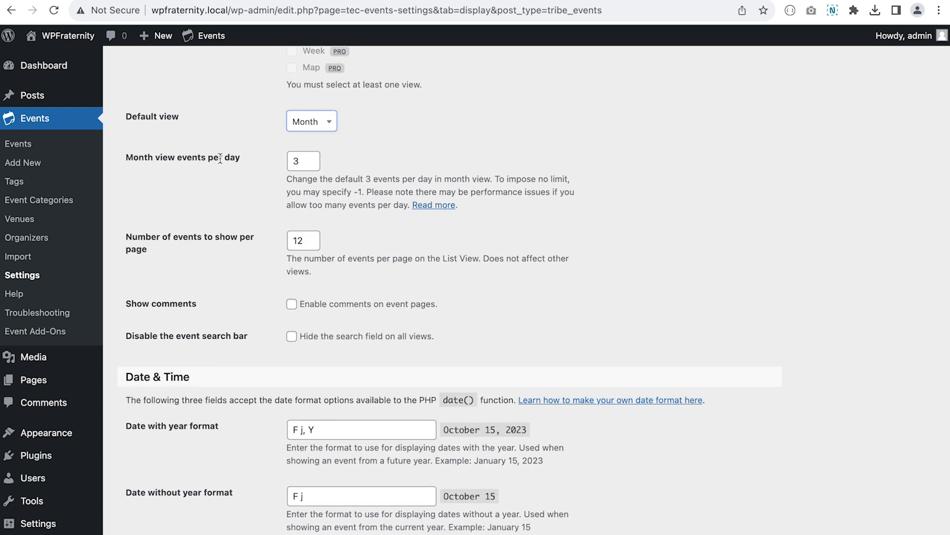
left_click(299, 159)
key("BackSpace")
type("-1")
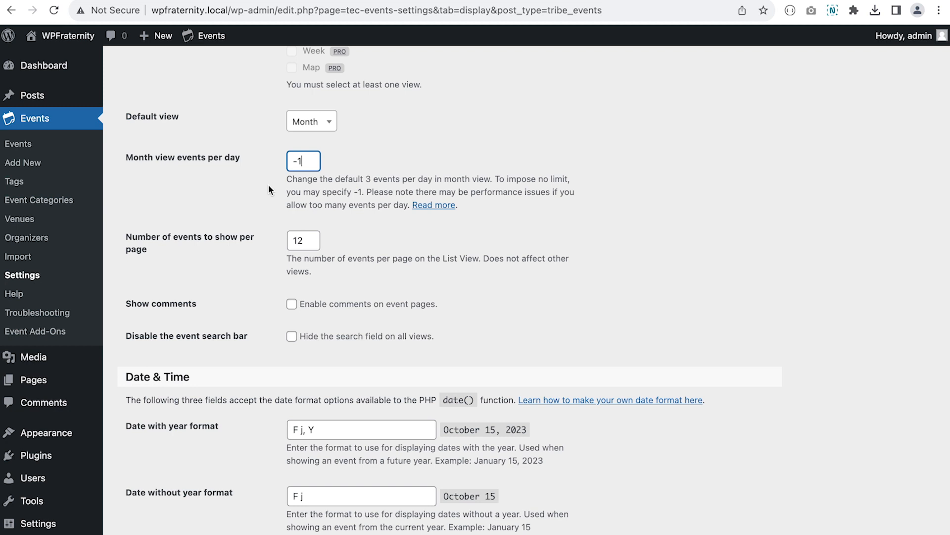
Examine the events-per-page, comments and search bar options and the Date & Time formats, separators, cutoff and time zone settings
scroll(269, 184, "down", 2)
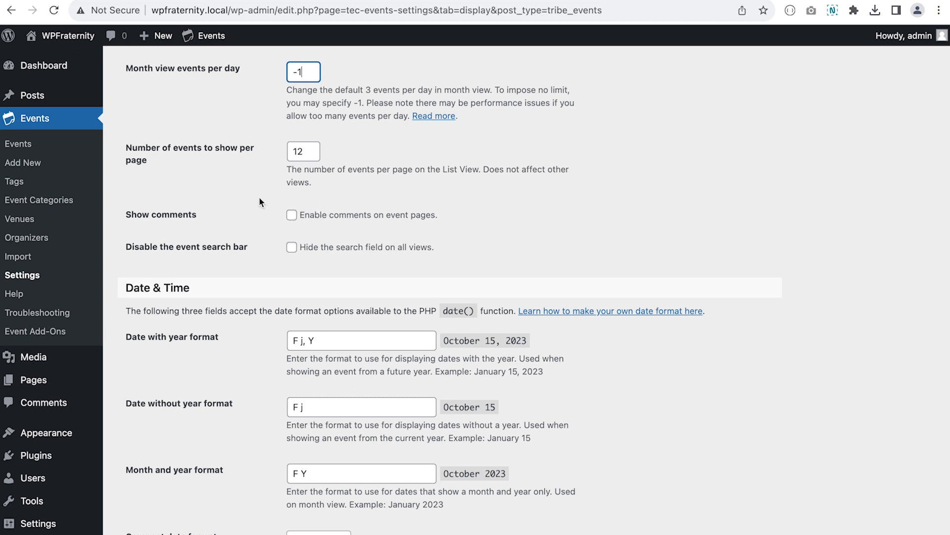
scroll(259, 197, "down", 1)
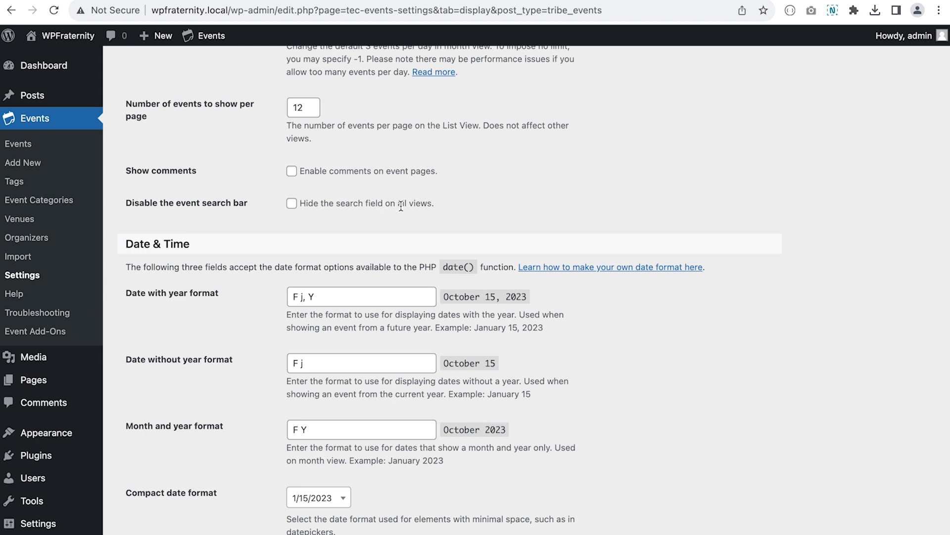
scroll(401, 206, "down", 2)
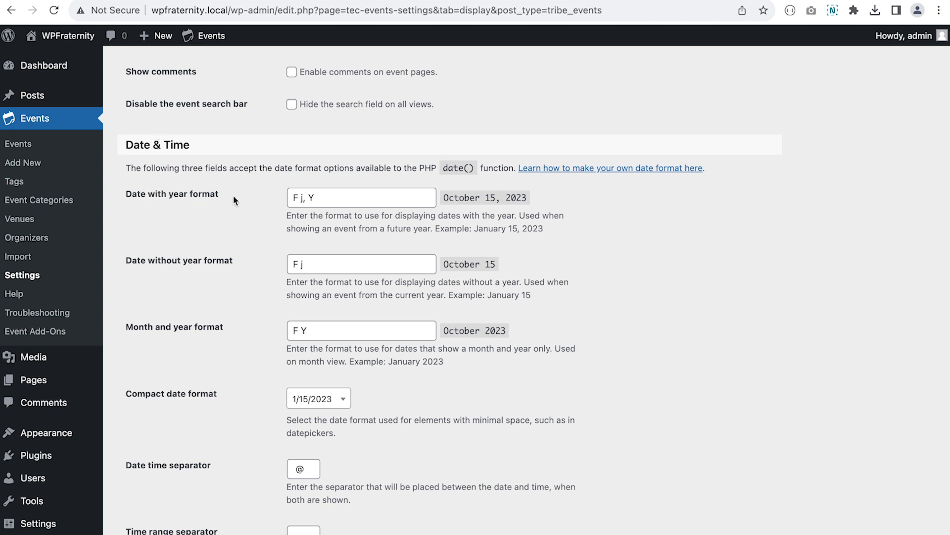
scroll(253, 192, "down", 1)
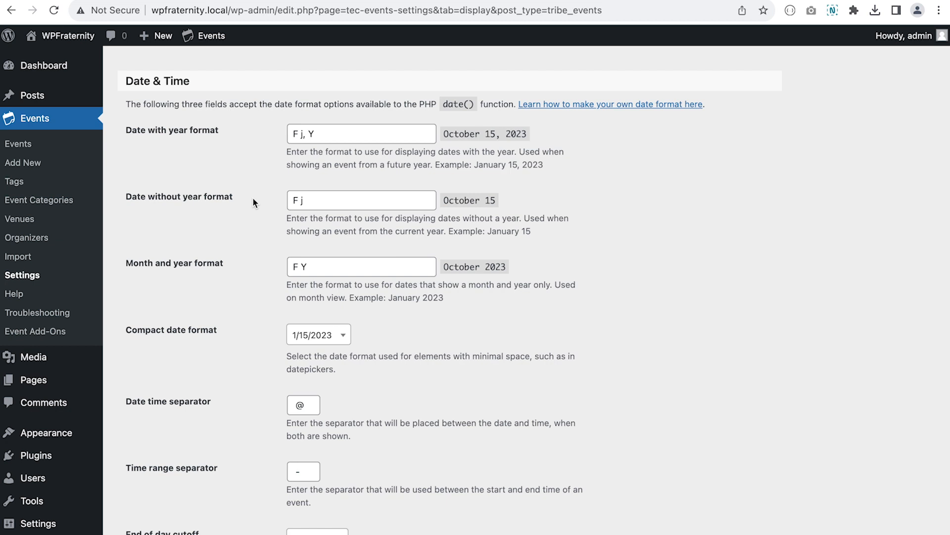
scroll(252, 202, "down", 2)
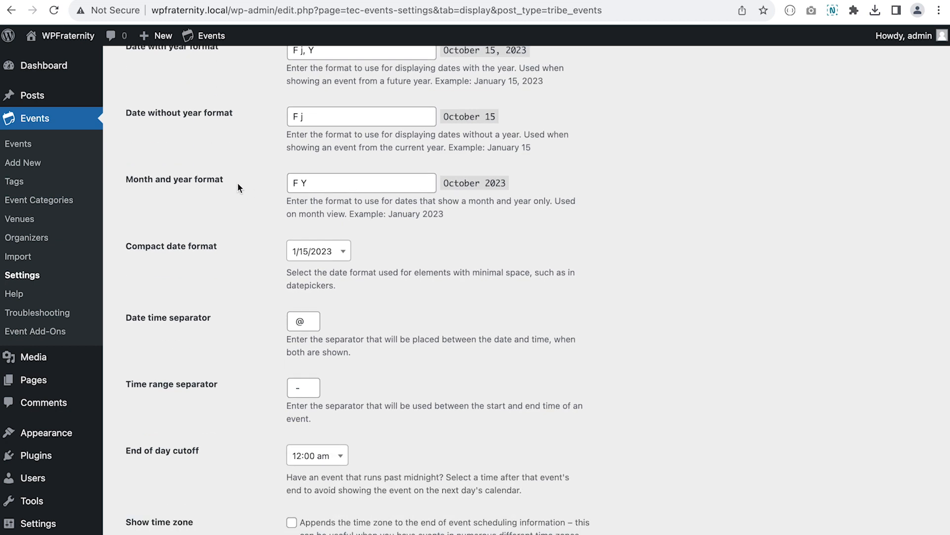
scroll(237, 182, "down", 2)
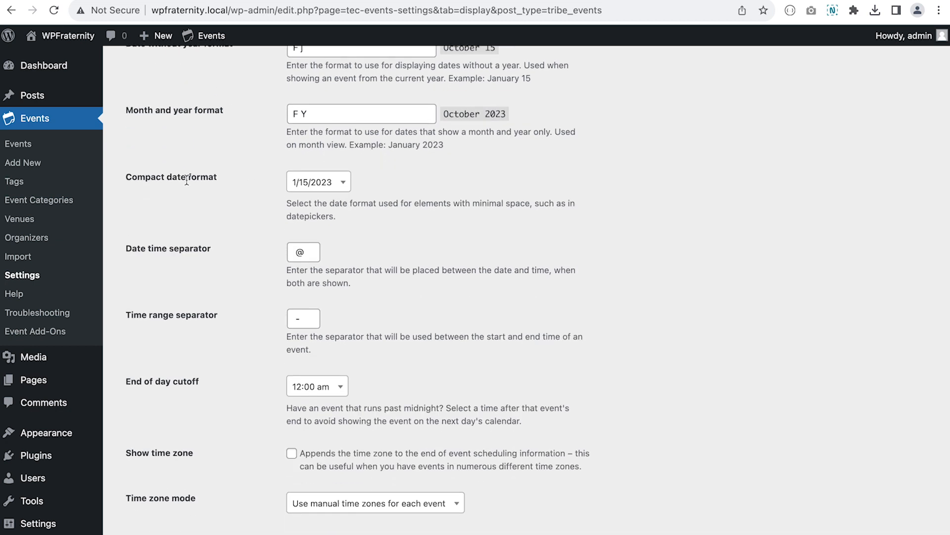
scroll(263, 178, "down", 2)
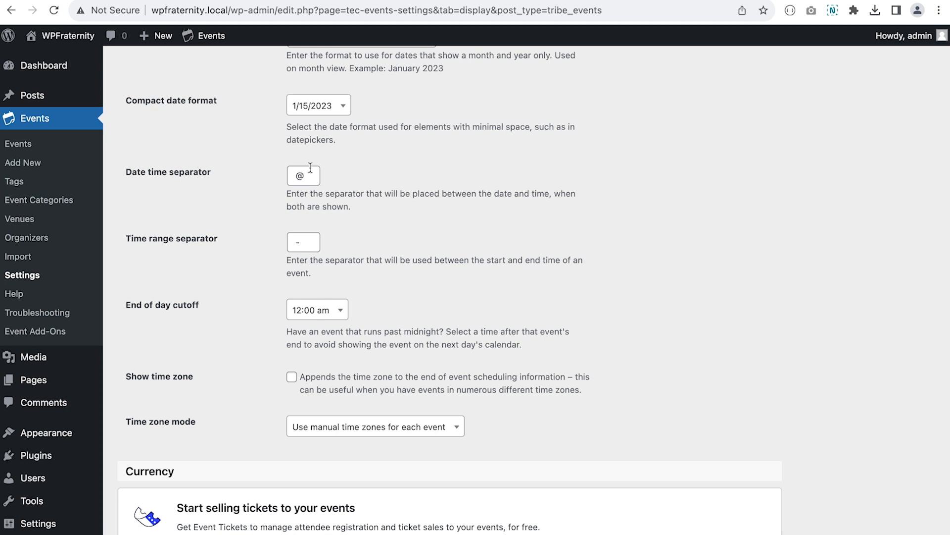
scroll(237, 247, "down", 1)
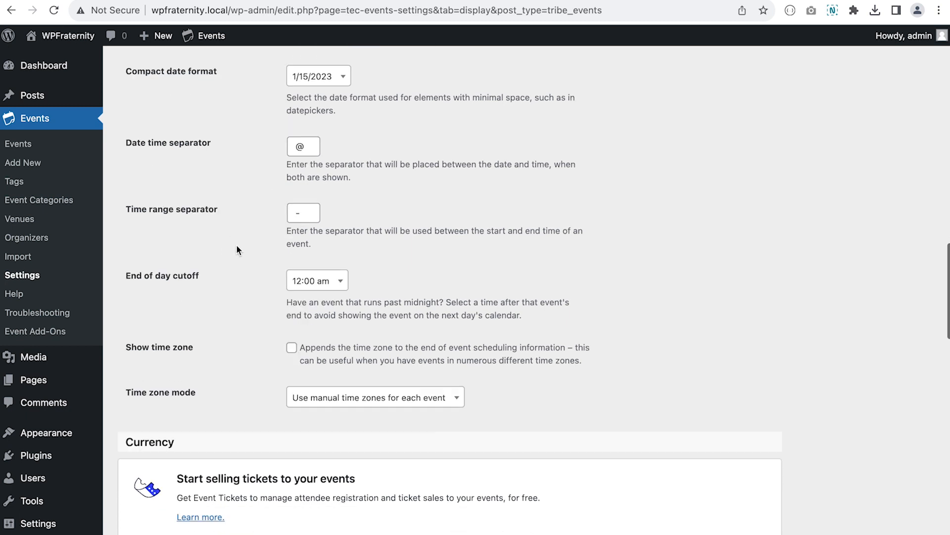
scroll(237, 248, "down", 2)
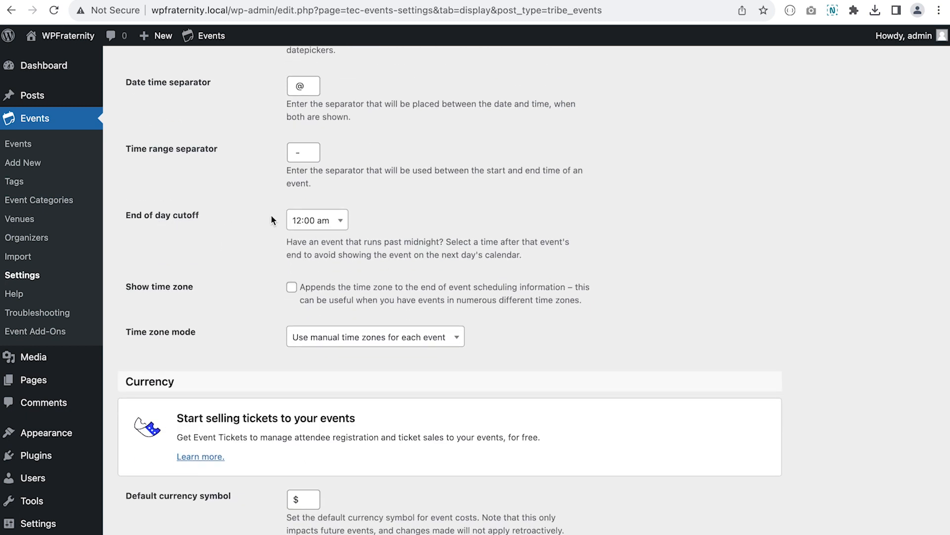
scroll(271, 219, "down", 1)
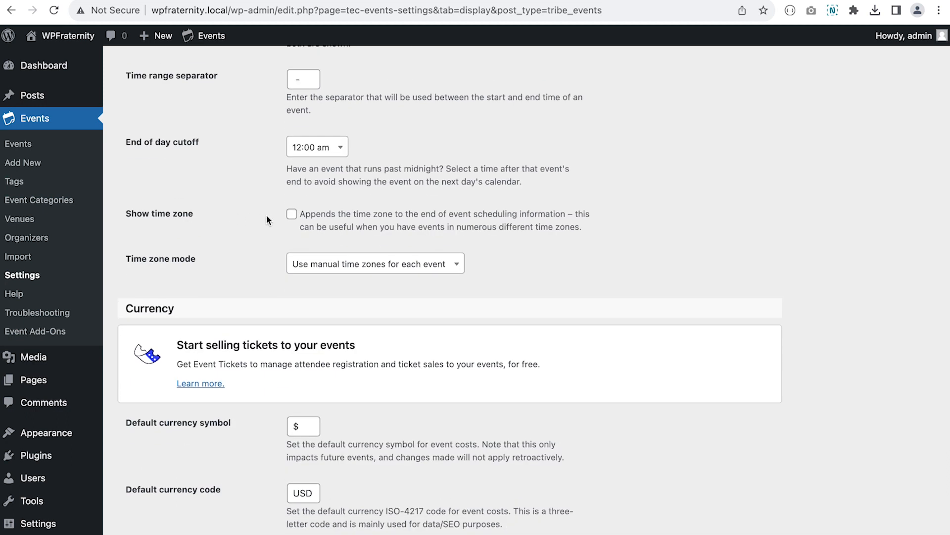
scroll(266, 220, "down", 4)
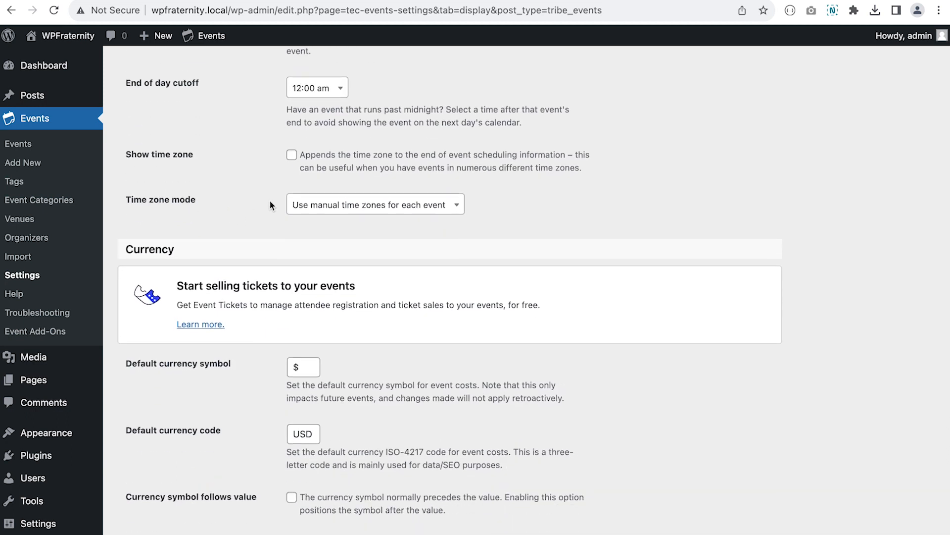
Review the Currency, Maps and Additional Content options and save the display settings
scroll(271, 205, "down", 2)
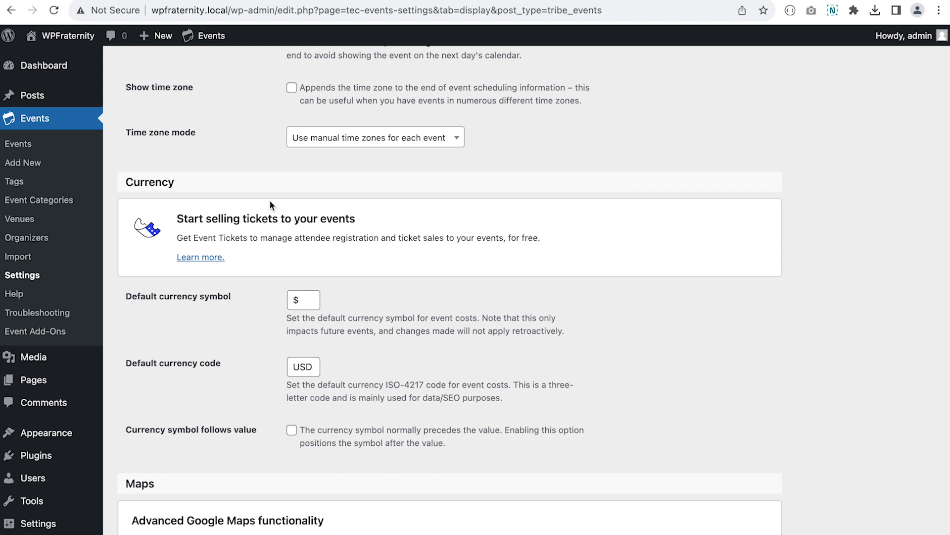
scroll(269, 203, "down", 2)
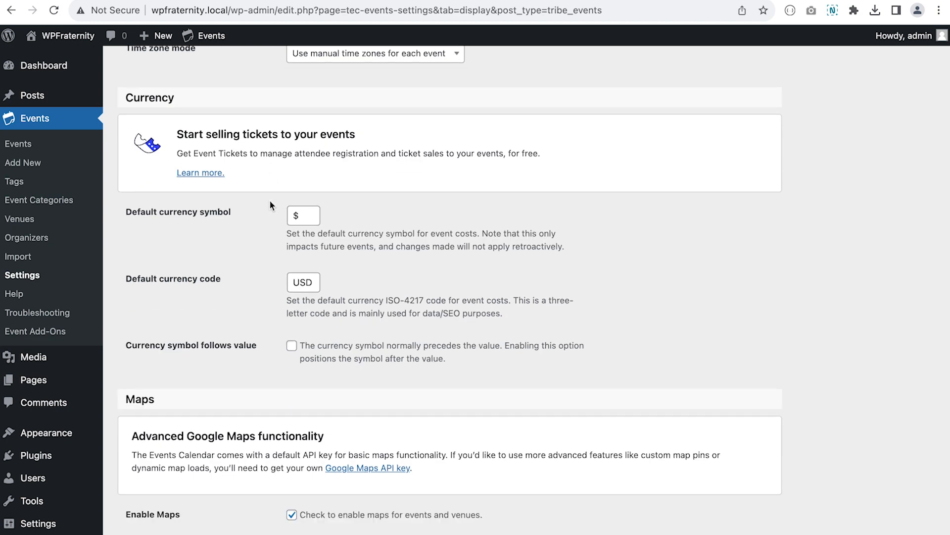
scroll(269, 203, "down", 1)
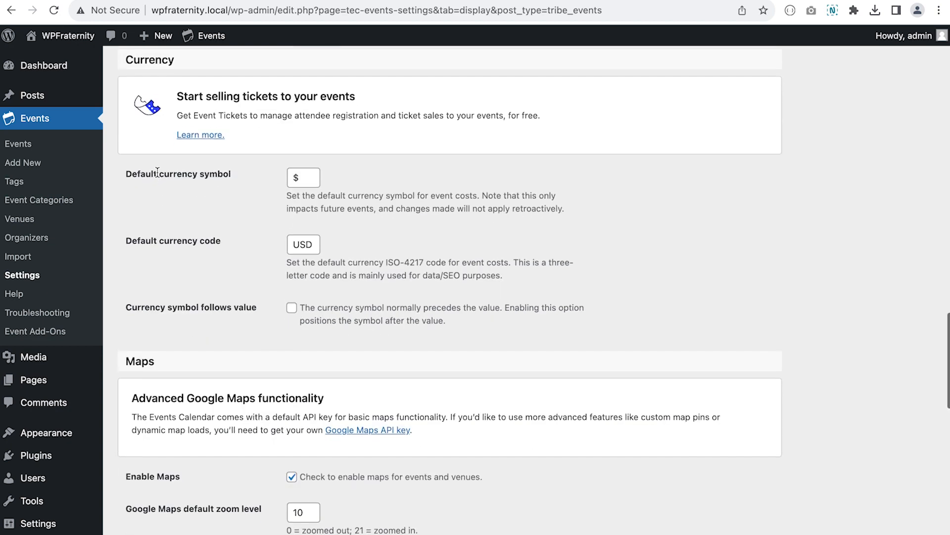
scroll(156, 172, "up", 1)
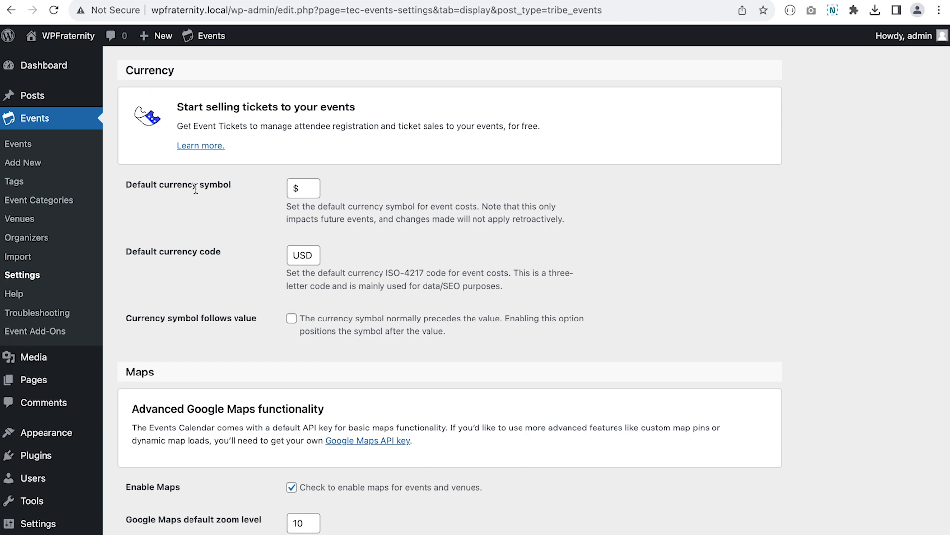
scroll(251, 186, "down", 2)
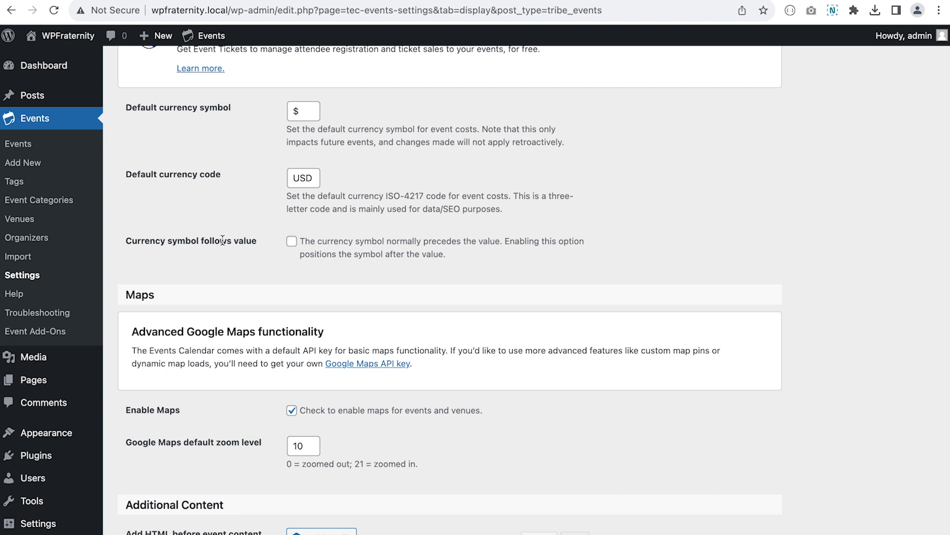
scroll(267, 243, "down", 5)
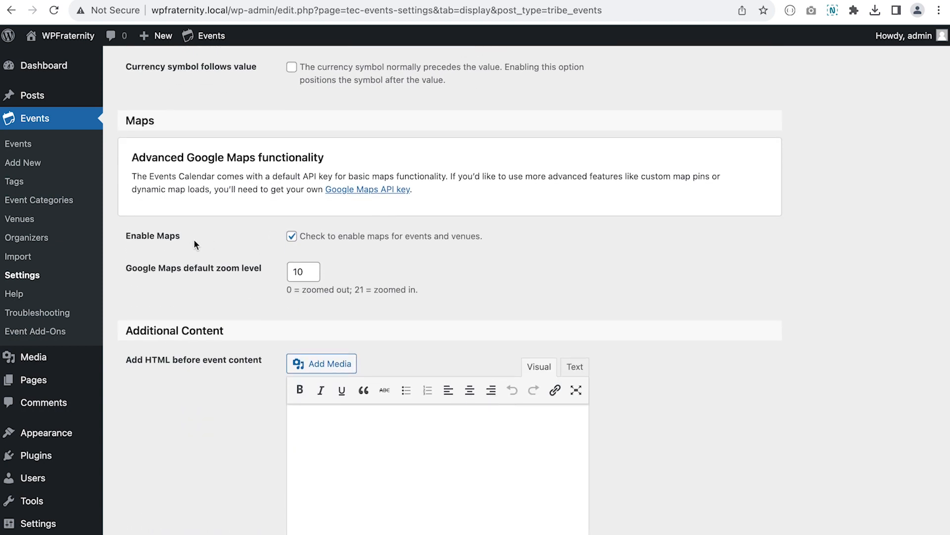
scroll(194, 240, "down", 5)
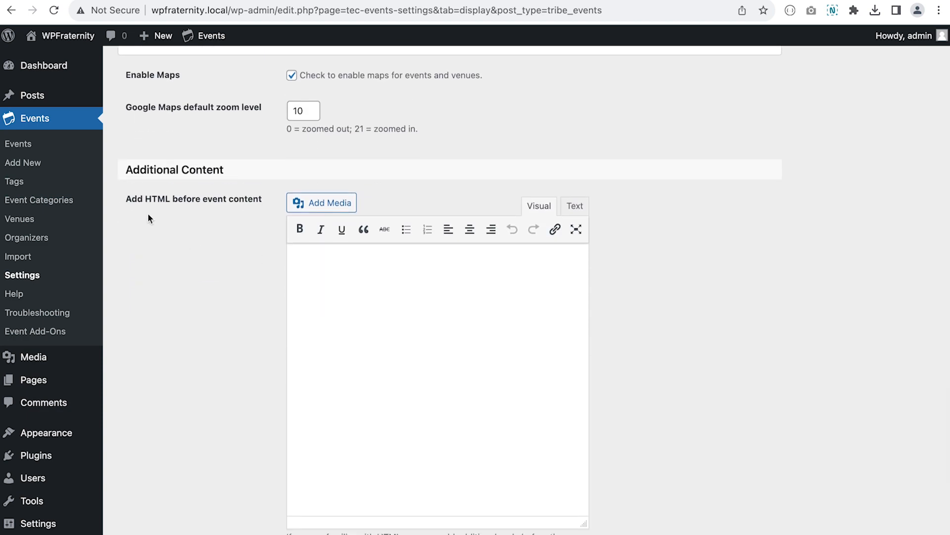
scroll(234, 204, "down", 10)
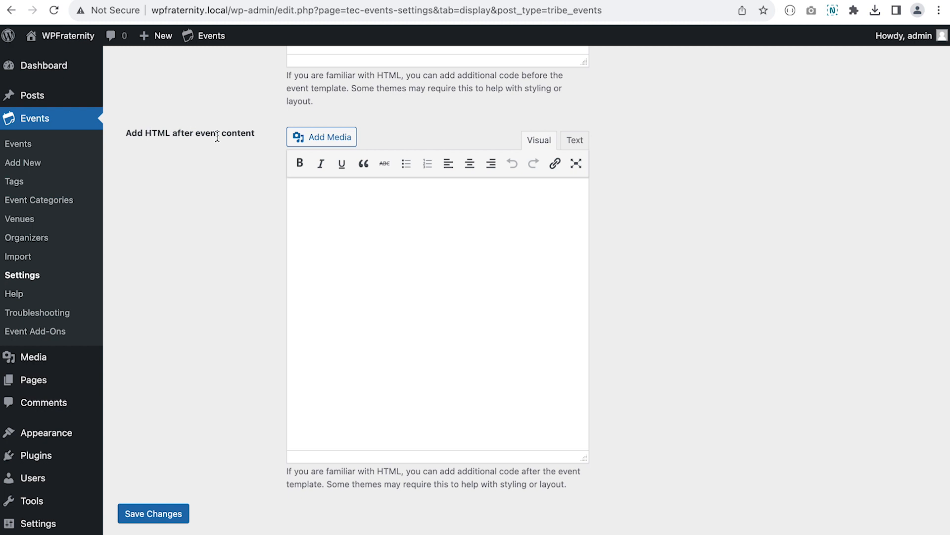
left_click(142, 515)
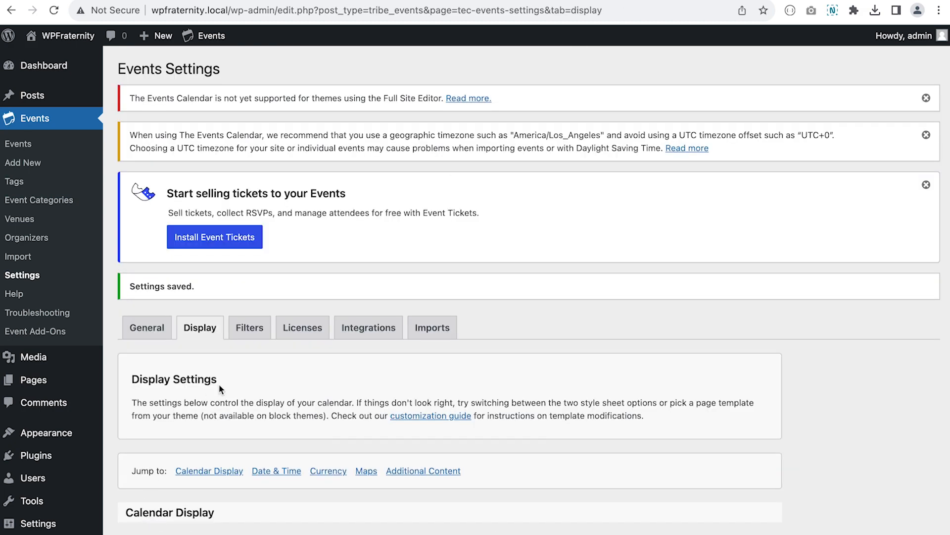
Look through the Filters, Licenses and Integrations settings for events, including the license key fields and the Google Maps API section
left_click(247, 333)
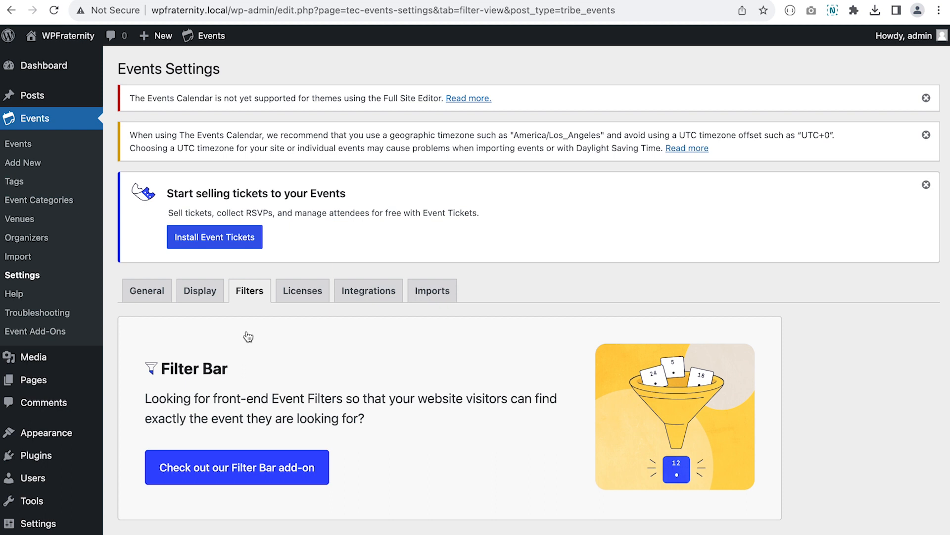
left_click(289, 302)
scroll(289, 302, "down", 5)
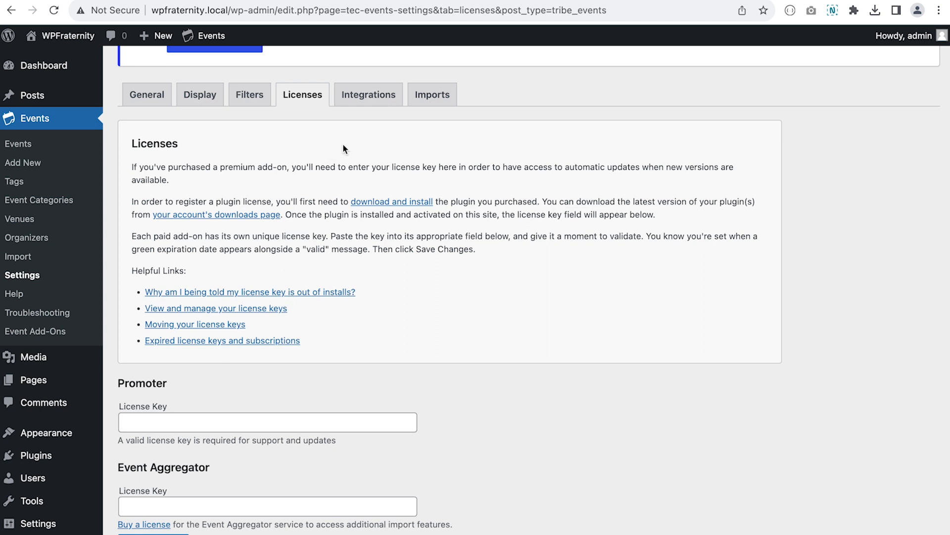
left_click(361, 95)
scroll(352, 111, "down", 2)
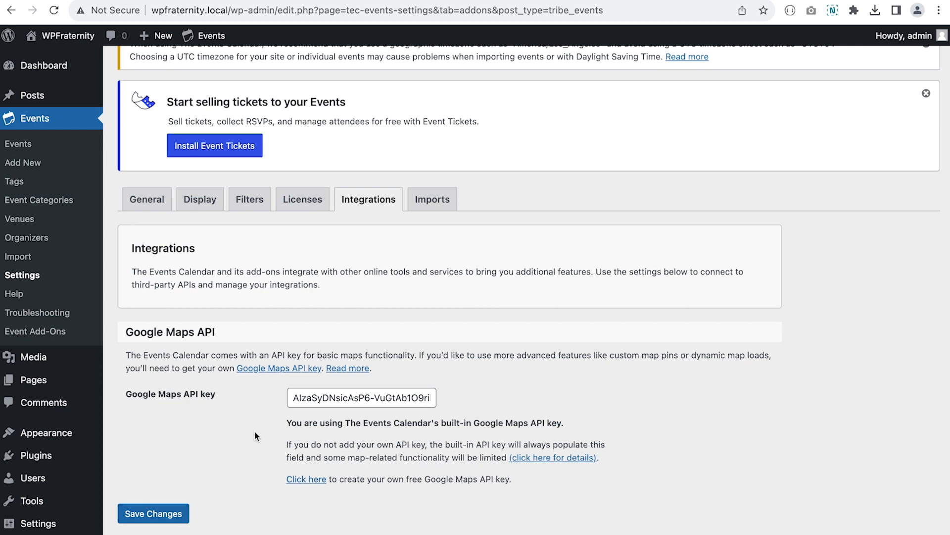
Open the Imports settings and examine the default status and default event category choices for CSV imports without changing them
left_click(432, 199)
scroll(336, 367, "down", 6)
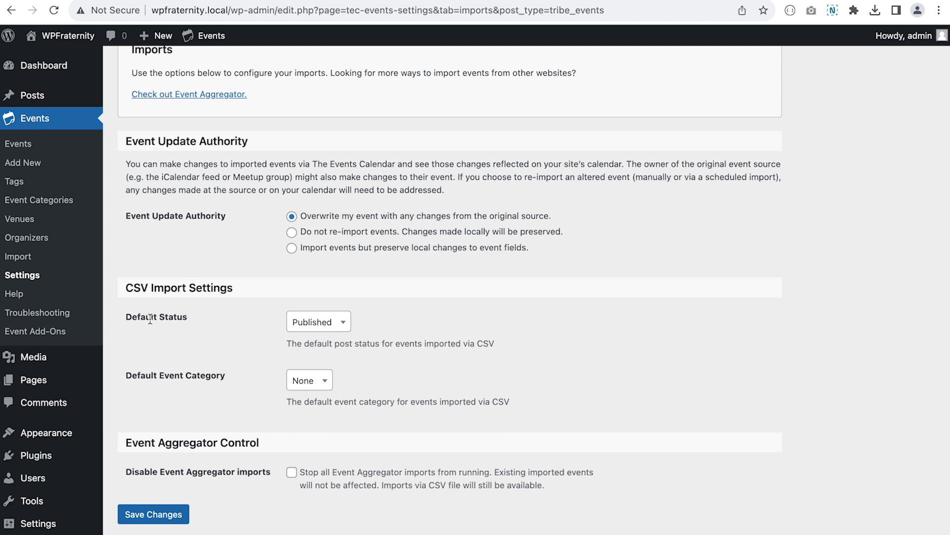
left_click(309, 327)
left_click(311, 324)
left_click(310, 383)
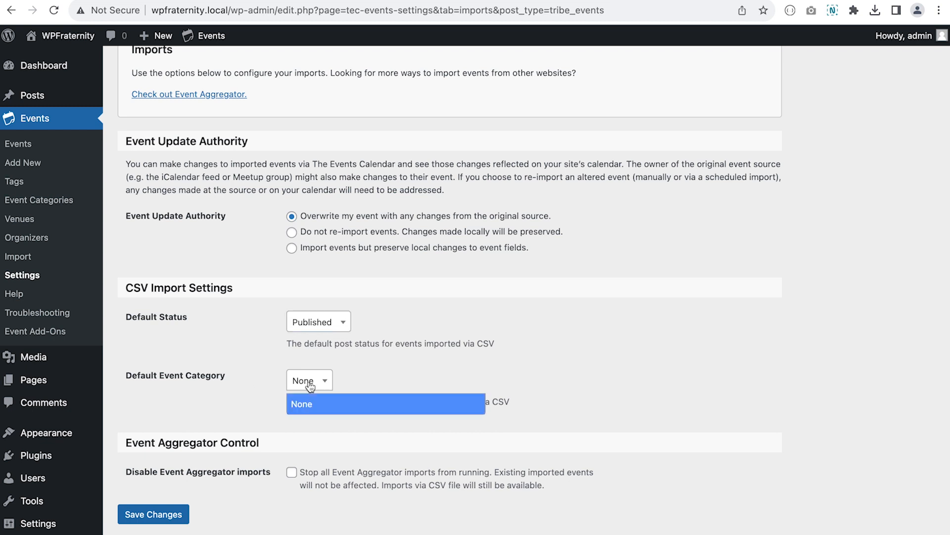
left_click(246, 379)
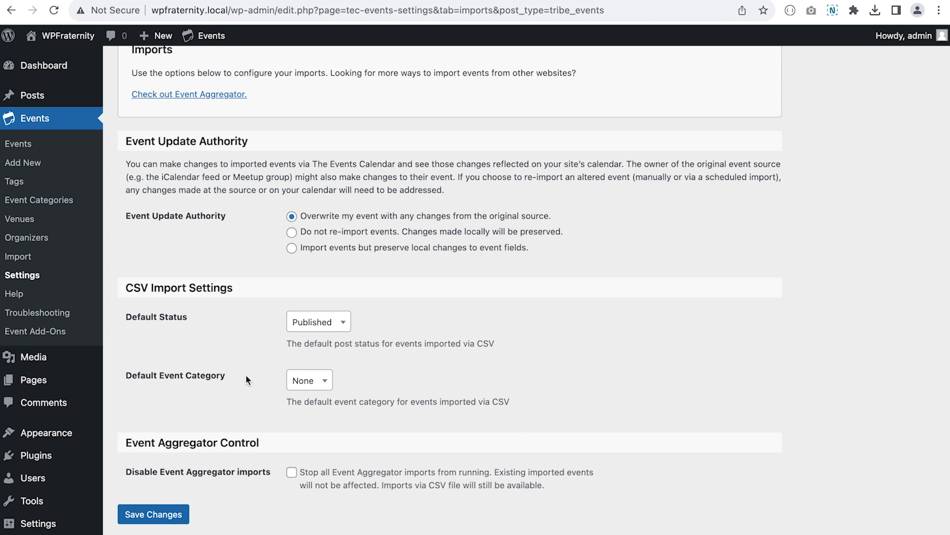
Save the import settings and open the form for adding a new event
scroll(245, 376, "down", 1)
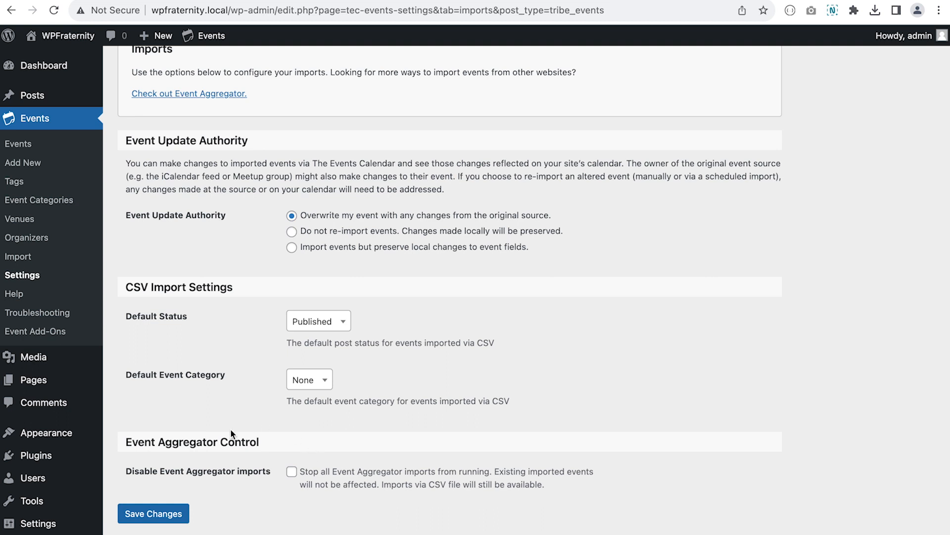
left_click(161, 516)
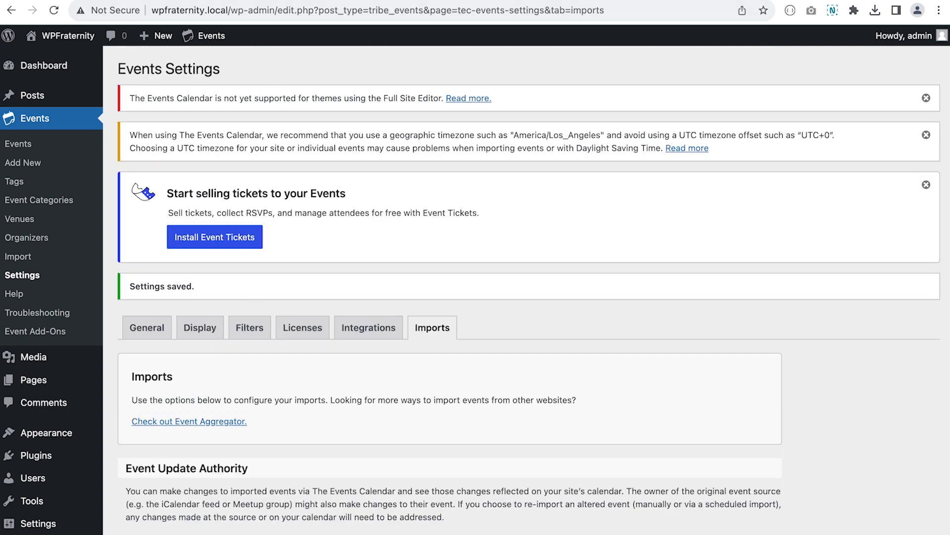
left_click(34, 167)
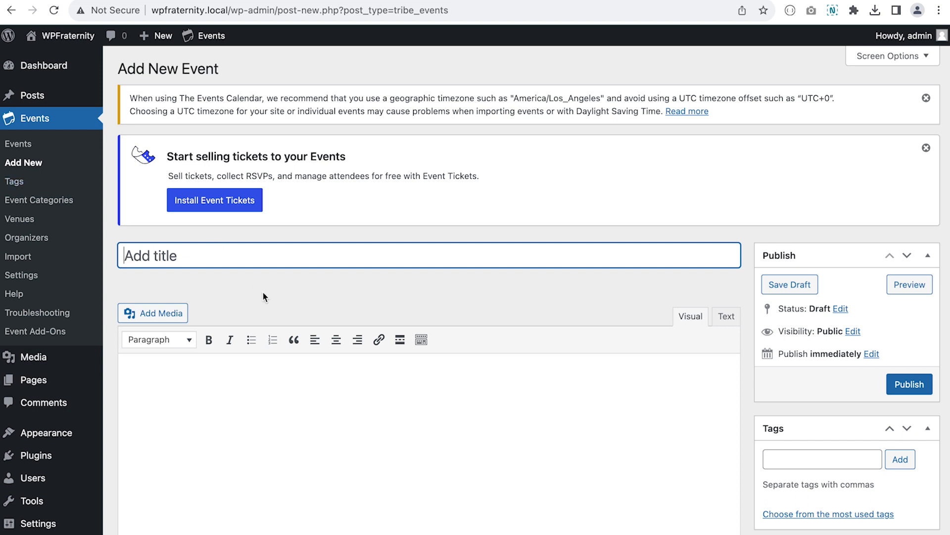
Look through the new event form's title, description, Time & Date, Location, Organizers, Event Website and Event Cost sections
scroll(263, 291, "down", 2)
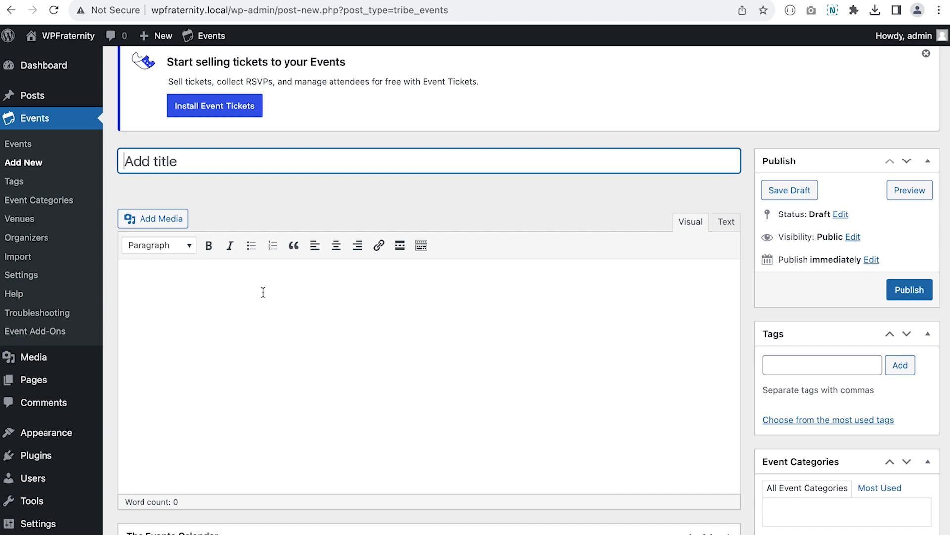
scroll(263, 292, "down", 2)
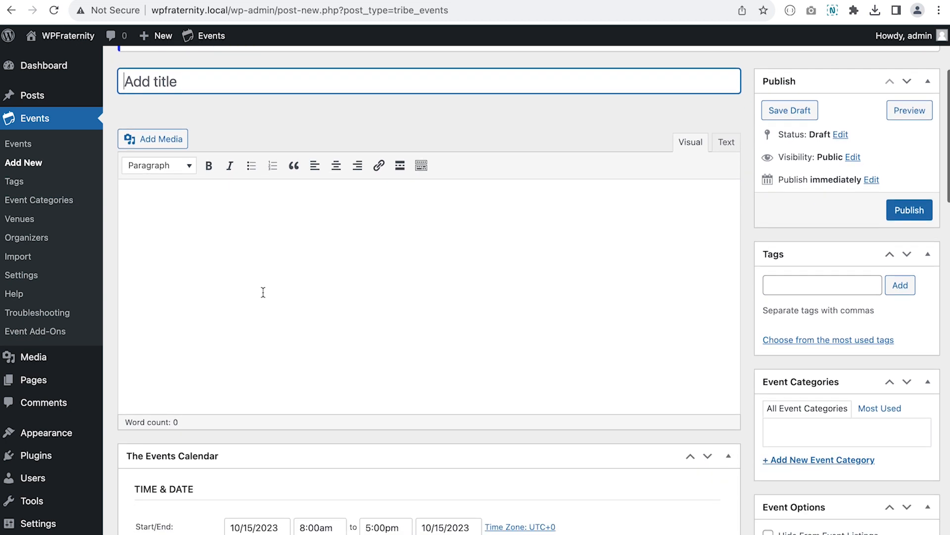
scroll(262, 292, "down", 2)
scroll(262, 292, "up", 6)
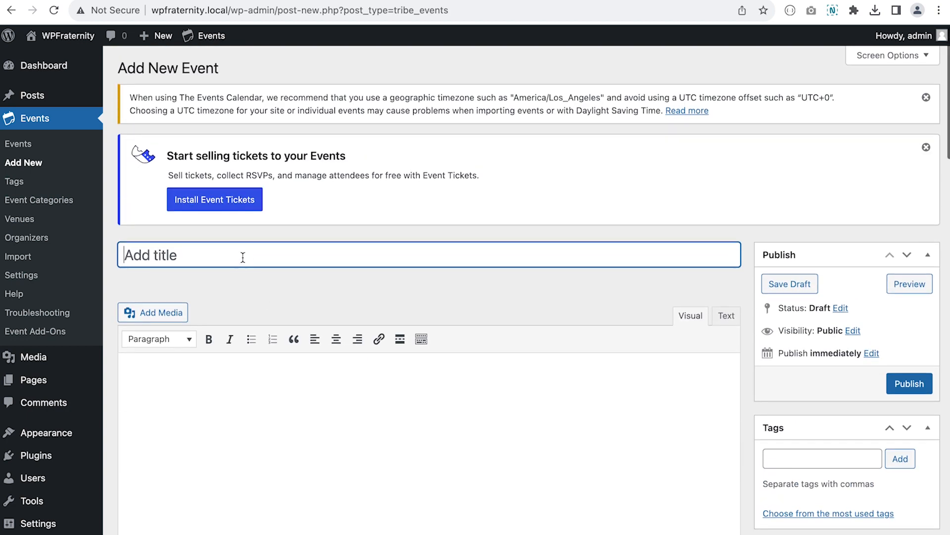
scroll(243, 257, "down", 3)
left_click(227, 290)
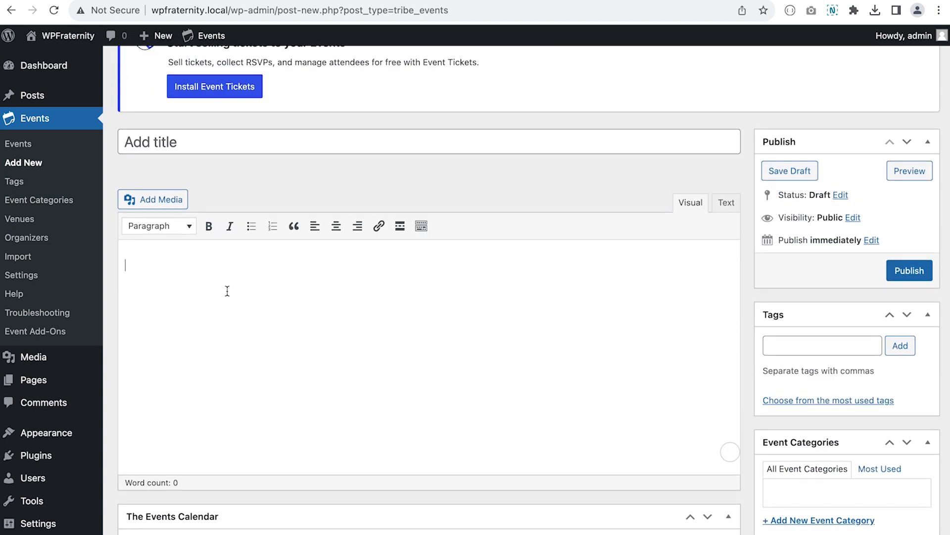
scroll(228, 292, "down", 7)
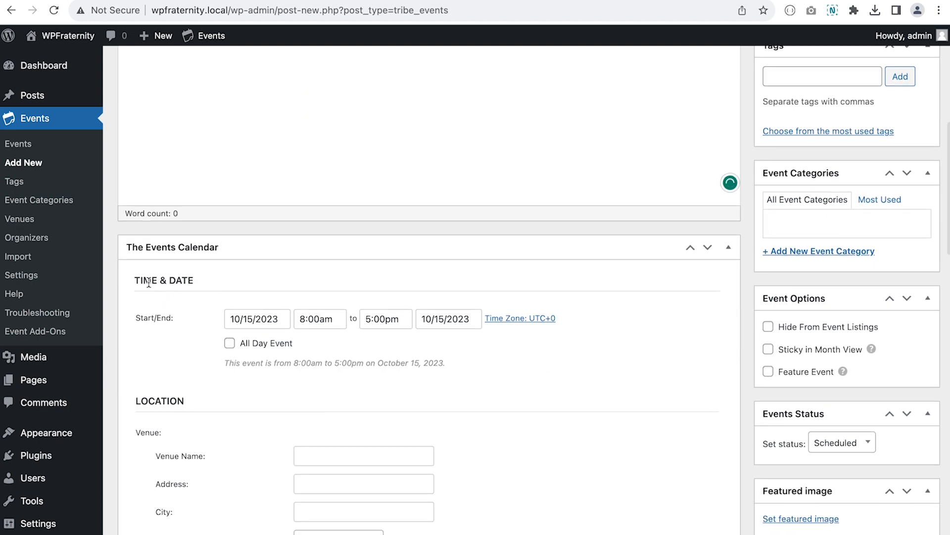
scroll(194, 306, "down", 3)
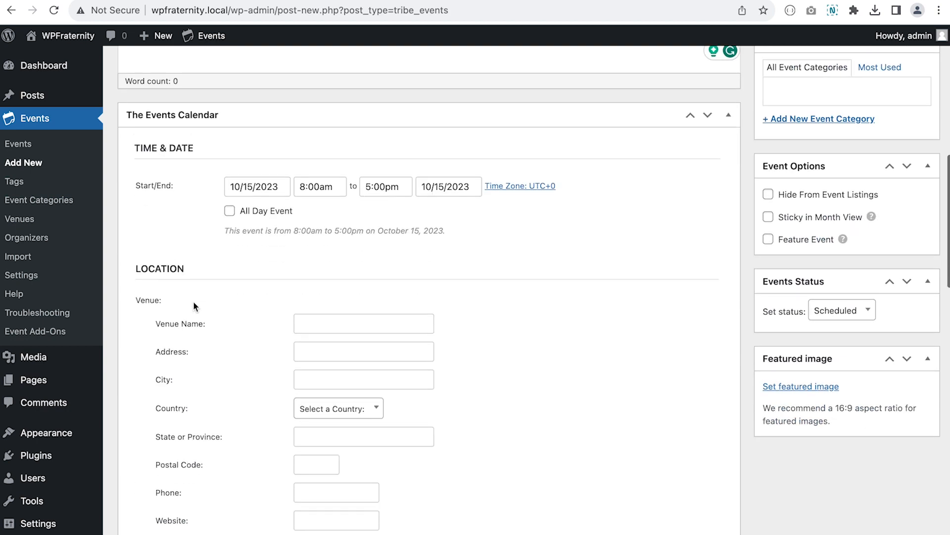
scroll(157, 314, "down", 6)
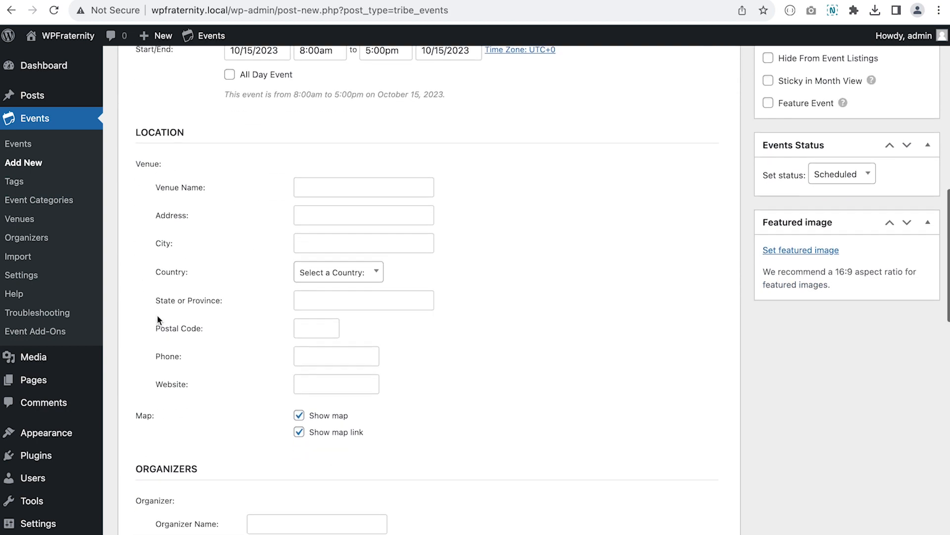
scroll(158, 315, "down", 4)
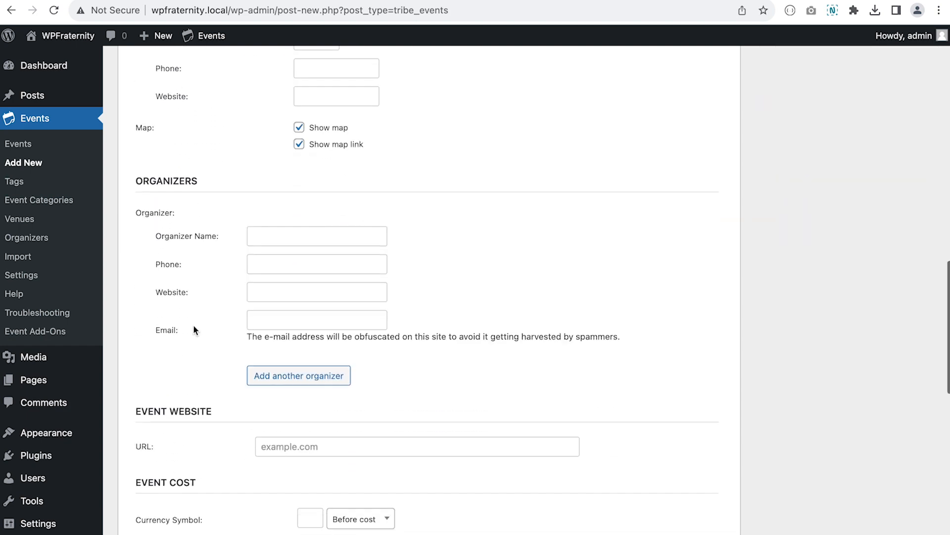
scroll(164, 386, "down", 6)
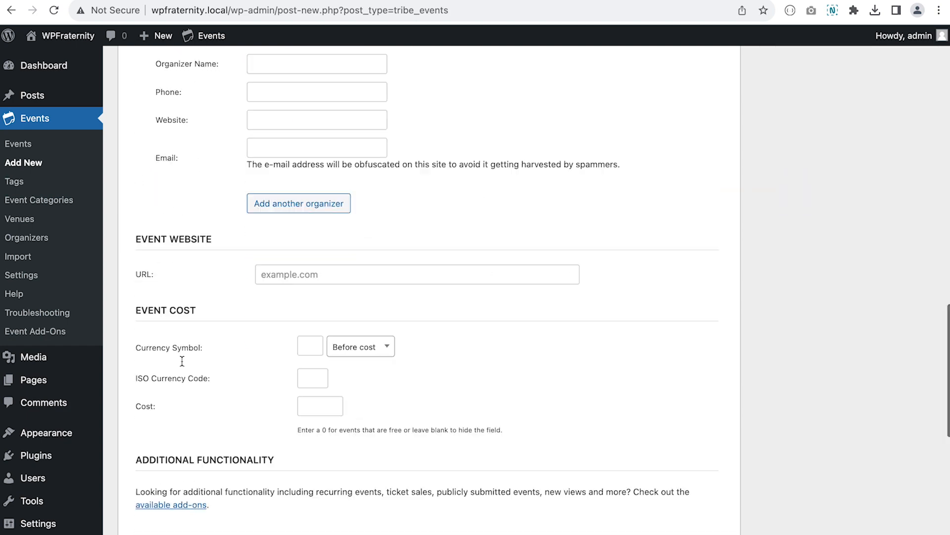
scroll(222, 364, "up", 20)
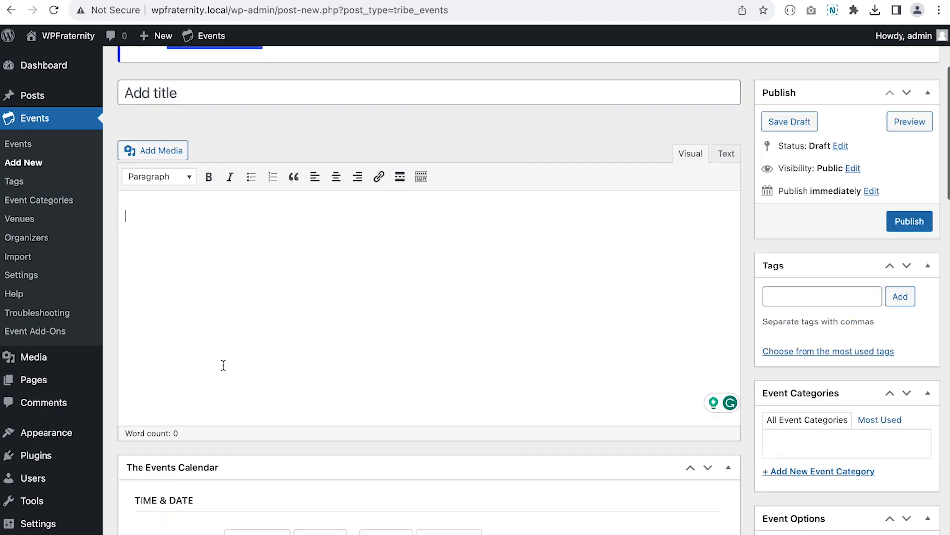
Examine the event's Tags, Event Categories, Event Options, Events Status and Featured image boxes, along with the Location fields
scroll(560, 371, "down", 5)
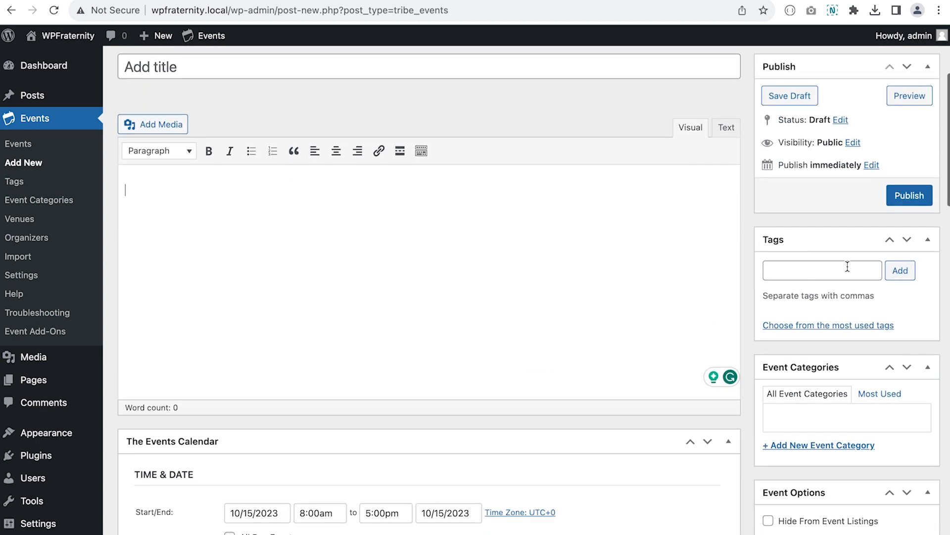
scroll(830, 216, "down", 2)
scroll(828, 213, "down", 2)
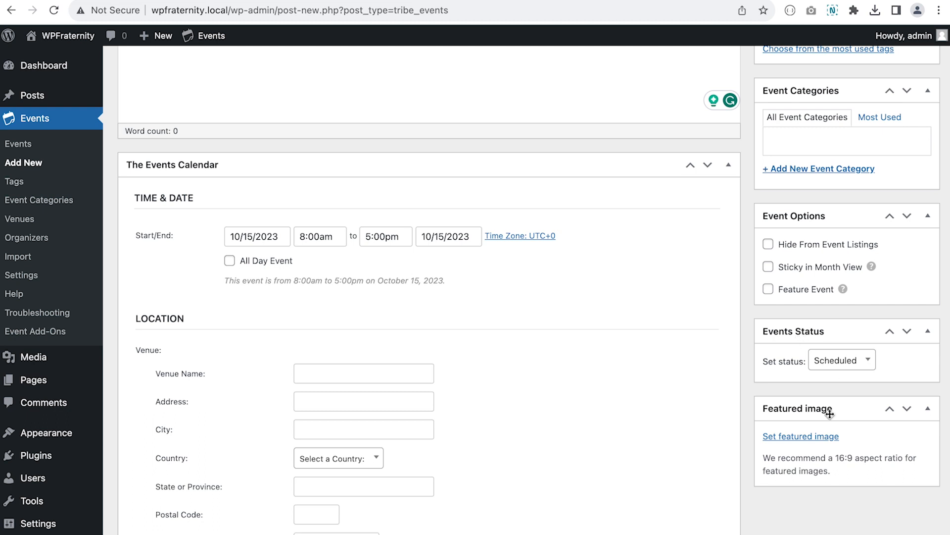
scroll(590, 320, "down", 2)
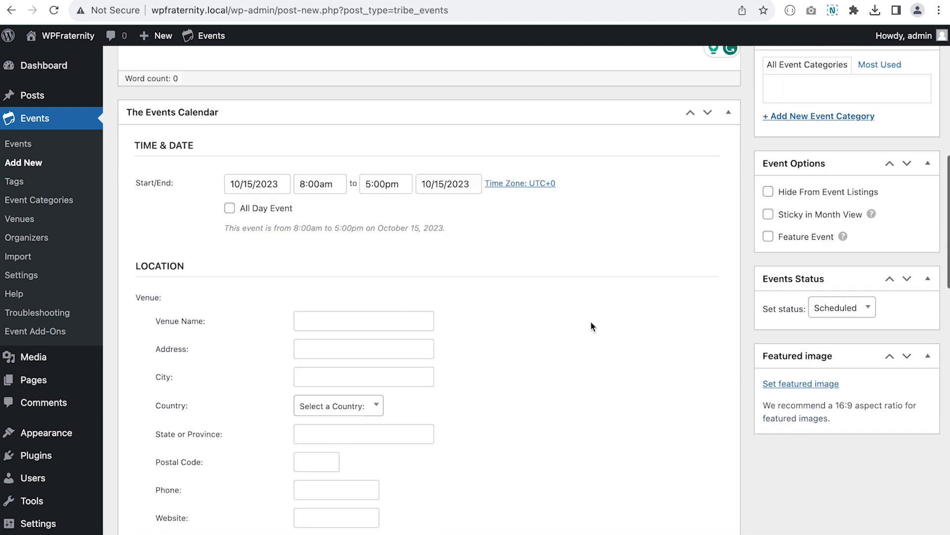
scroll(179, 316, "down", 4)
scroll(179, 342, "up", 2)
scroll(180, 348, "up", 1)
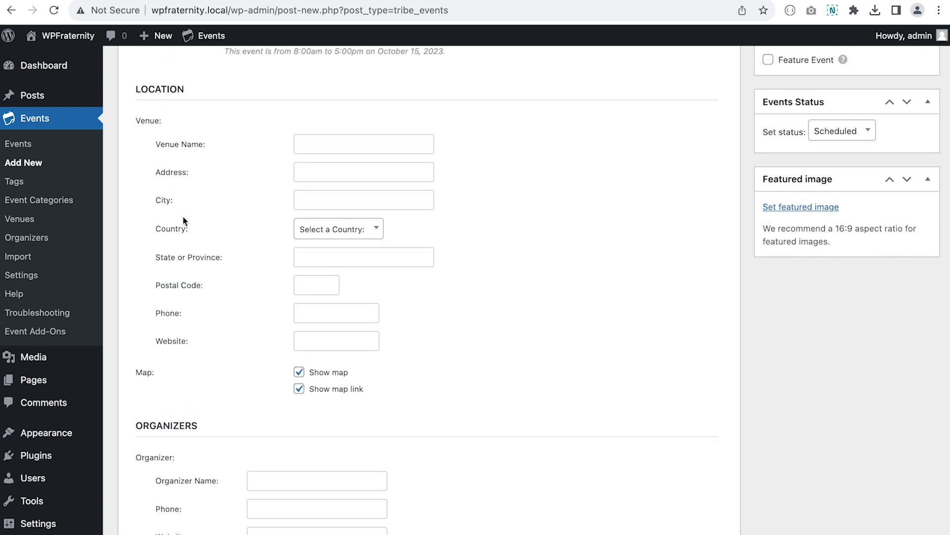
Open the event Tags page in a new browser tab and reload the new event page
right_click(11, 182)
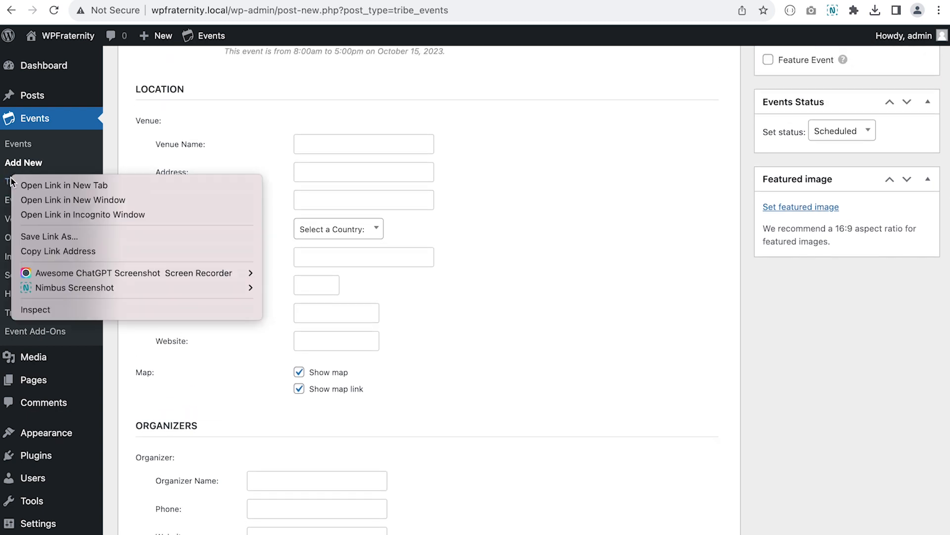
left_click(28, 185)
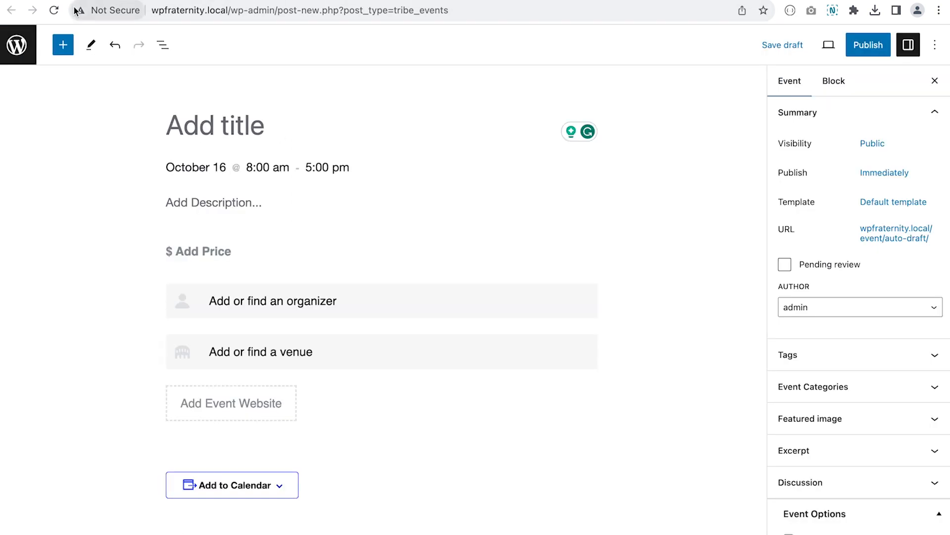
left_click(54, 10)
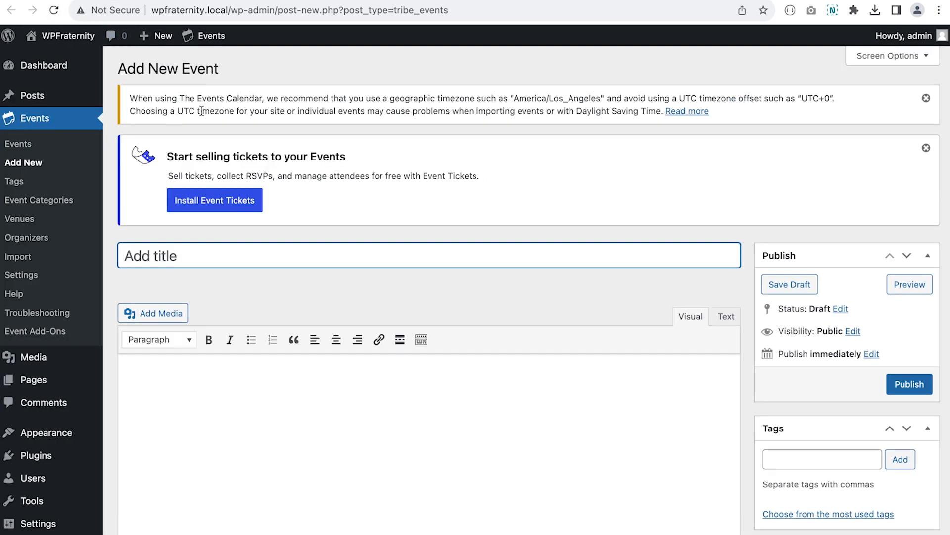
Add two event tags named "music" and "art"
left_click(17, 185)
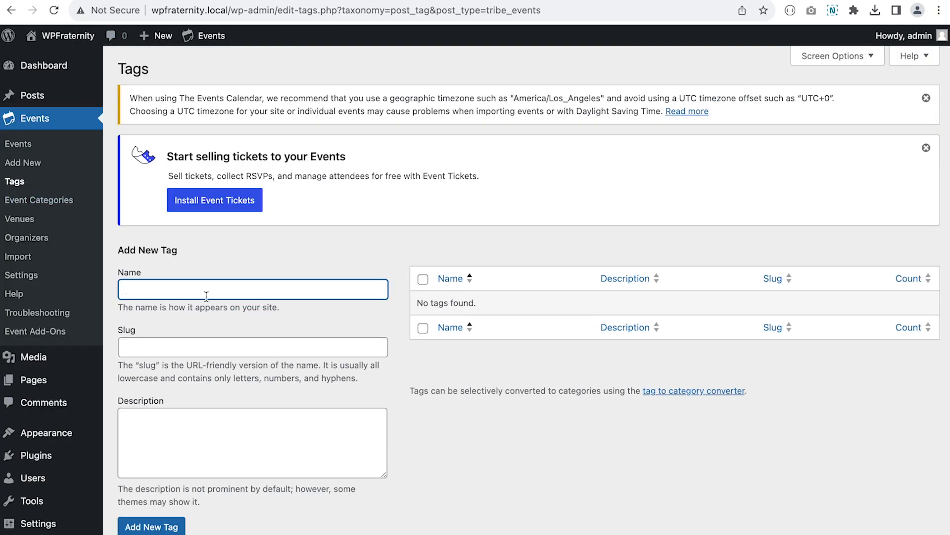
type("mus")
type("ic")
key("Return")
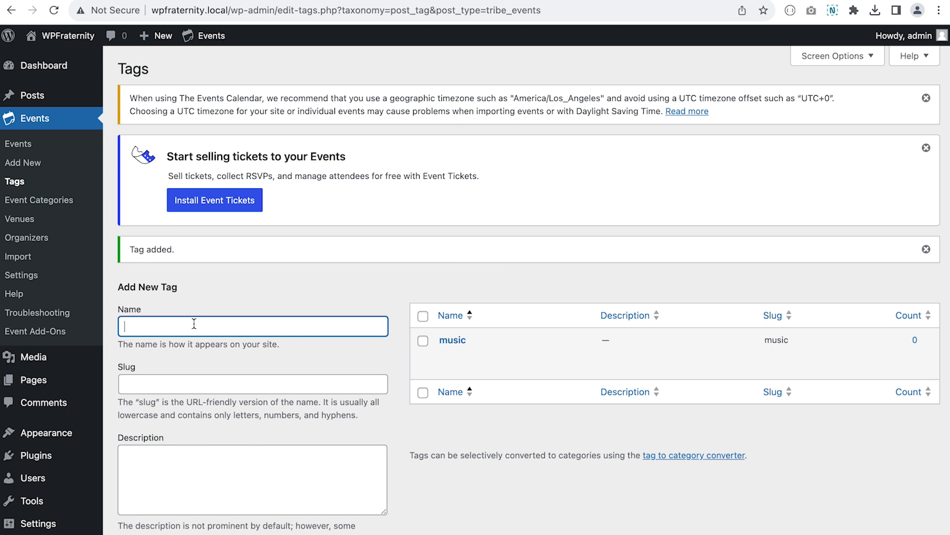
type("art")
key("Return")
Add two event categories named "music-cat" and "art-cat"
left_click(58, 204)
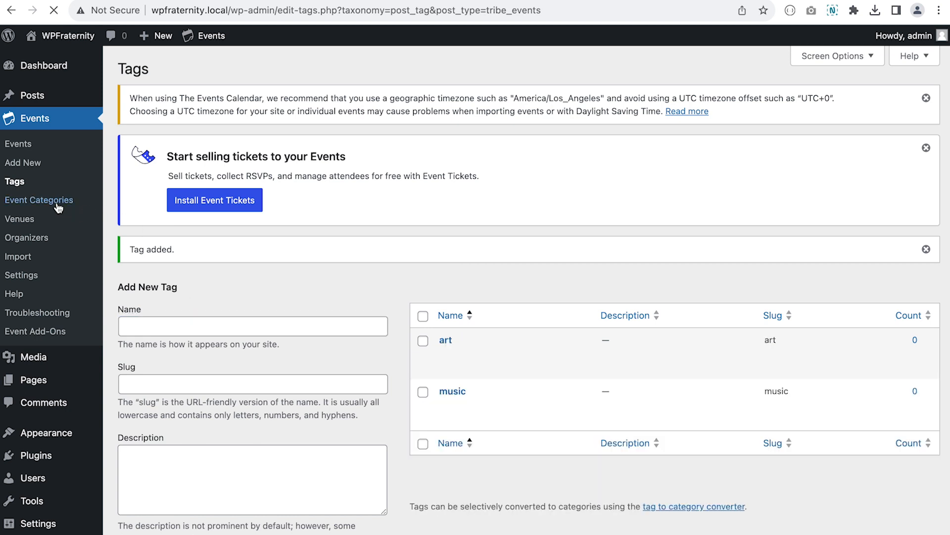
type("music-cat")
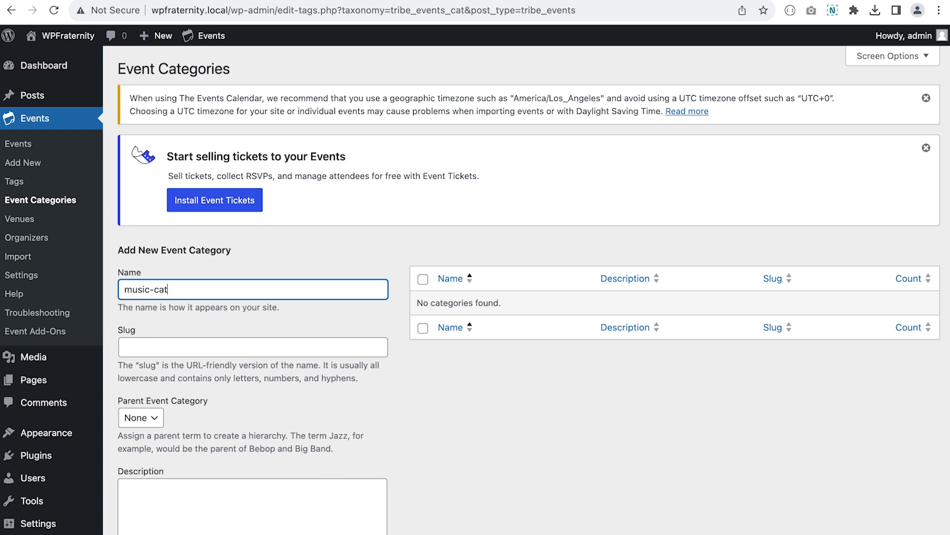
key("Return")
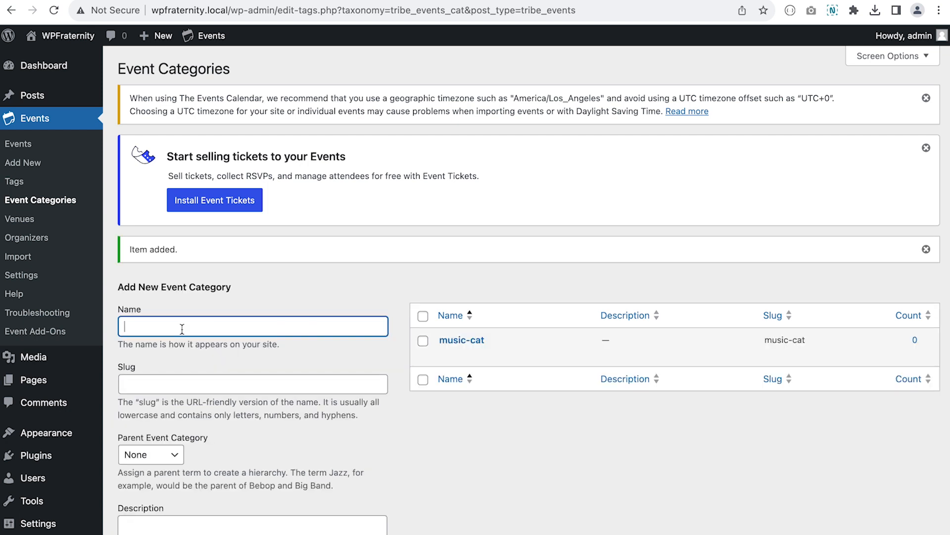
type("art-cat")
key("Return")
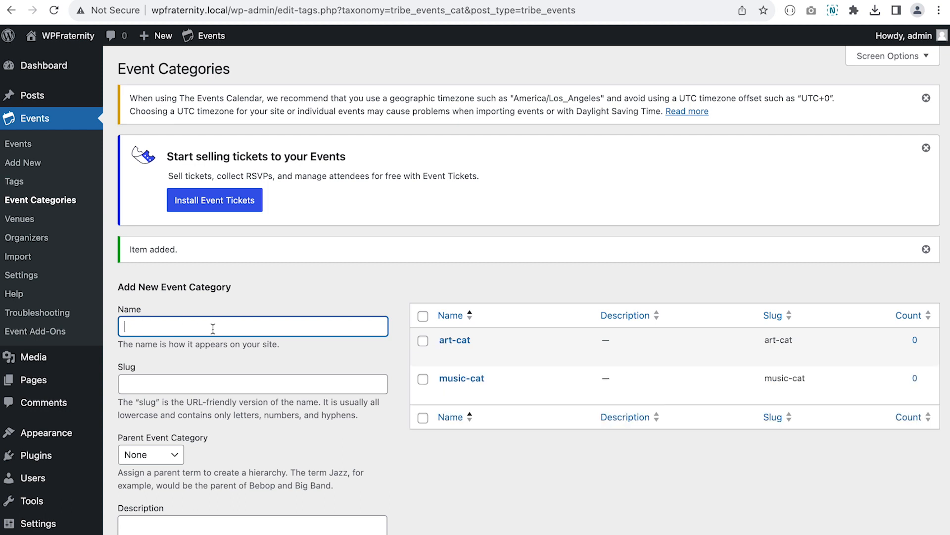
Start a new event venue and title it "This is our Venue One"
left_click(22, 223)
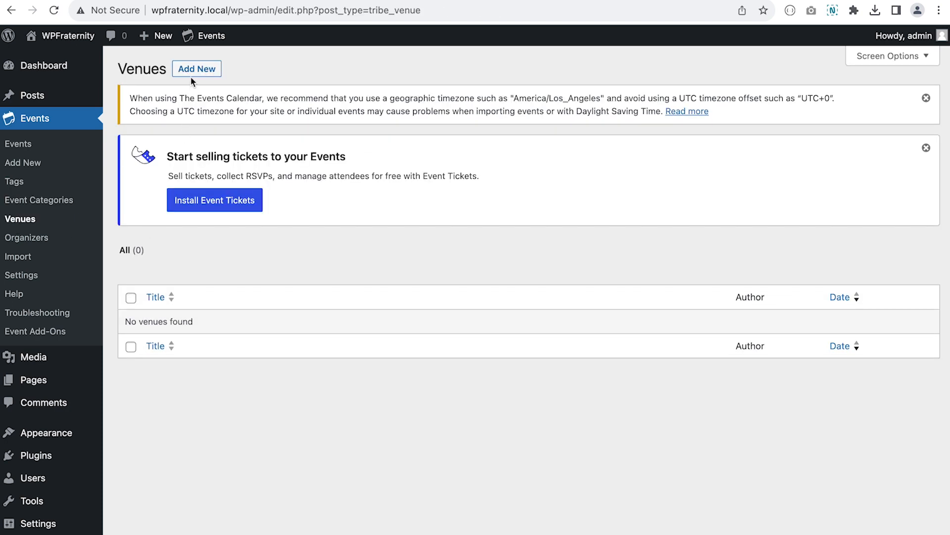
left_click(193, 73)
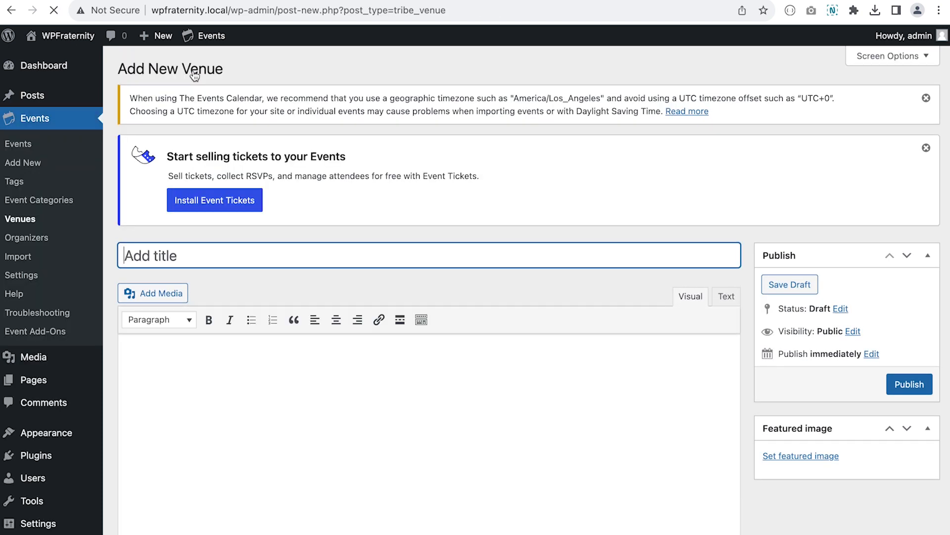
type("This")
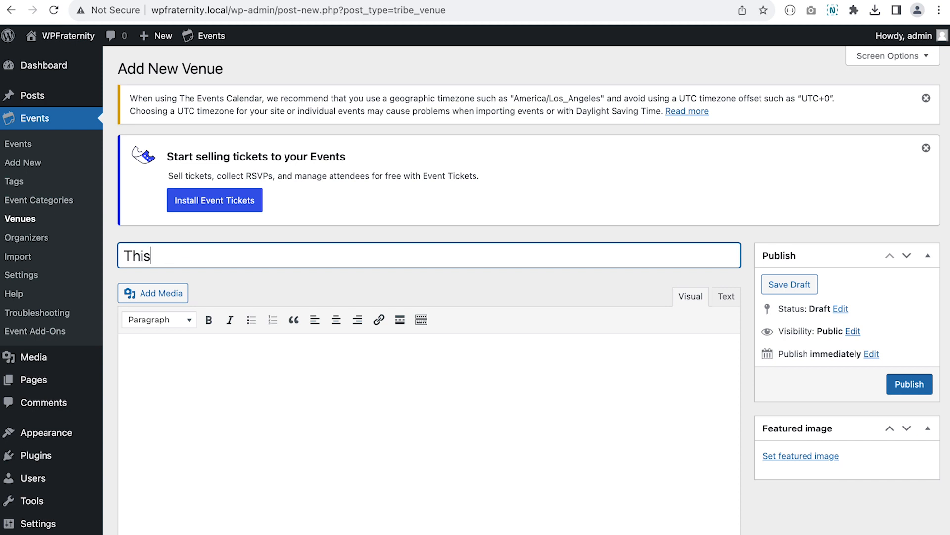
type(" is our Venue One")
Copy the "What is Lorem Ipsum?" paragraph from lipsum.com in the other browser tab and paste it as the venue's description
scroll(475, 297, "down", 2)
left_click(180, 287)
key("ctrl+Tab")
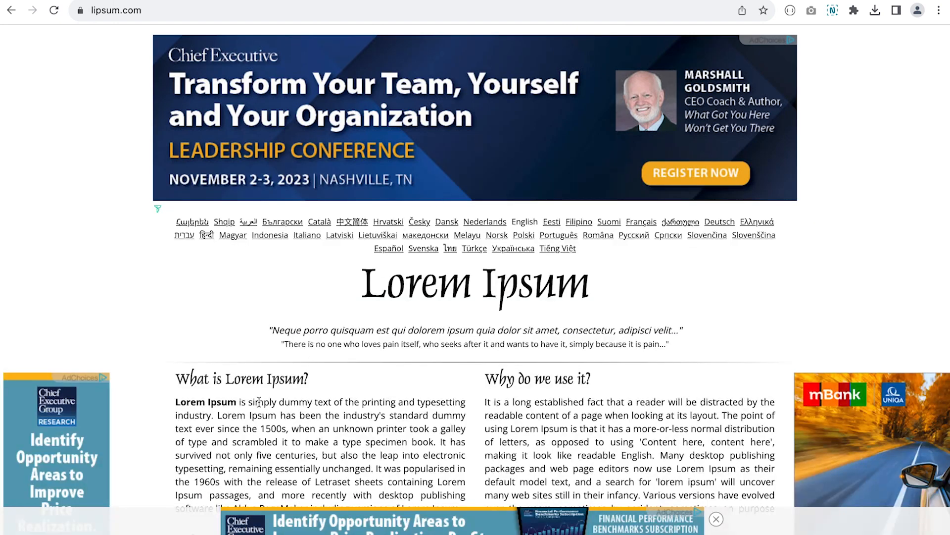
triple_click(252, 411)
key("ctrl+c")
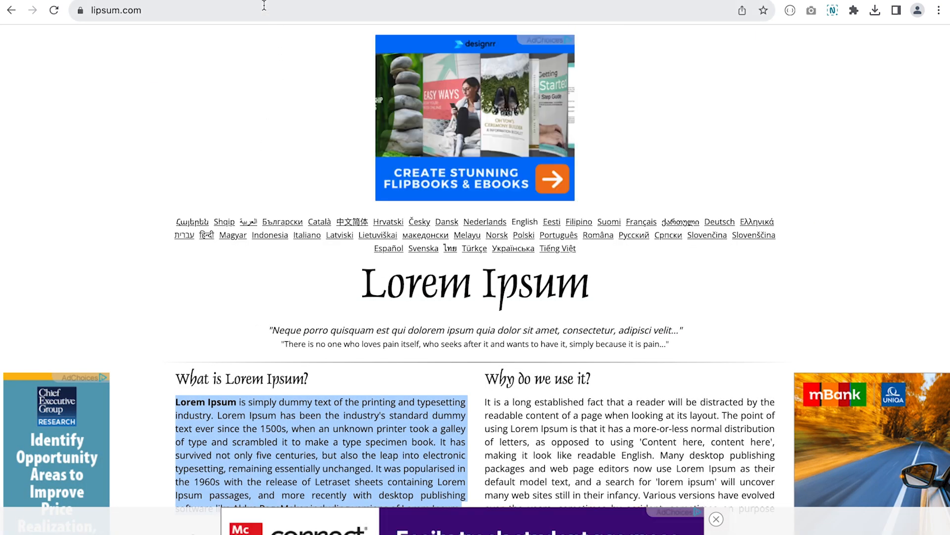
key("ctrl+shift+Tab")
key("ctrl+v")
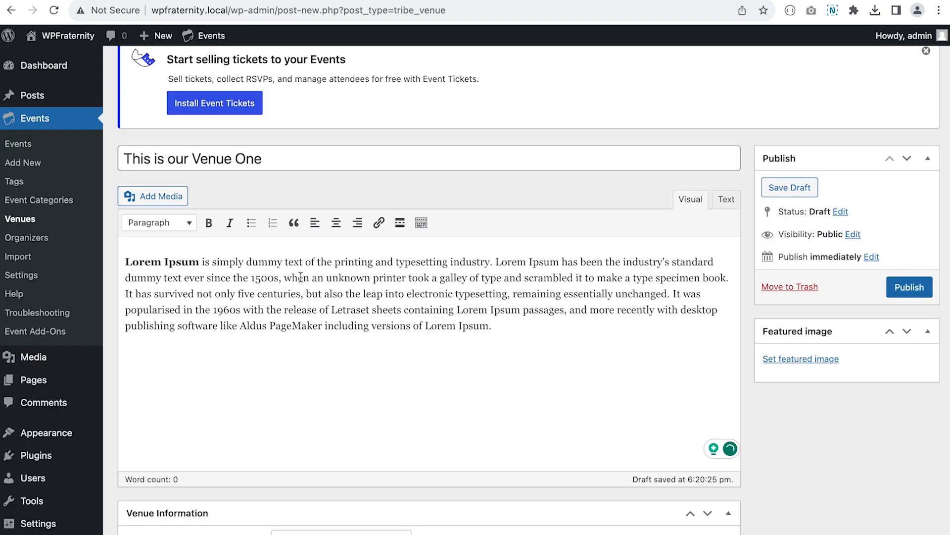
Shorten the venue description by deleting everything from "1500s" onward and ending the text with a period
mouse_move(252, 278)
key("shift+Down")
key("shift+Down")
key("shift+Down")
key("shift+Down")
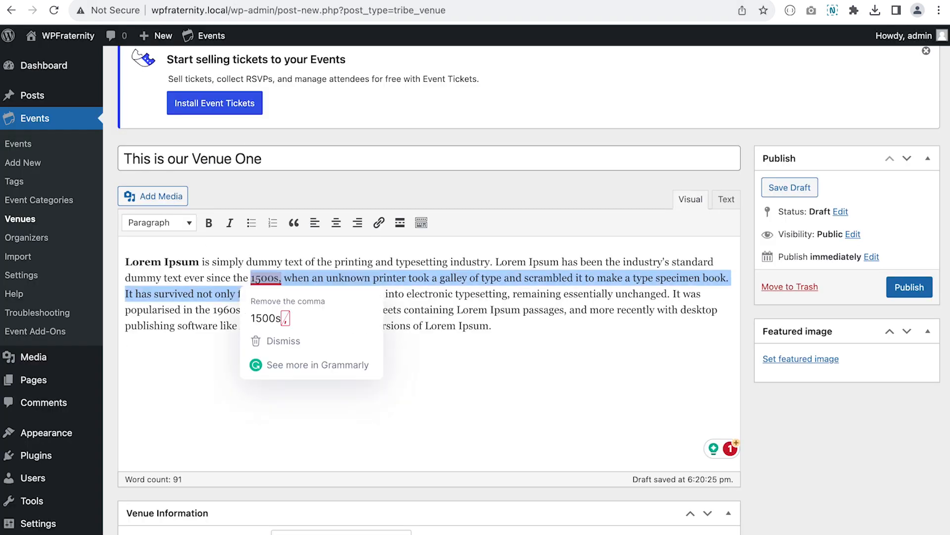
key("BackSpace")
type(".")
Fill in the venue's address, city, postal code and country (Netherlands) using the browser's saved address suggestion
scroll(301, 282, "down", 5)
scroll(302, 285, "down", 1)
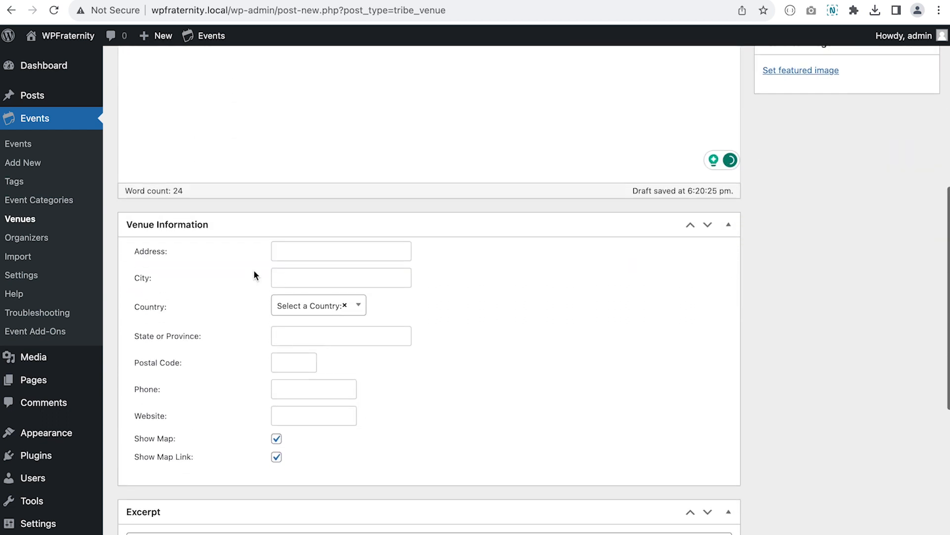
left_click(299, 251)
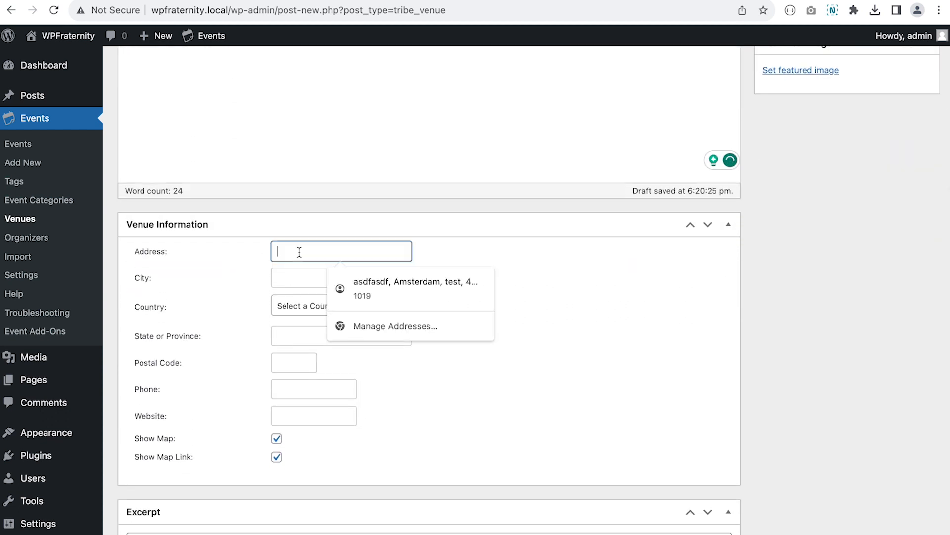
left_click(353, 281)
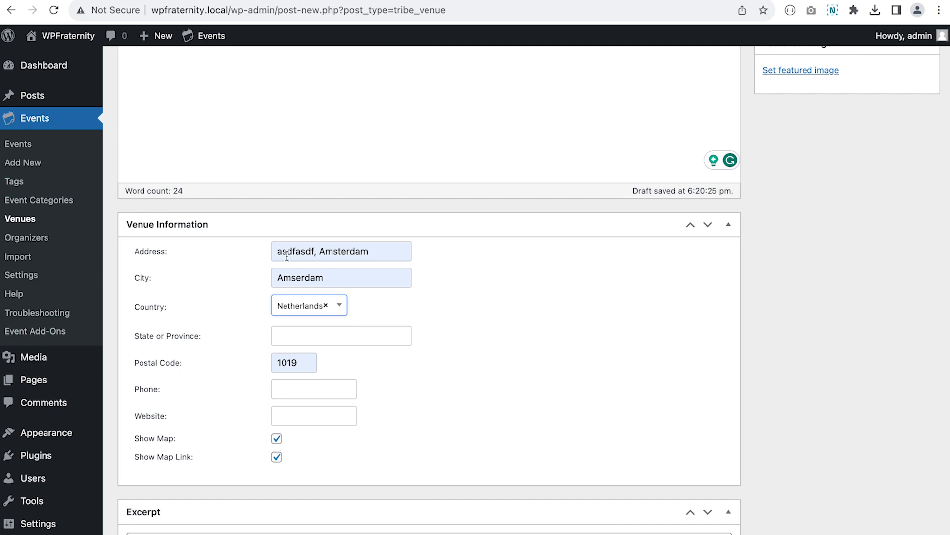
scroll(287, 255, "down", 2)
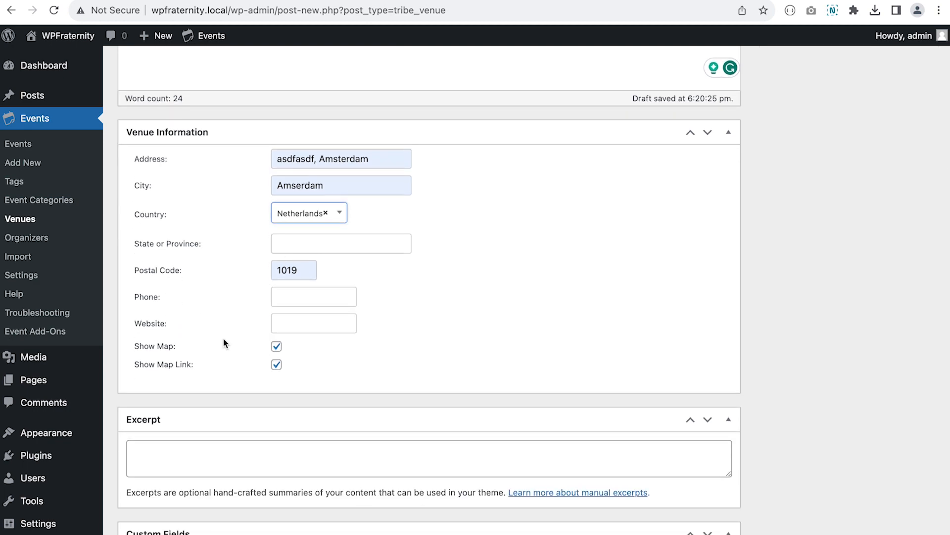
scroll(223, 338, "down", 2)
Set the media library photo of the lit concert stage with the black canopy as the venue's featured image and publish the venue
scroll(223, 337, "up", 2)
scroll(223, 337, "up", 8)
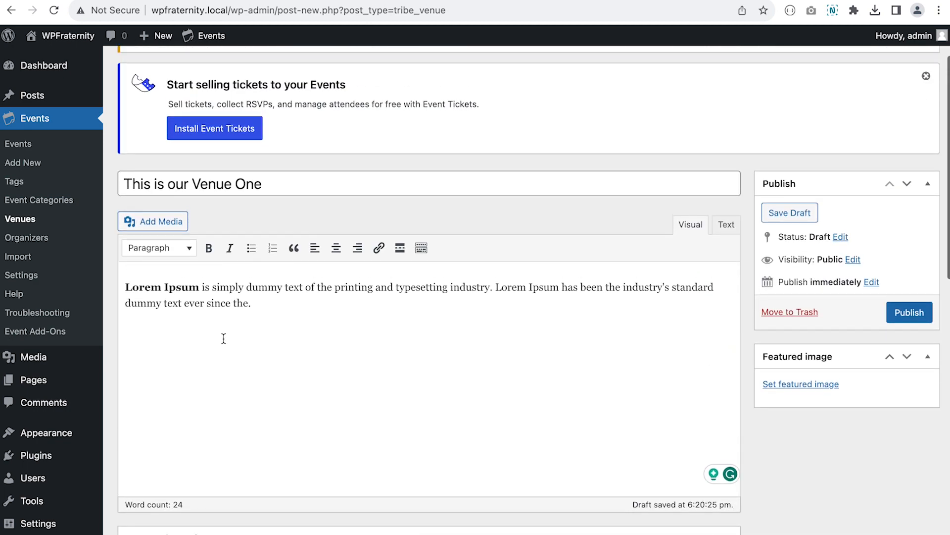
left_click(810, 391)
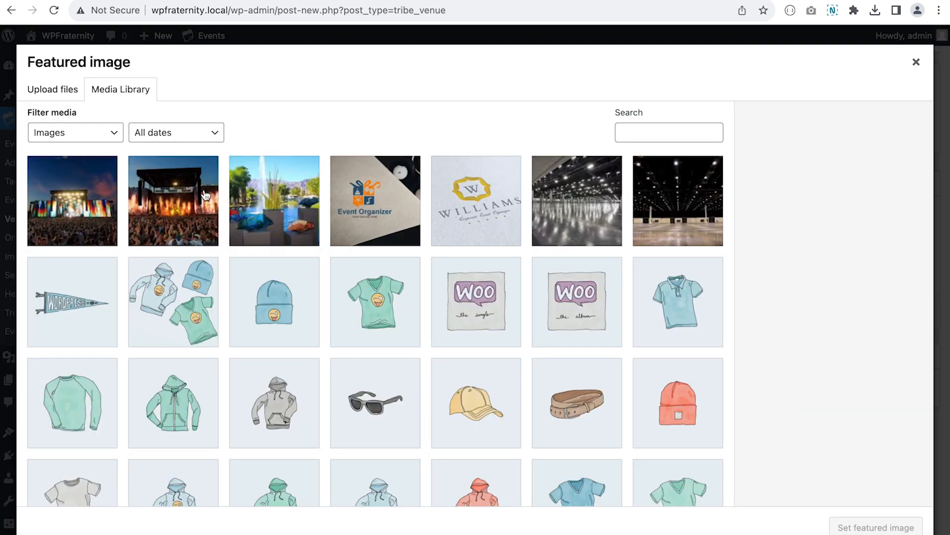
left_click(64, 89)
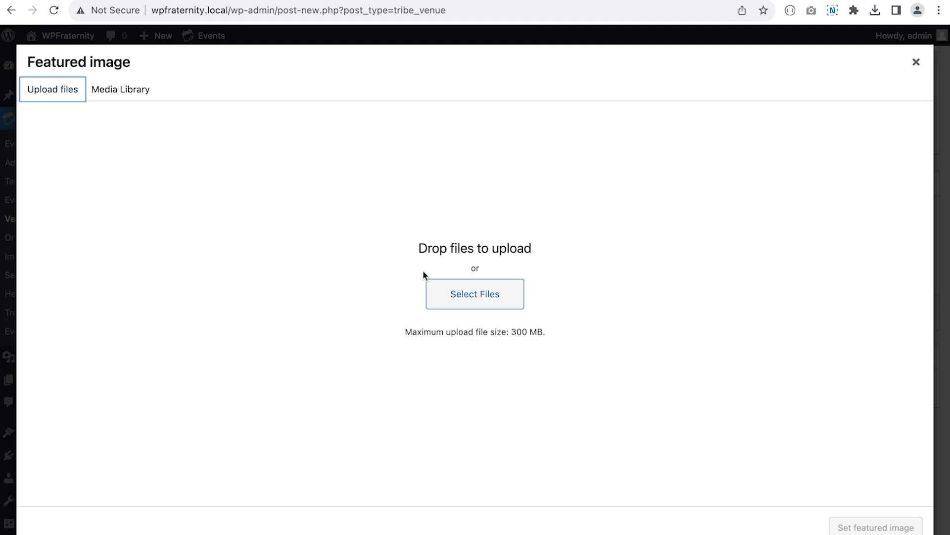
left_click(137, 89)
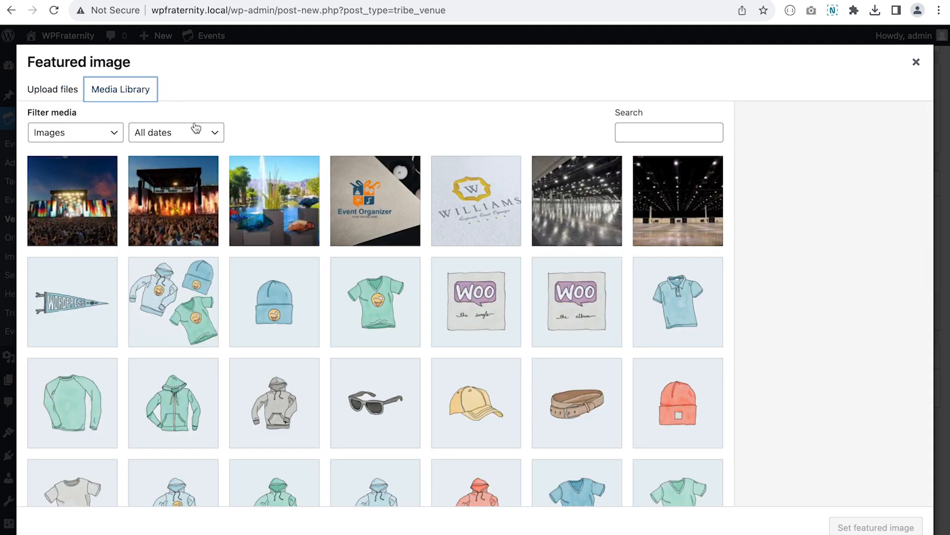
left_click(205, 201)
left_click(875, 521)
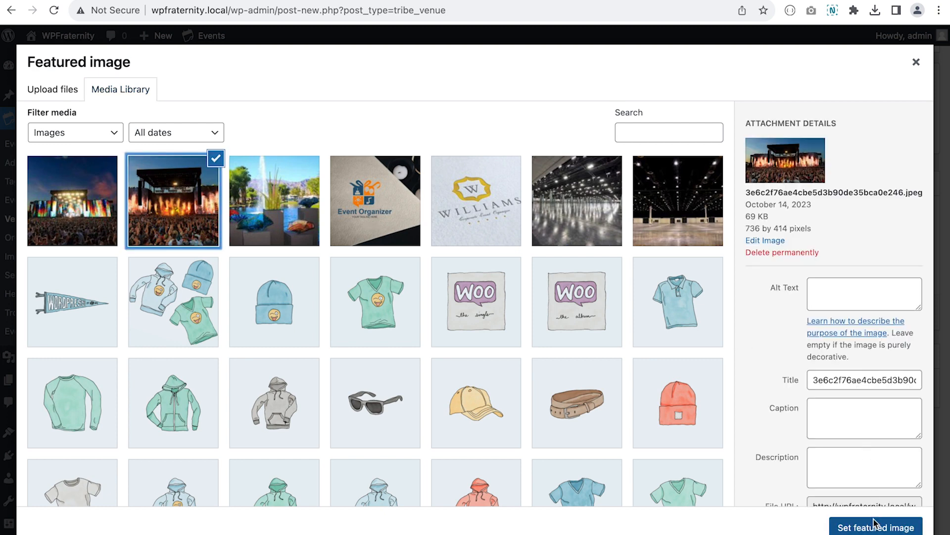
left_click(910, 312)
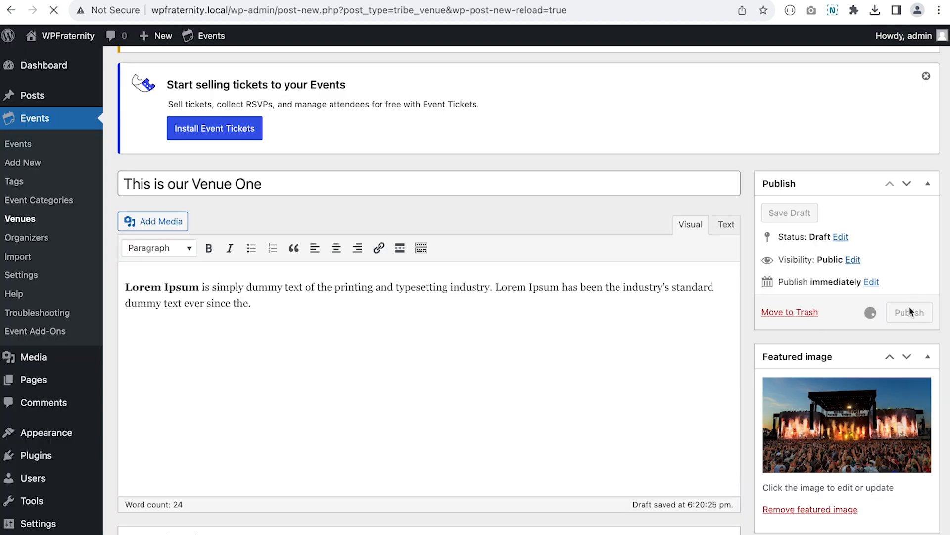
Start a new event organizer titled "This is our first Organizer" and paste the copied Lorem Ipsum paragraph as its description
left_click(30, 238)
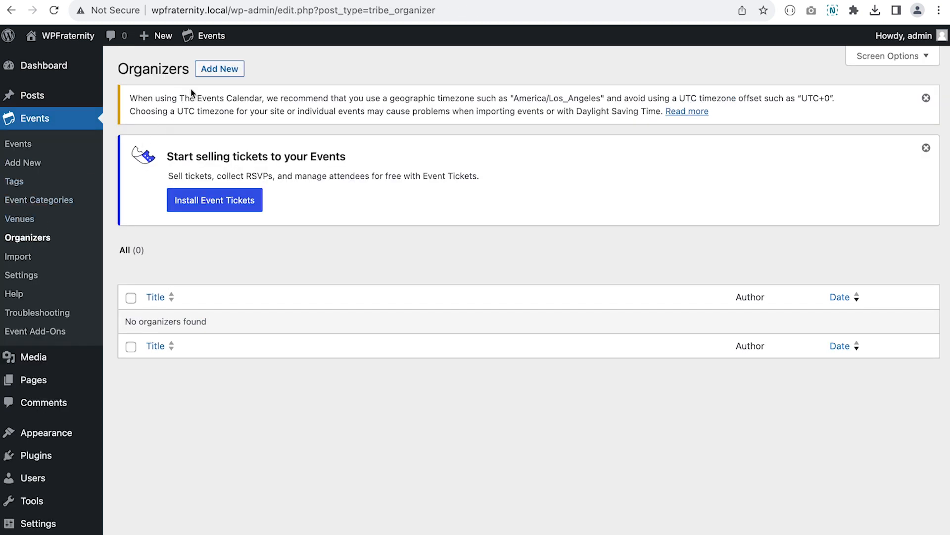
left_click(219, 69)
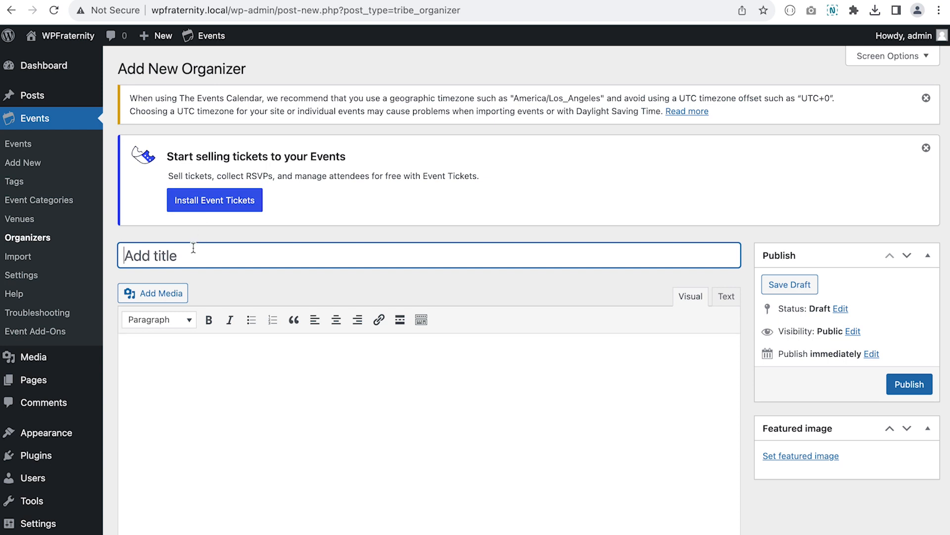
type("This is our first Or")
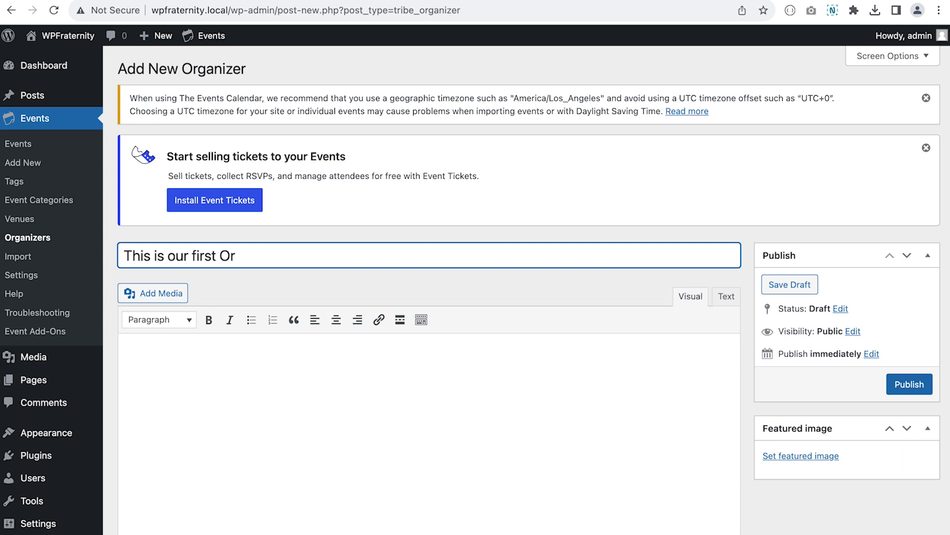
type("ganizer")
scroll(187, 257, "down", 5)
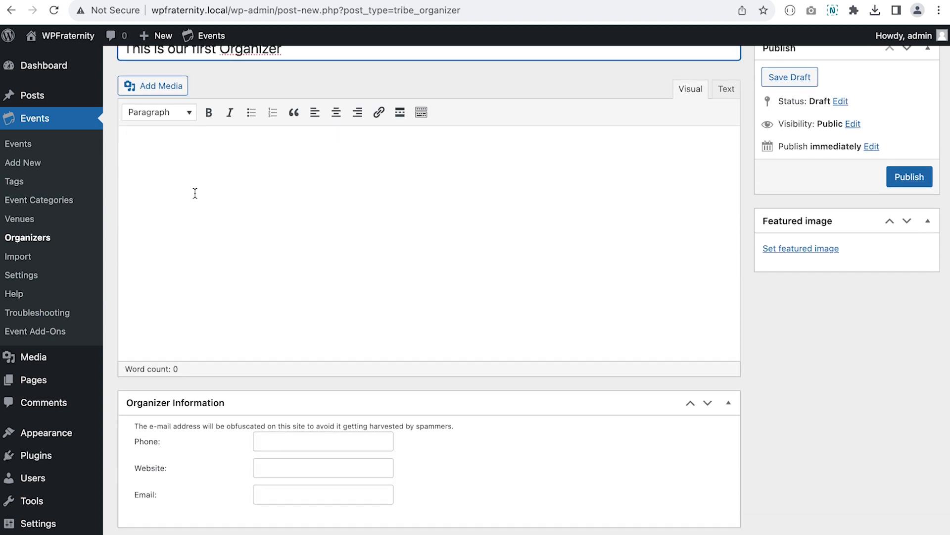
left_click(195, 193)
key("super+v")
scroll(197, 184, "down", 1)
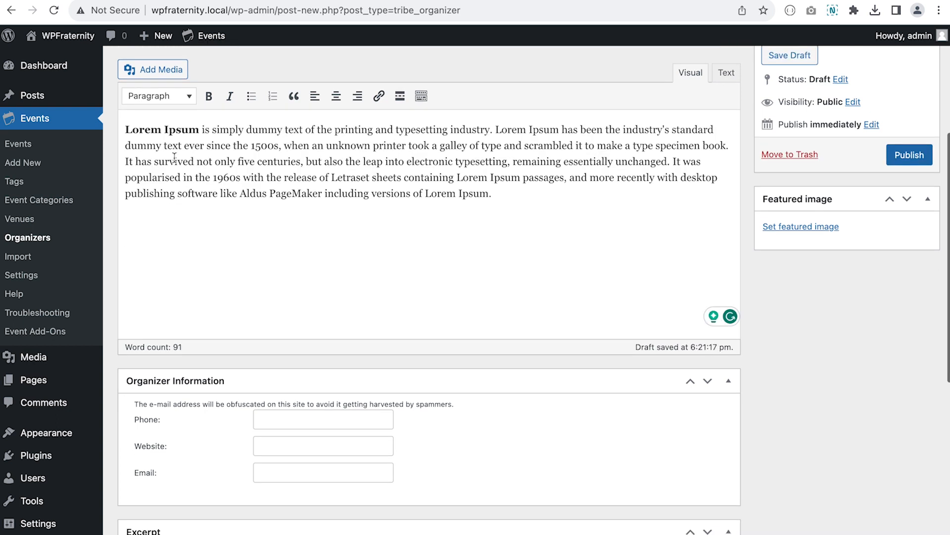
scroll(174, 157, "down", 5)
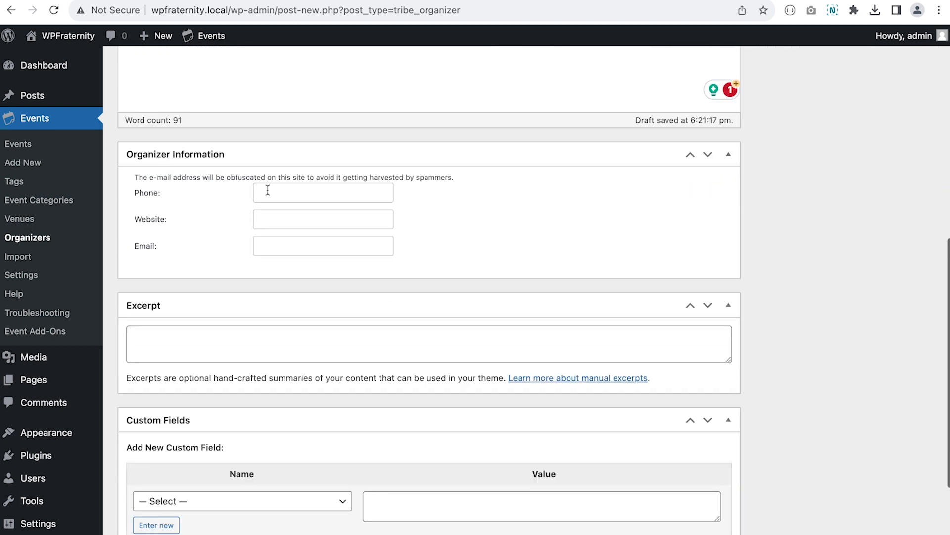
left_click(277, 193)
type("+000")
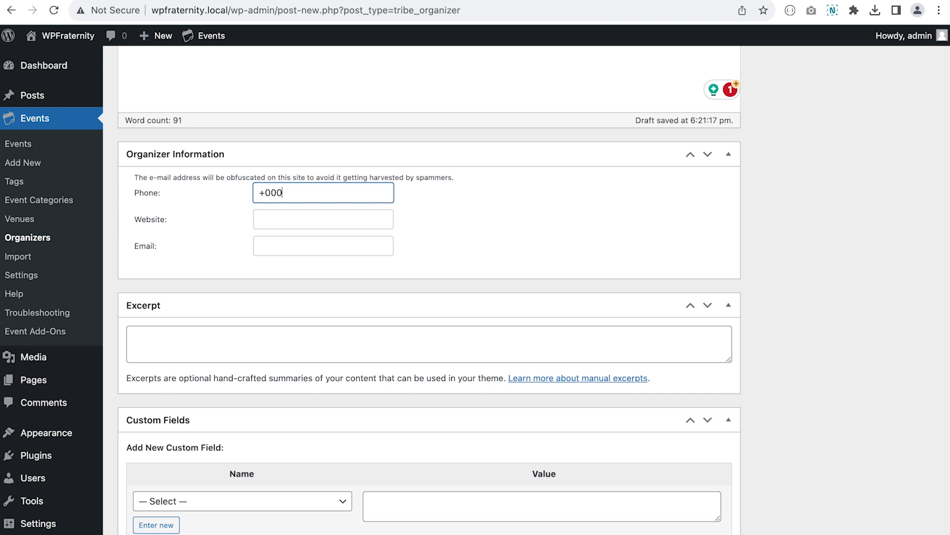
type("123455")
left_click(289, 215)
type("www.example.com")
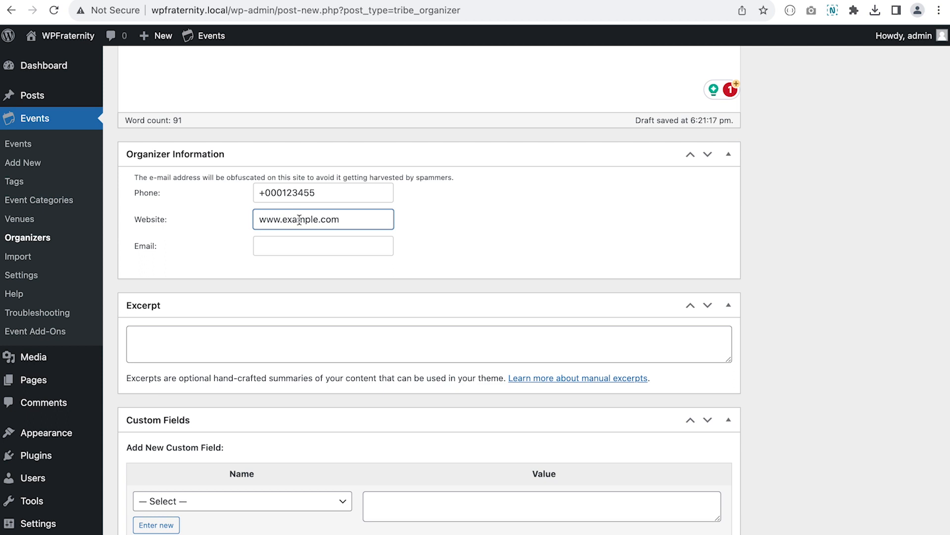
left_click(307, 246)
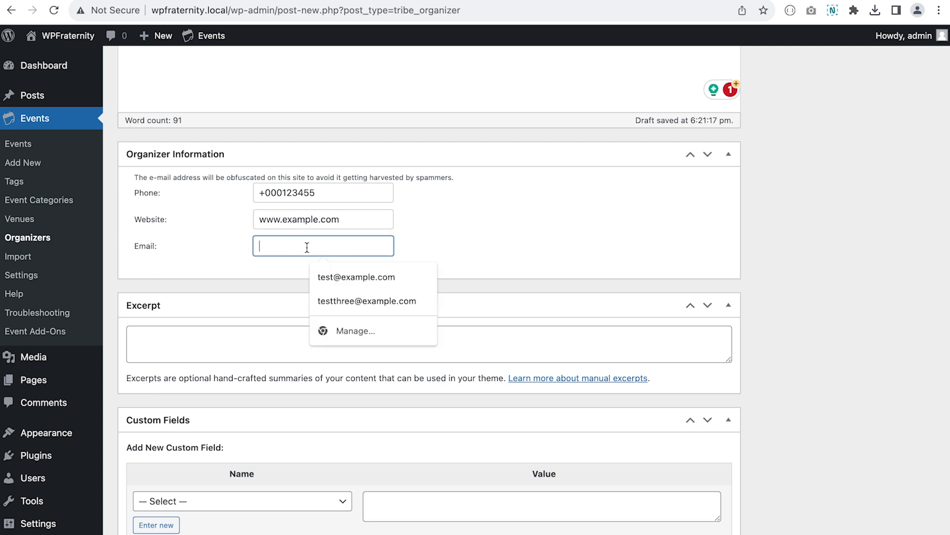
type("event@example.com")
Set the "Event Organizer" logo from the media library as the organizer's featured image and try to publish the organizer
scroll(763, 341, "up", 8)
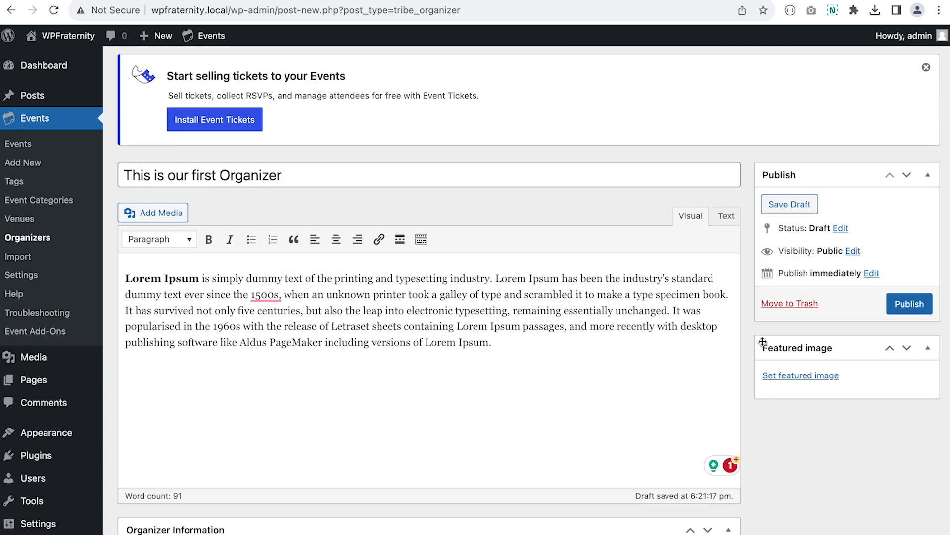
left_click(824, 376)
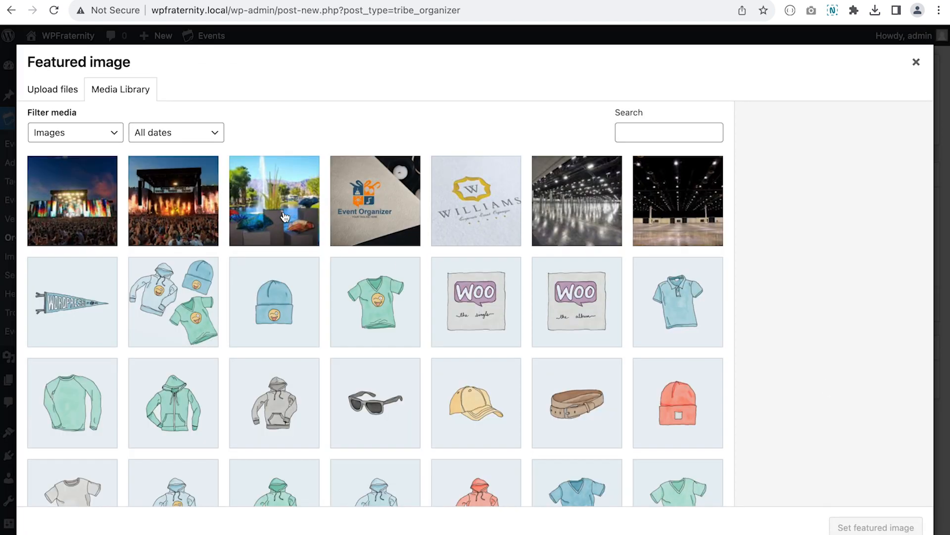
left_click(379, 212)
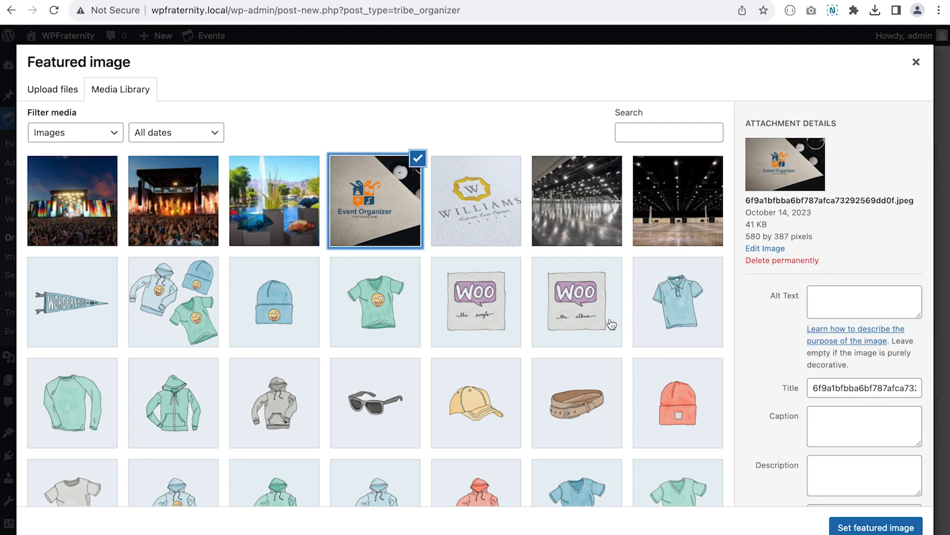
left_click(874, 528)
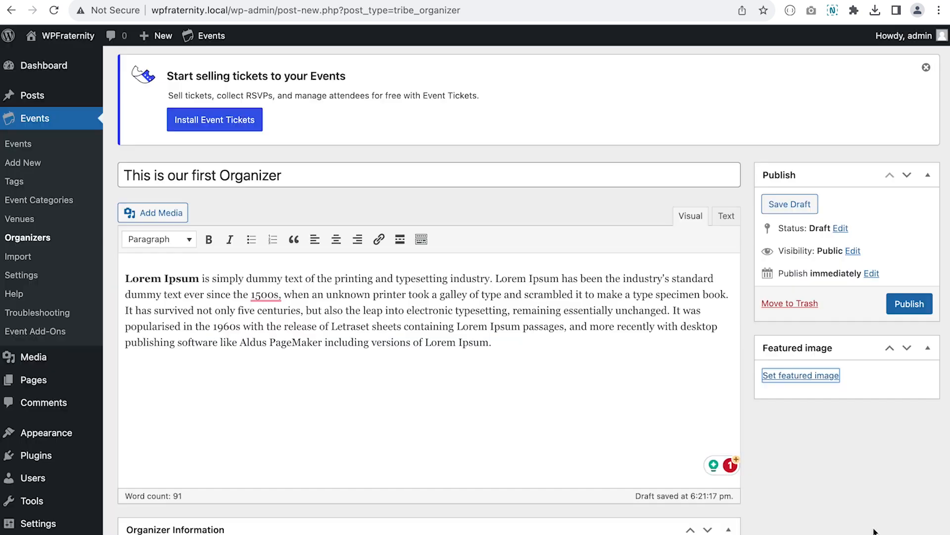
left_click(899, 307)
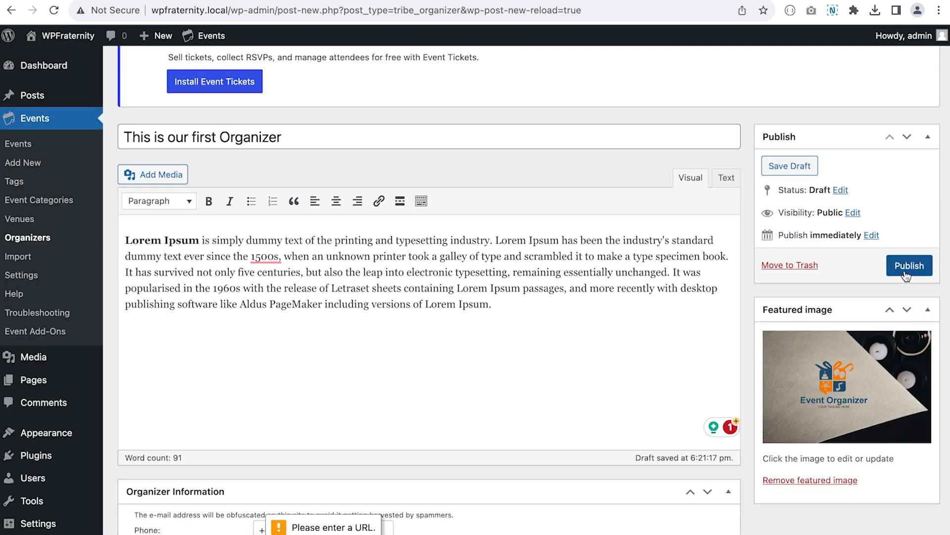
scroll(670, 349, "down", 3)
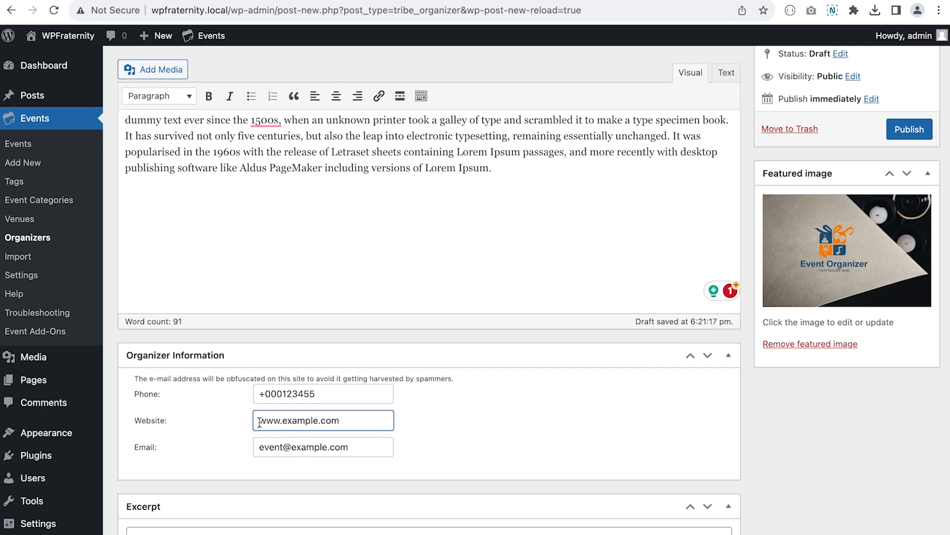
type("hh")
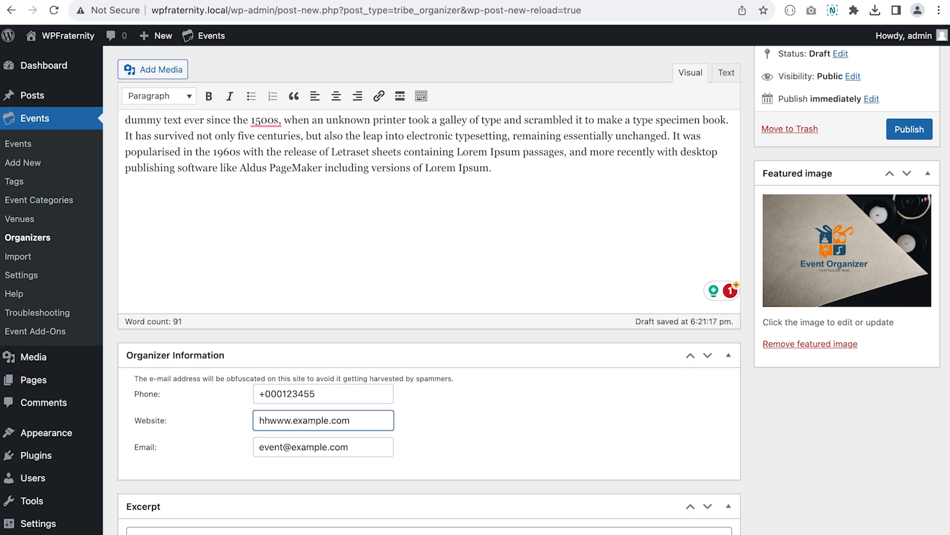
key("BackSpace")
type("ttps:")
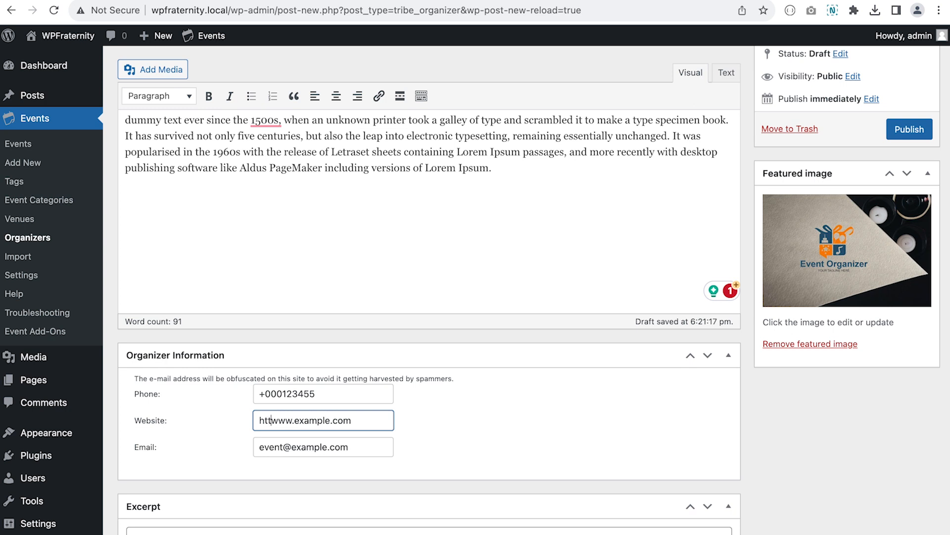
type("//")
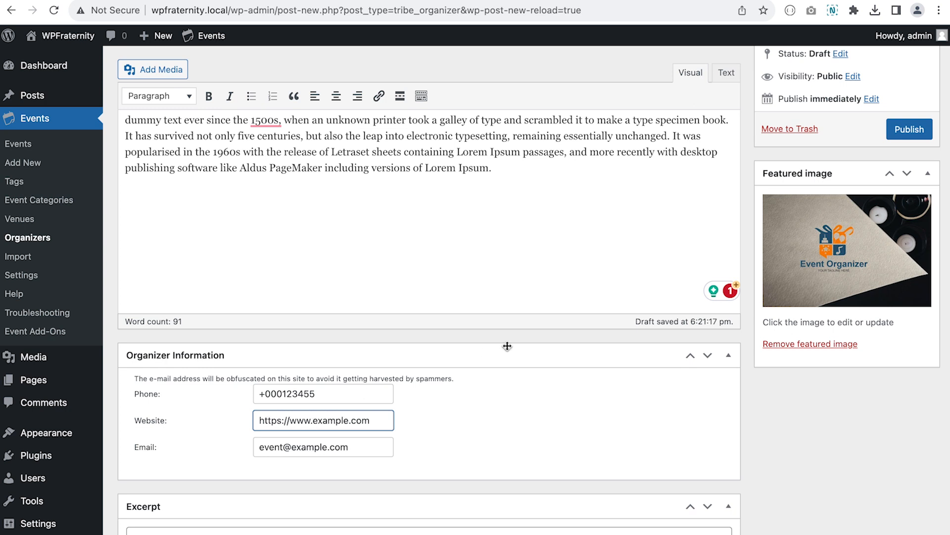
scroll(507, 345, "up", 5)
left_click(894, 385)
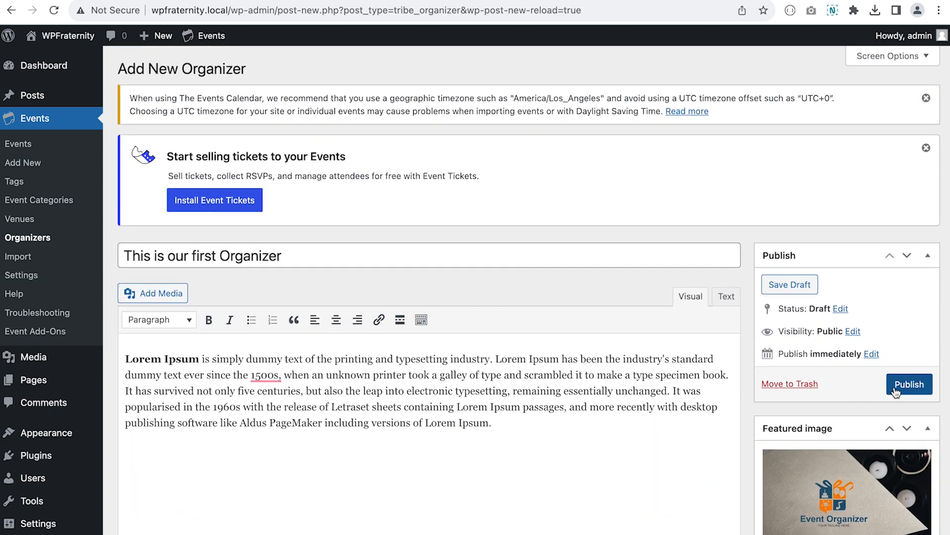
scroll(545, 265, "down", 3)
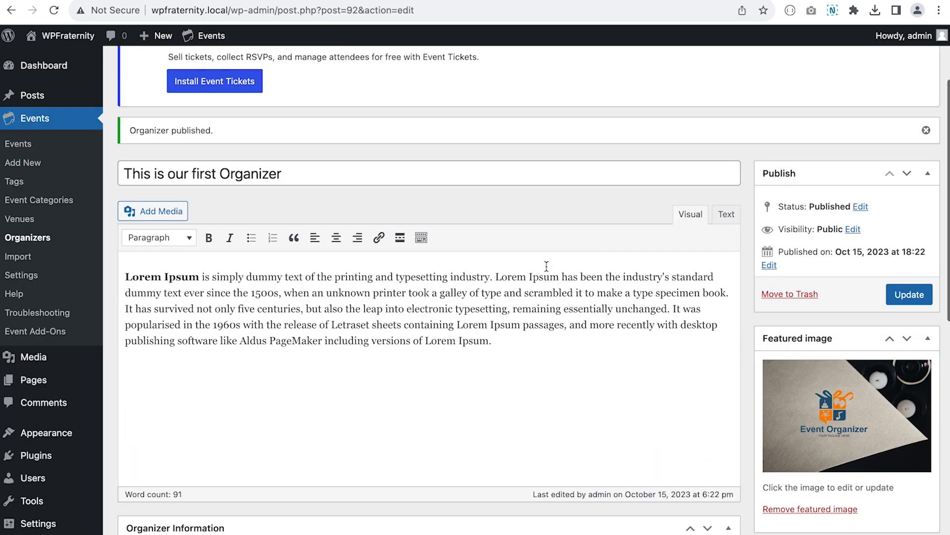
Open the Events Import page and look over its import options
left_click(35, 258)
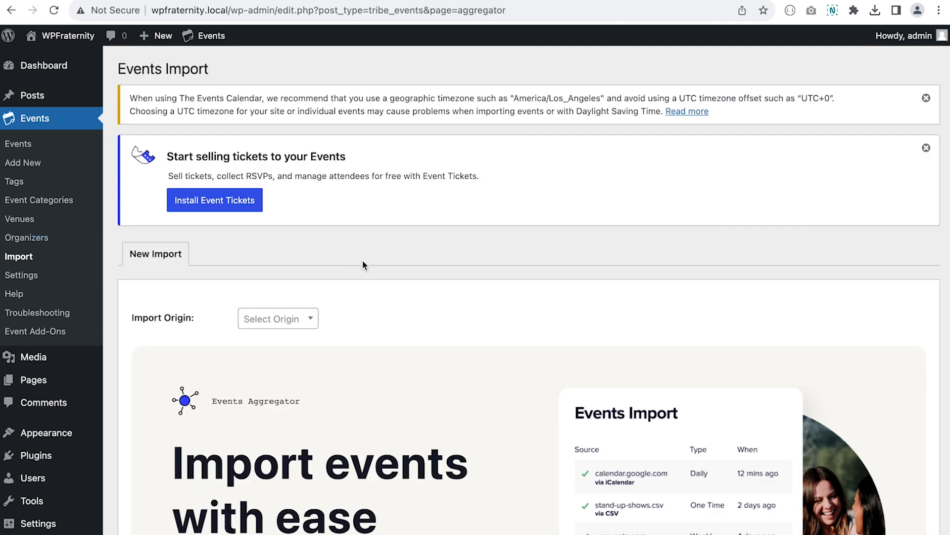
scroll(363, 260, "down", 3)
scroll(363, 261, "down", 1)
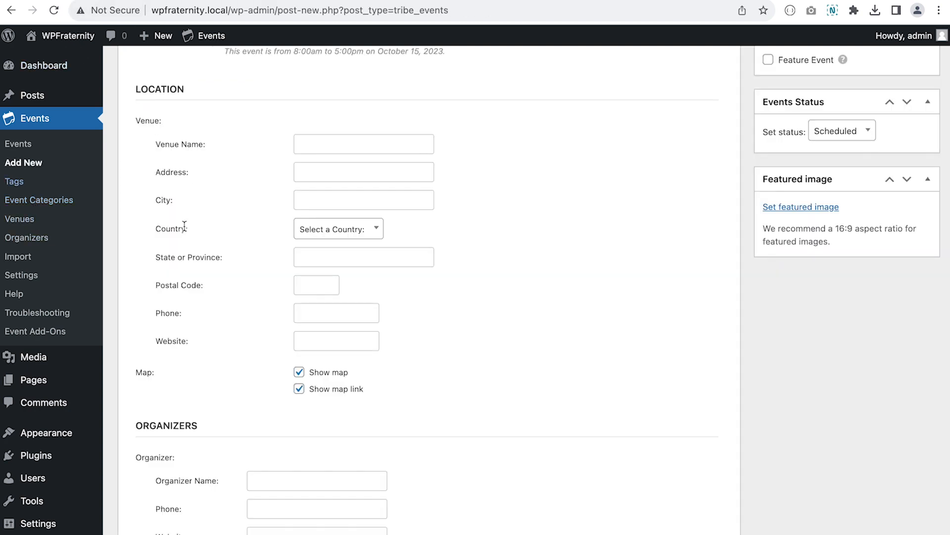
Reload the new event form and review its event categories and its location and organizer sections
scroll(184, 225, "up", 15)
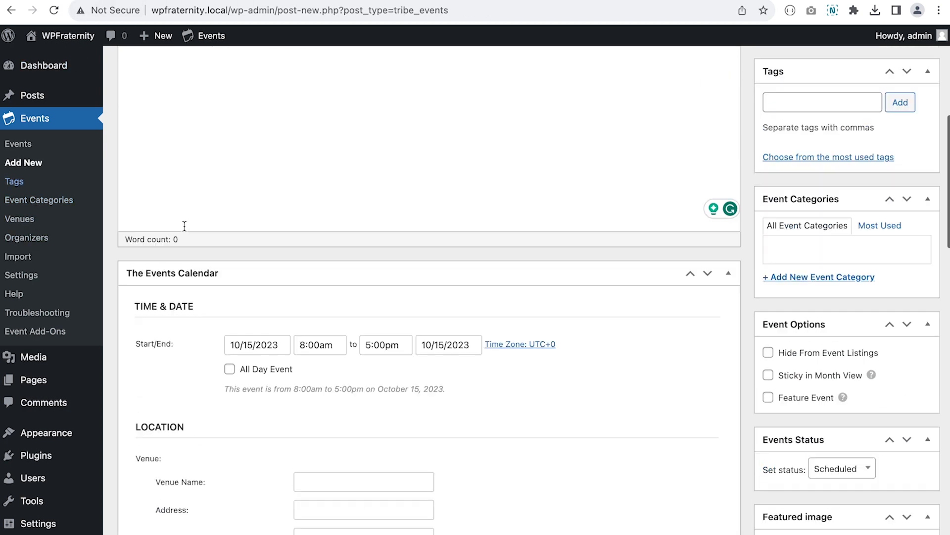
scroll(96, 69, "down", 2)
scroll(277, 163, "down", 10)
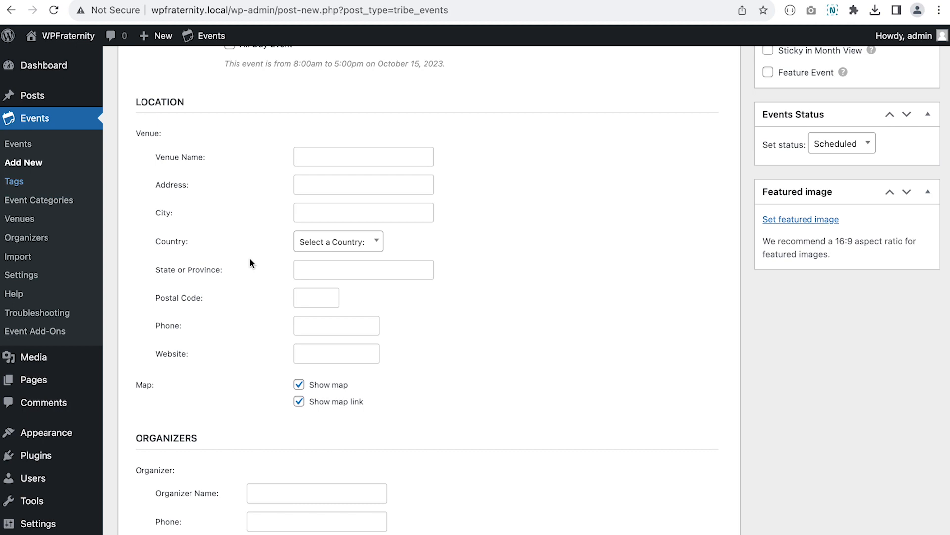
left_click(58, 13)
scroll(213, 200, "down", 15)
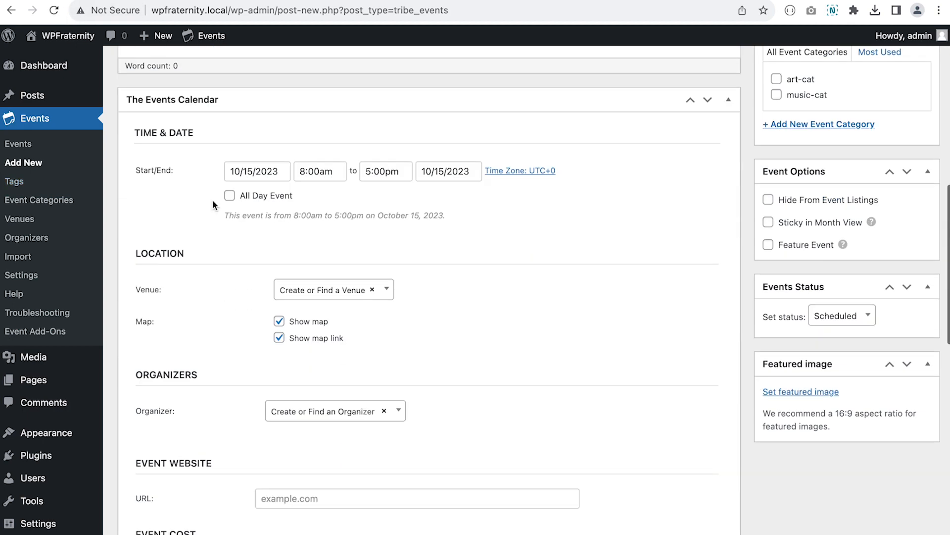
Look over the new event form and the venue choices offered in its location section
scroll(213, 200, "up", 5)
scroll(212, 200, "down", 2)
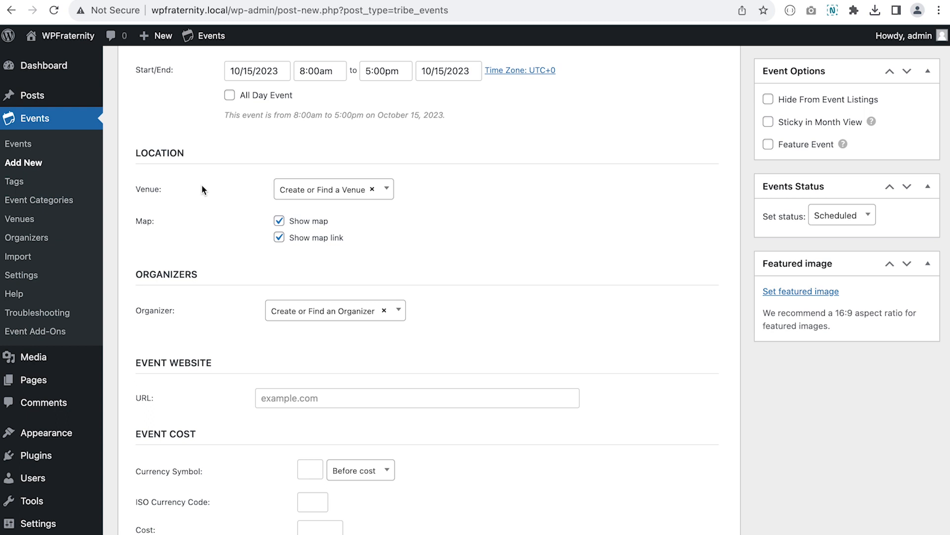
left_click(322, 190)
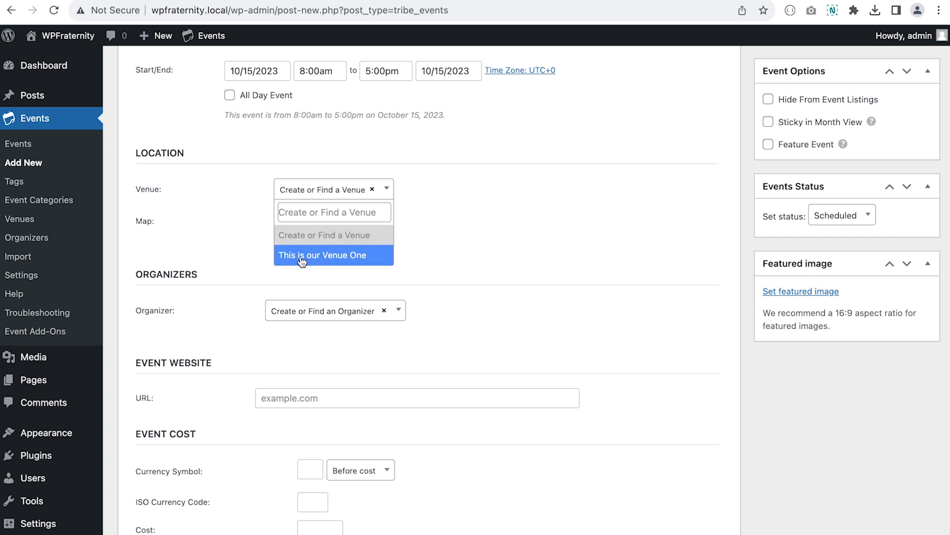
left_click(323, 237)
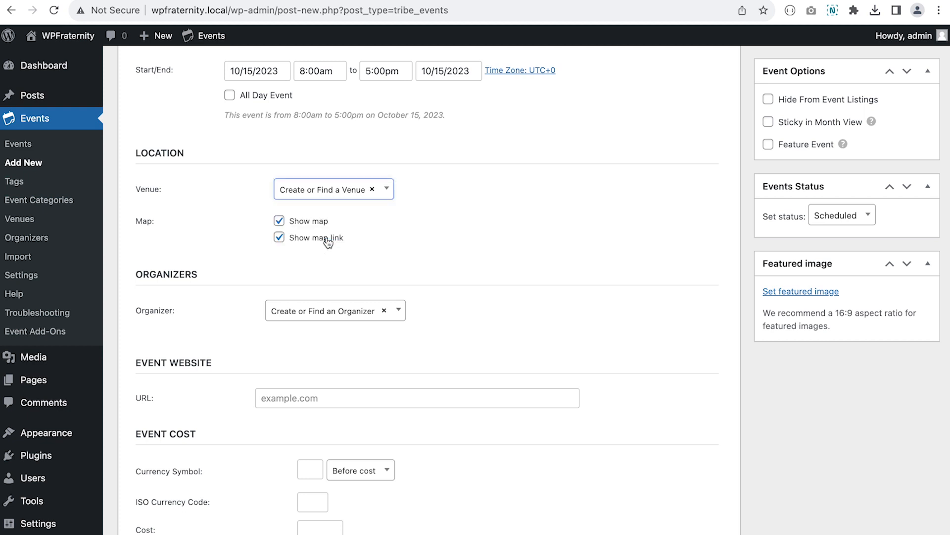
left_click(354, 197)
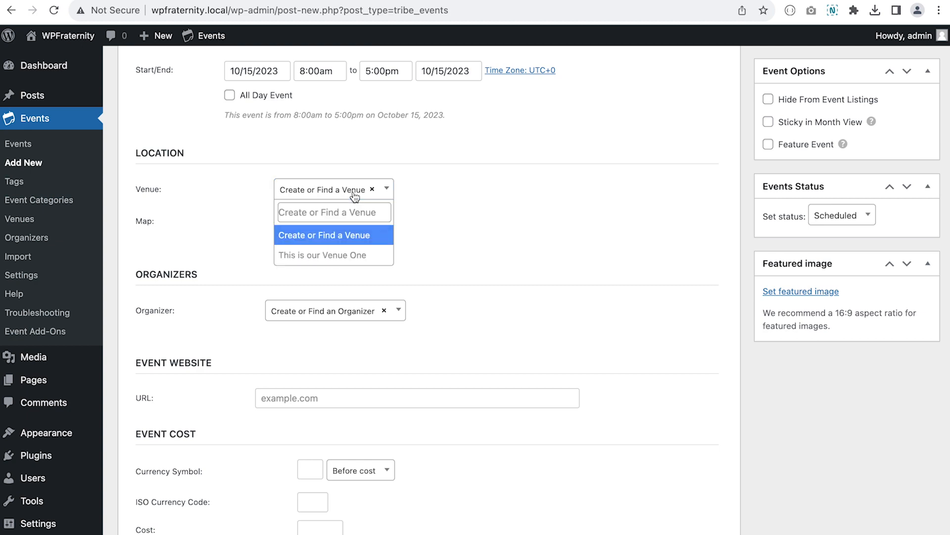
scroll(355, 197, "up", 6)
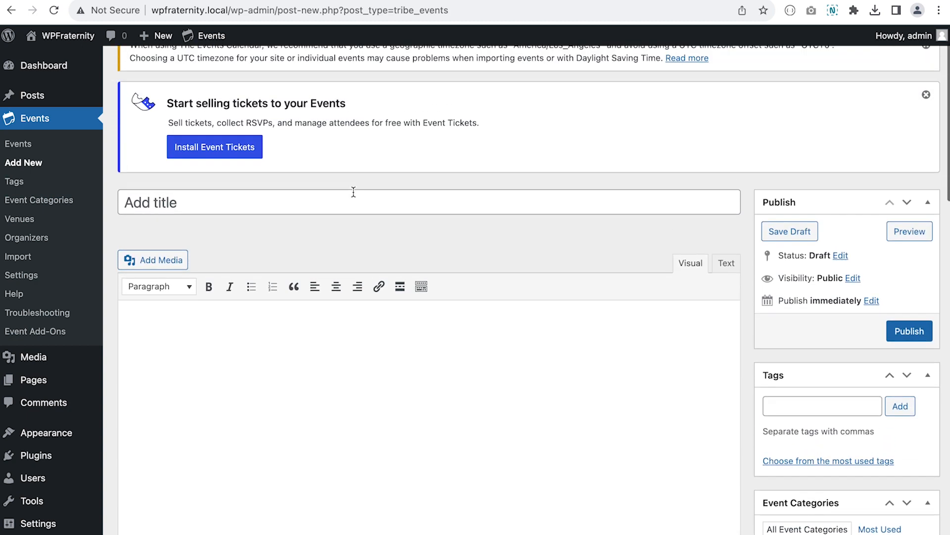
scroll(354, 193, "down", 15)
scroll(354, 193, "up", 1)
scroll(353, 195, "up", 14)
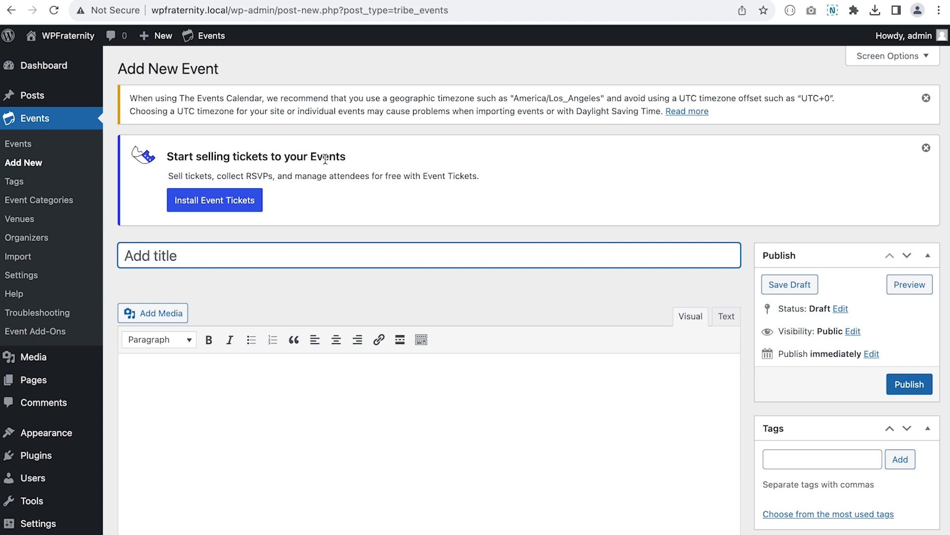
Title the new event "This is the Music Festival Event"
type("This ")
type("is the Mu")
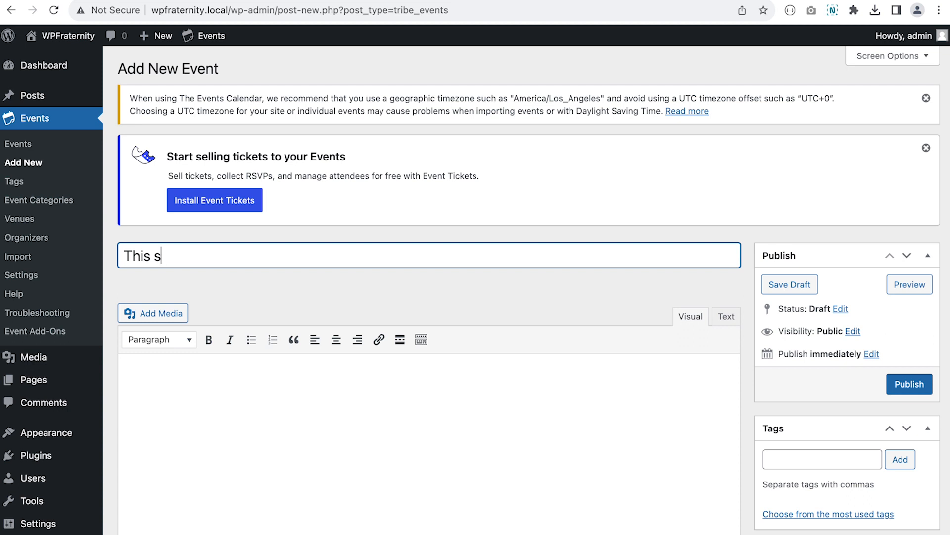
type("si")
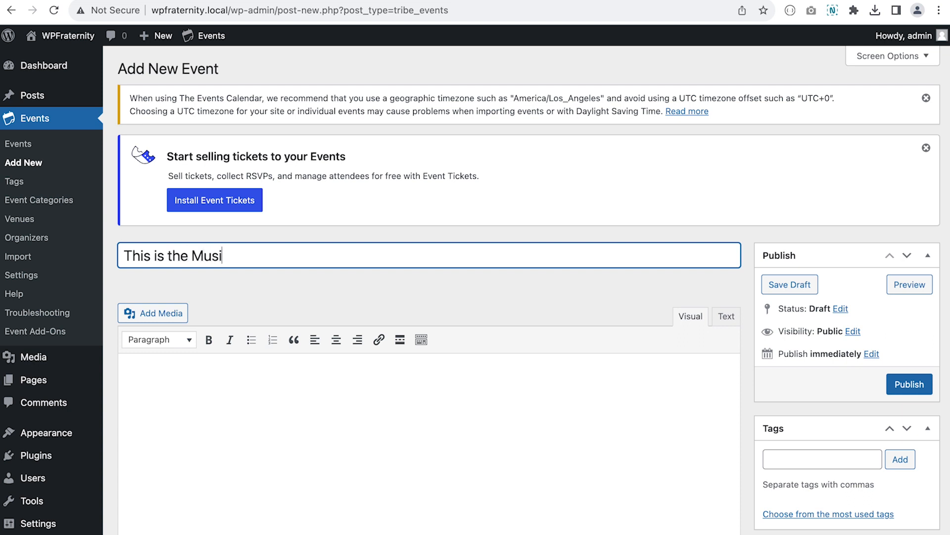
type("c Festival Event")
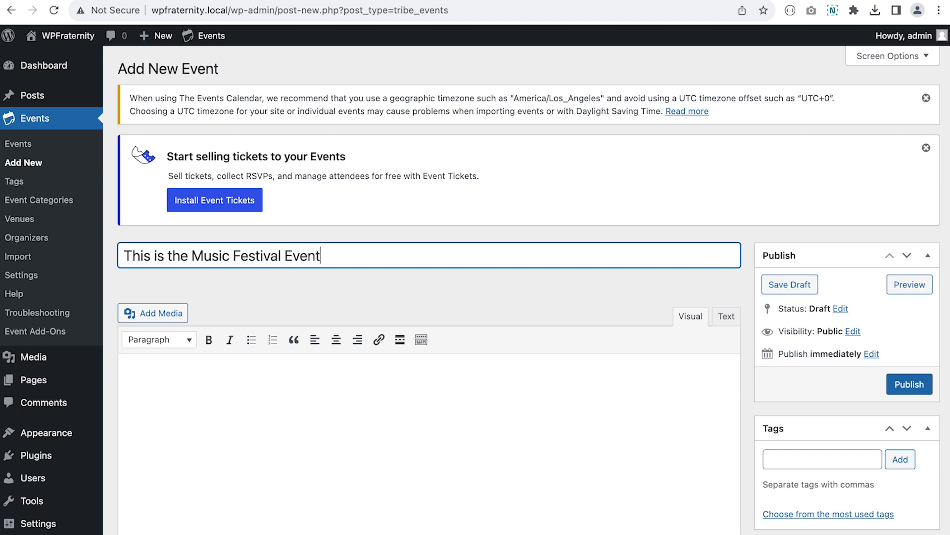
Fill the event description with two paragraphs of the standard "Lorem Ipsum is simply dummy text" placeholder
scroll(475, 297, "down", 2)
scroll(304, 165, "down", 3)
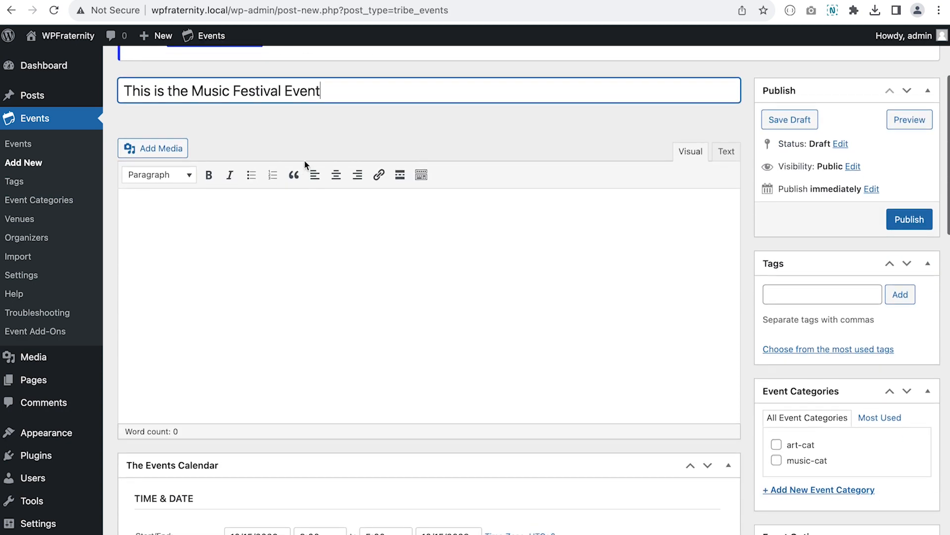
left_click(272, 210)
type("Lorem Ipsum is simply dummy text of the printing and typesetting industry. Lorem Ipsum has been the industry's standard dummy text ever since the 1500s, when an unknown printer took a galley of type and scrambled it to make a type specimen book. It has survived not only five centuries, but also the leap into electronic typesetting, remaining essentially unchanged. It was popularised in the 1960s with the release of Letraset sheets containing Lorem Ipsum passages, and more recently with desktop publishing software like Aldus PageMaker including versions of Lorem Ipsum.")
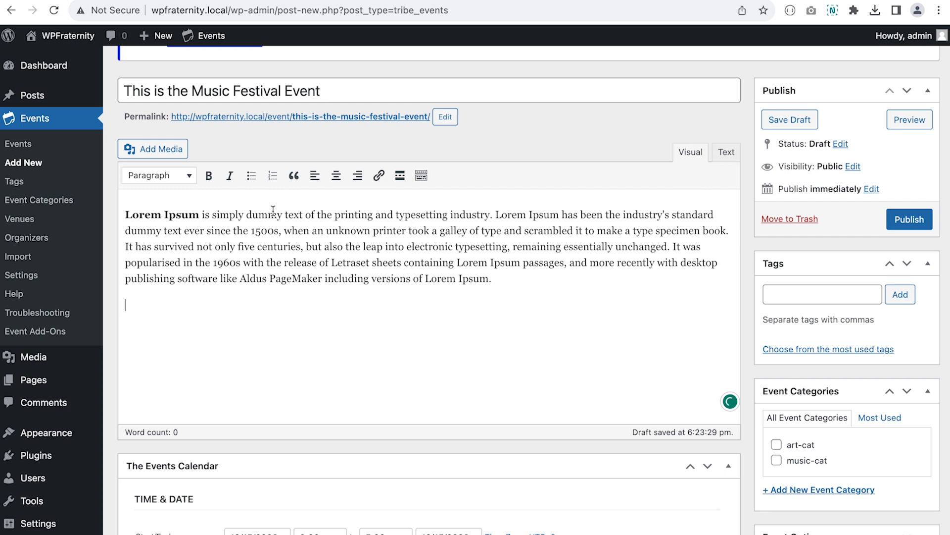
type("Lorem Ipsum is simply dummy text of the printing and typesetting industry. Lorem Ipsum has been the industry's standard dummy text ever since the 1500s, when an unknown printer took a galley of type and scrambled it to make a type specimen book. It has survived not only five centuries, but also the leap into electronic typesetting, remaining essentially unchanged. It was popularised in the 1960s with the release of Letraset sheets containing Lorem Ipsum passages, and more recently with desktop publishing software like Aldus PageMaker including versions of Lorem Ipsum.")
Make the event an all-day event and set its end date to 10/17/2023
scroll(273, 213, "down", 10)
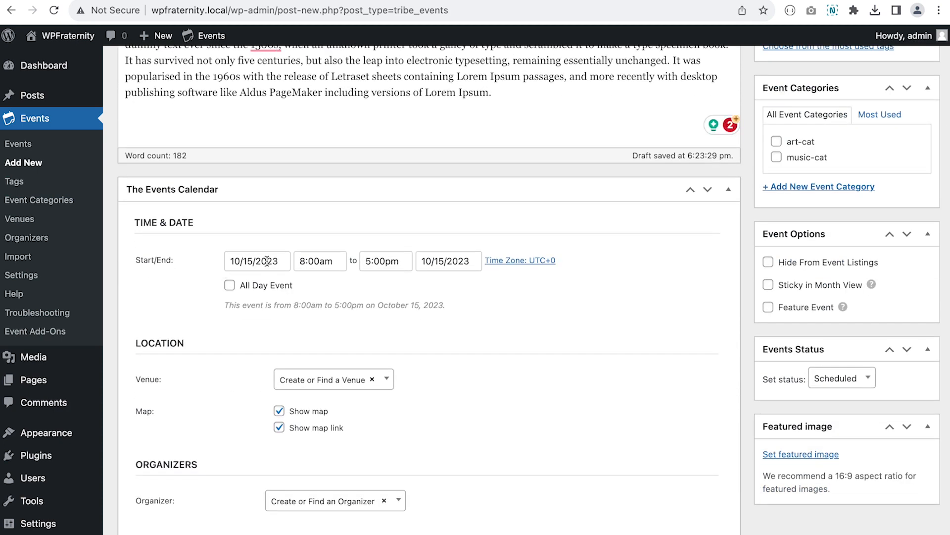
left_click(230, 285)
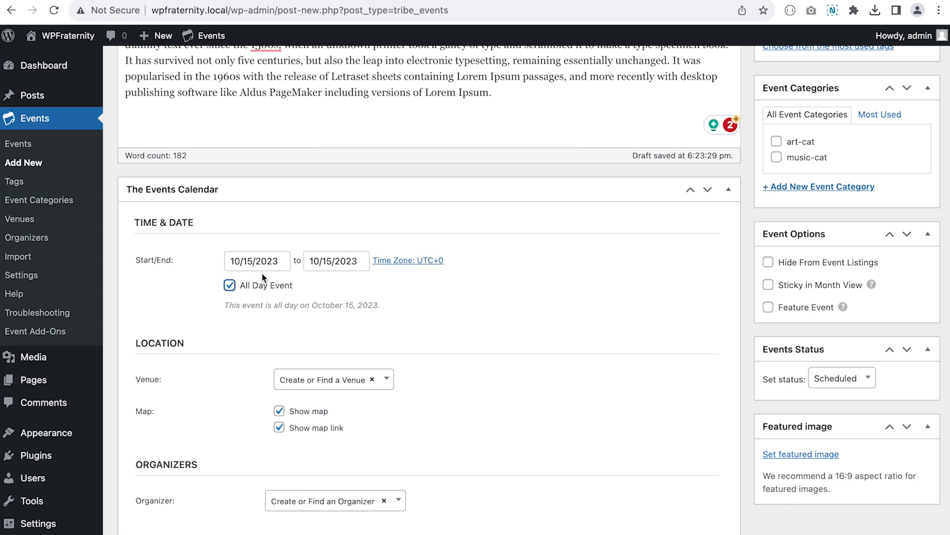
left_click(320, 263)
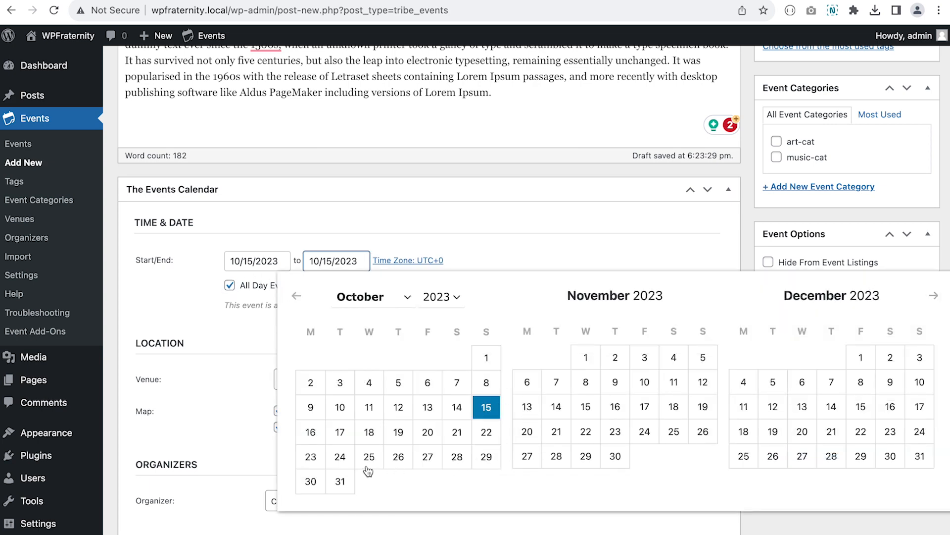
left_click(346, 435)
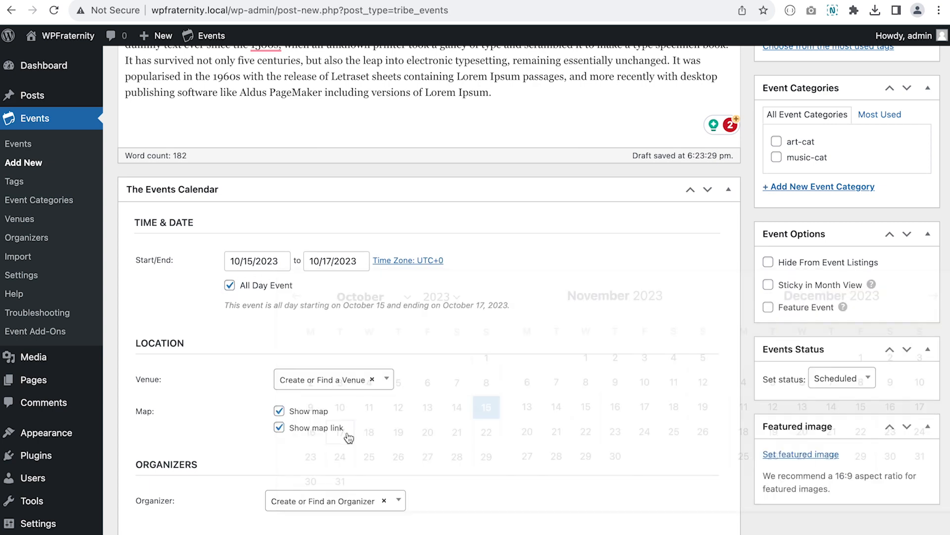
Assign the venue "This is our Venue One" and the organizer "This is our first Organizer" to the event
scroll(388, 302, "down", 2)
left_click(348, 295)
left_click(350, 275)
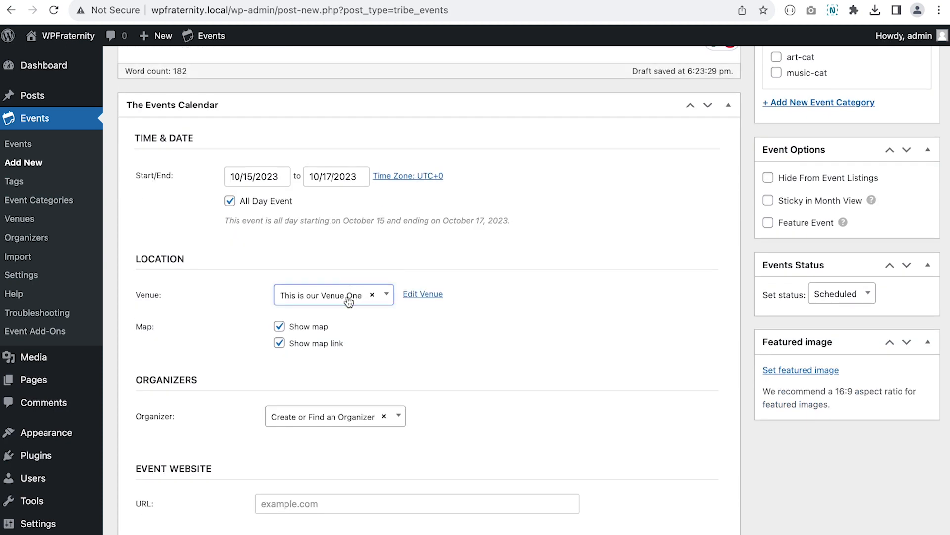
scroll(348, 301, "down", 2)
left_click(356, 311)
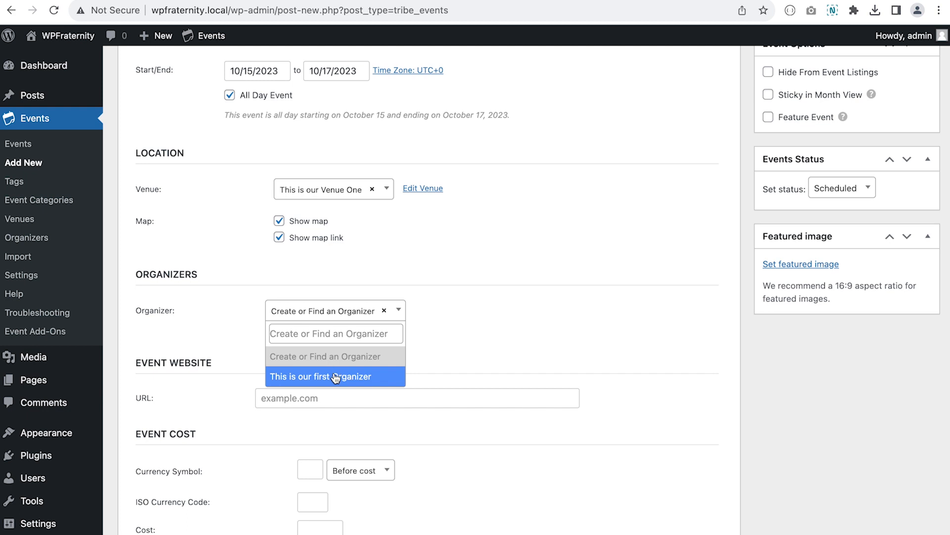
left_click(335, 377)
scroll(334, 369, "down", 2)
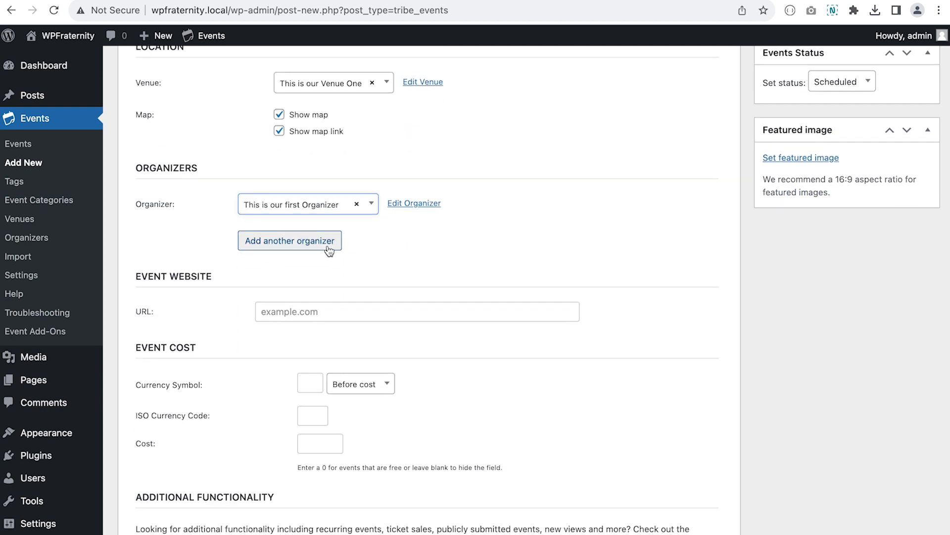
left_click(299, 311)
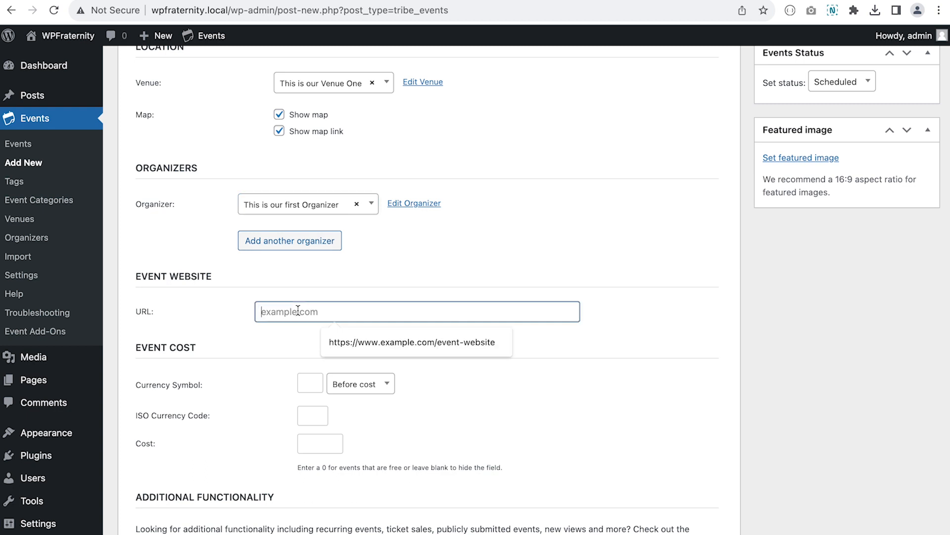
left_click(367, 342)
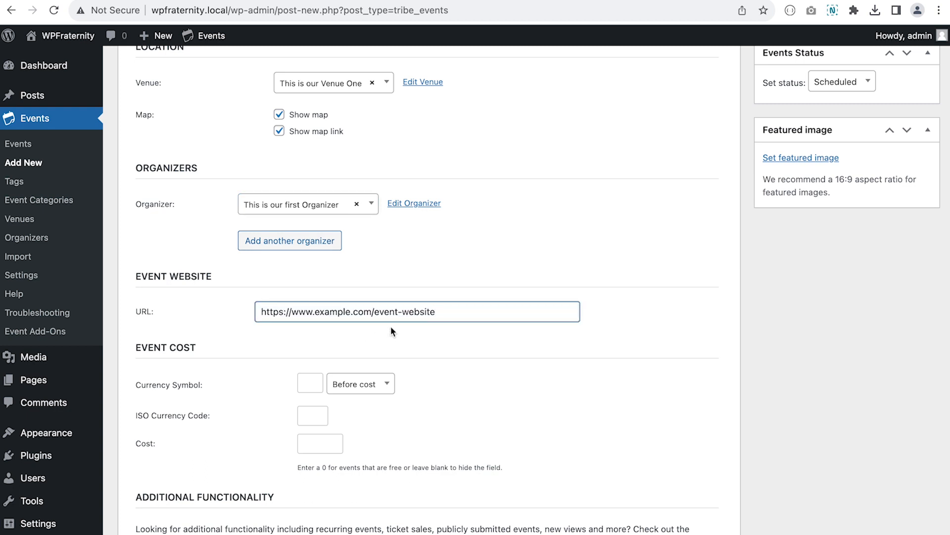
scroll(391, 326, "down", 1)
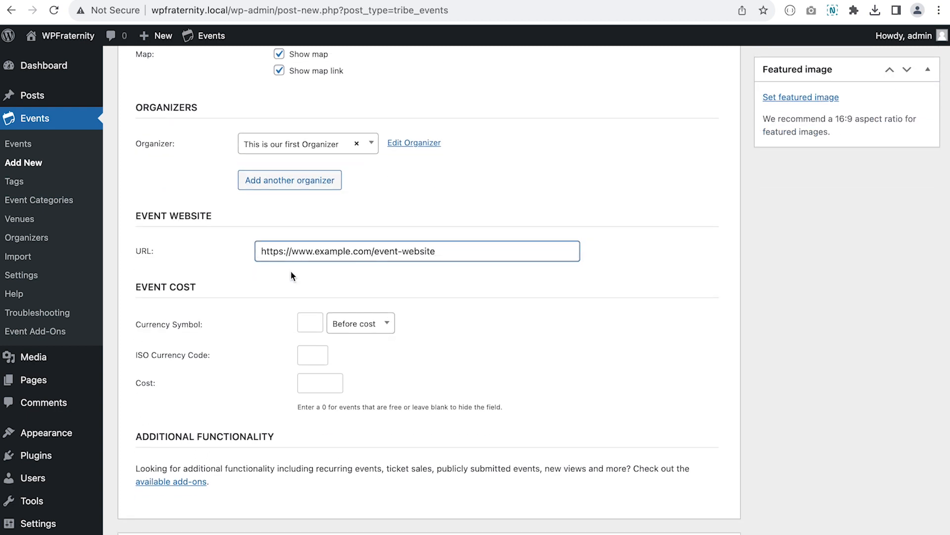
scroll(291, 275, "down", 1)
scroll(291, 275, "down", 1)
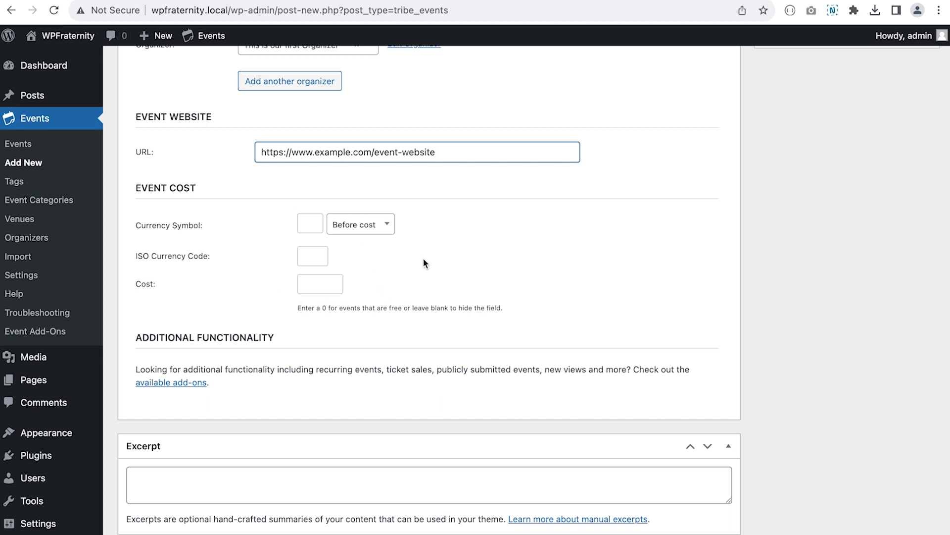
Assign the event to both the art-cat and music-cat event categories
scroll(284, 284, "up", 1)
scroll(284, 284, "up", 15)
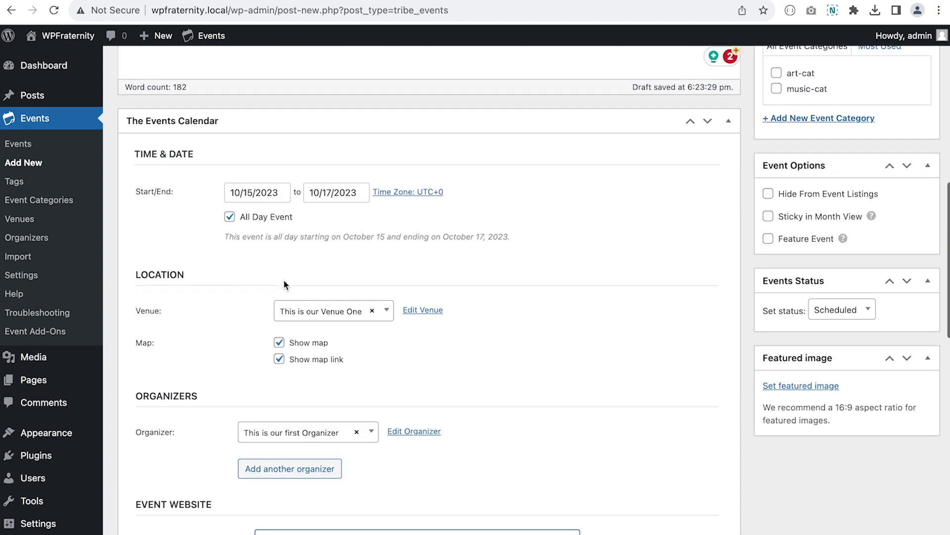
scroll(617, 185, "up", 1)
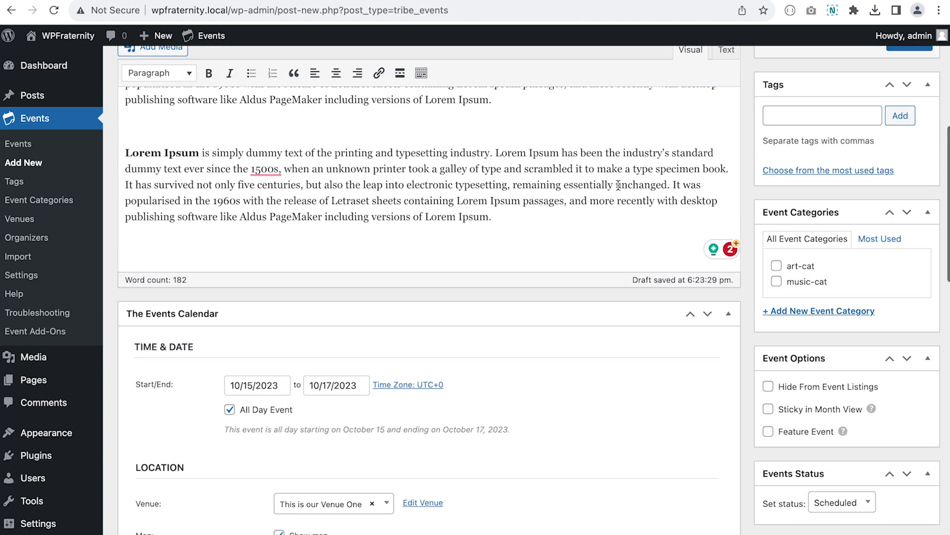
left_click(812, 270)
left_click(809, 282)
scroll(811, 283, "down", 5)
scroll(812, 286, "up", 5)
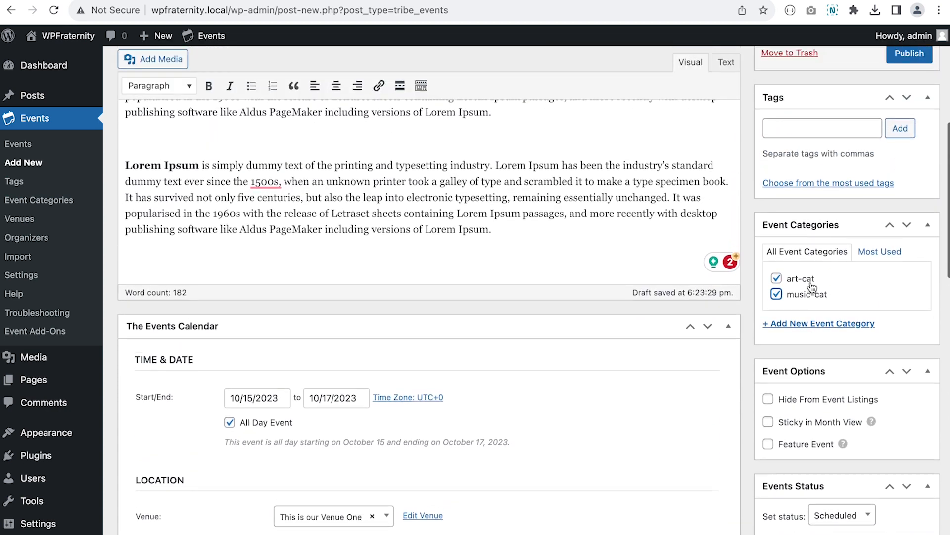
Set the concert photo with the flame-lit stage and crowd from the media library as featured image and publish the event
scroll(812, 286, "down", 5)
scroll(811, 286, "down", 3)
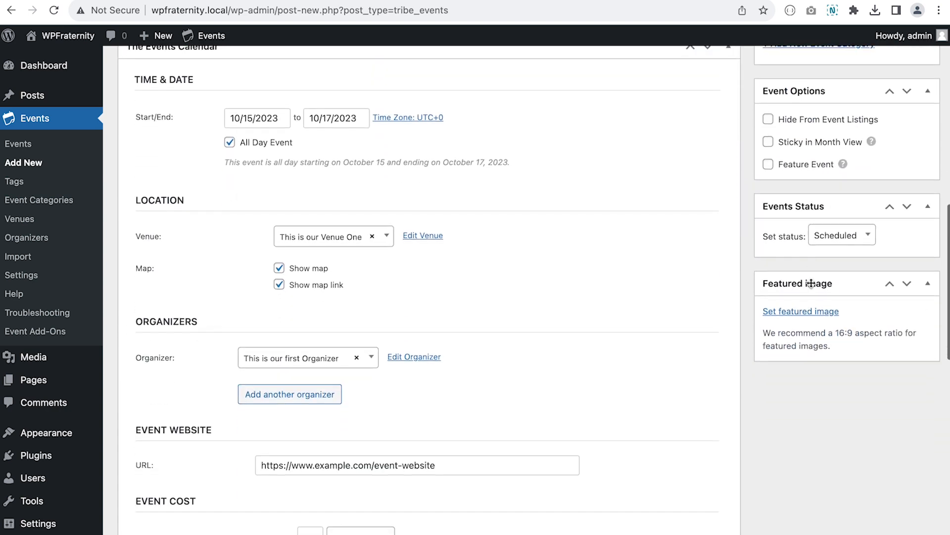
left_click(811, 316)
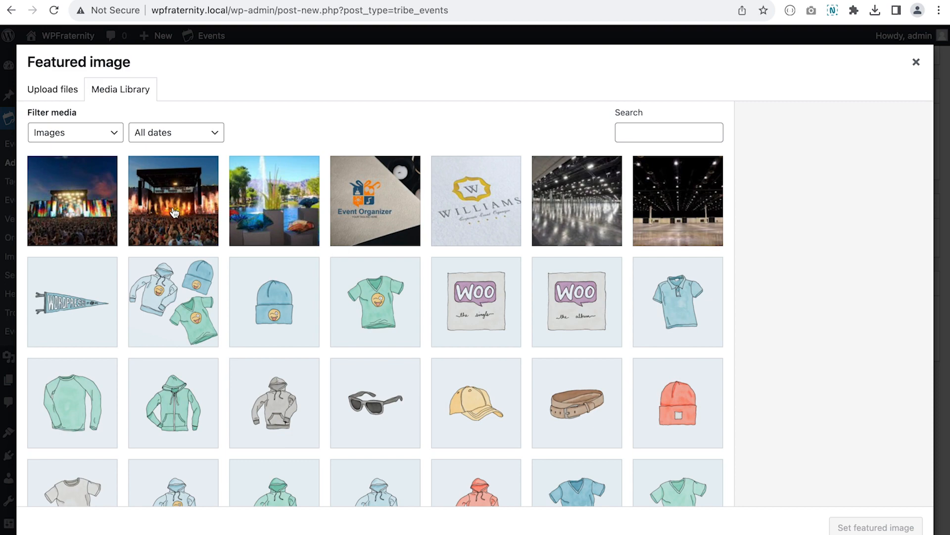
left_click(174, 213)
left_click(876, 527)
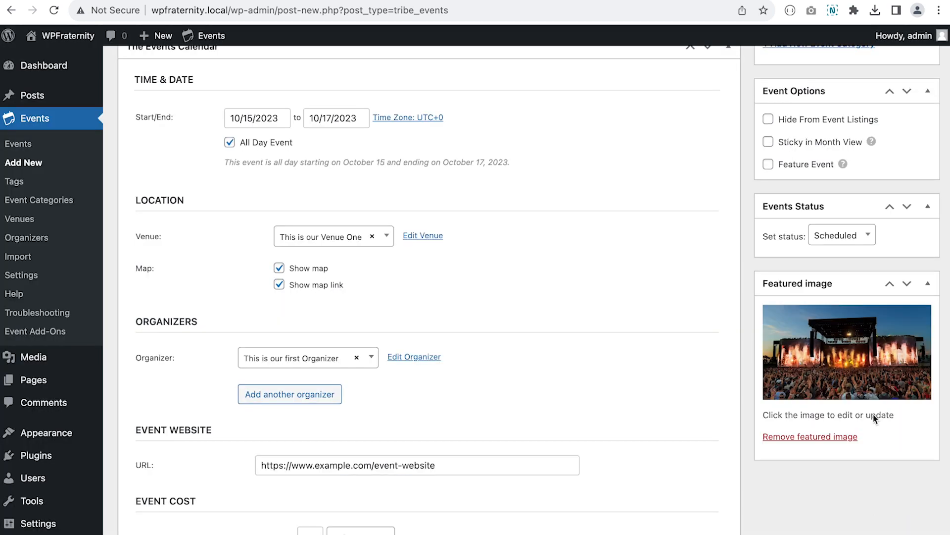
scroll(879, 347, "up", 8)
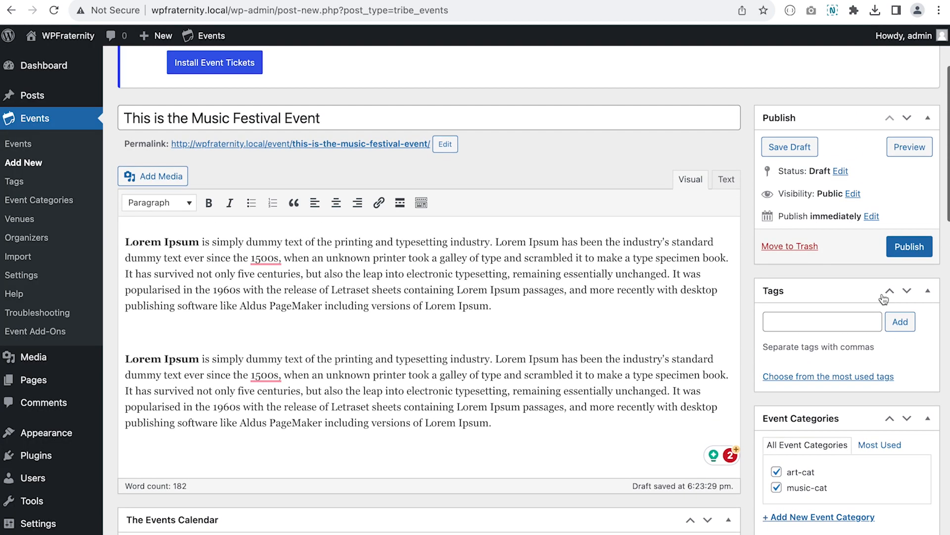
left_click(899, 256)
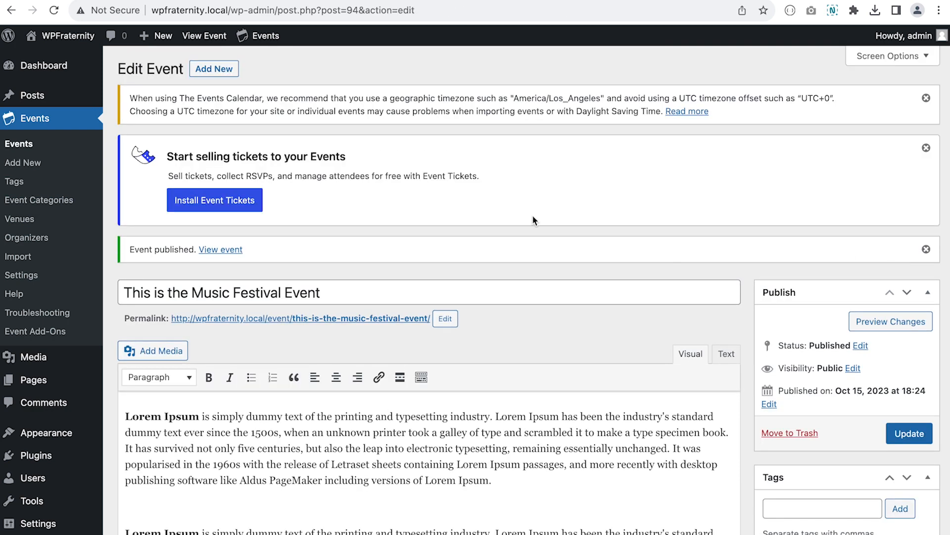
Open the published event's page in a new tab and look over its featured image, title and description
right_click(218, 256)
left_click(253, 257)
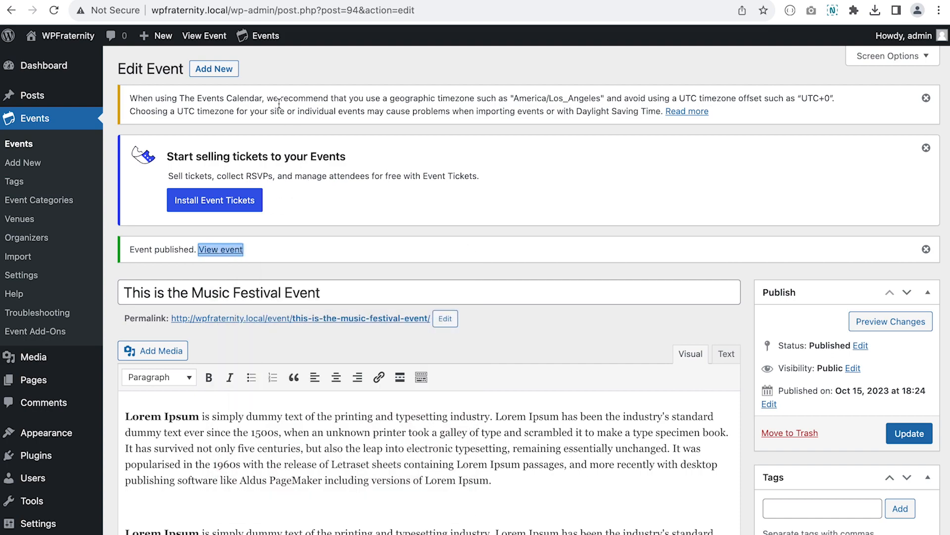
left_click(206, 1)
scroll(228, 230, "down", 15)
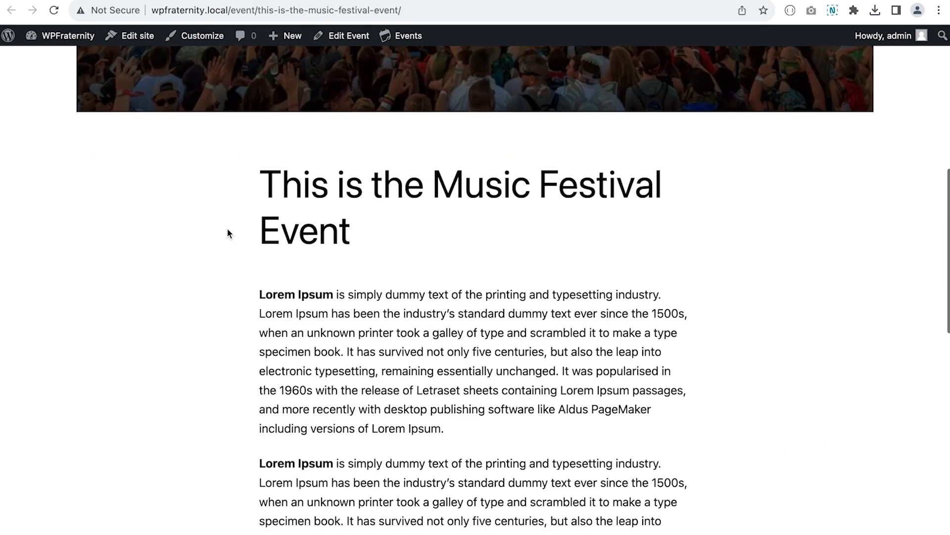
scroll(227, 229, "up", 15)
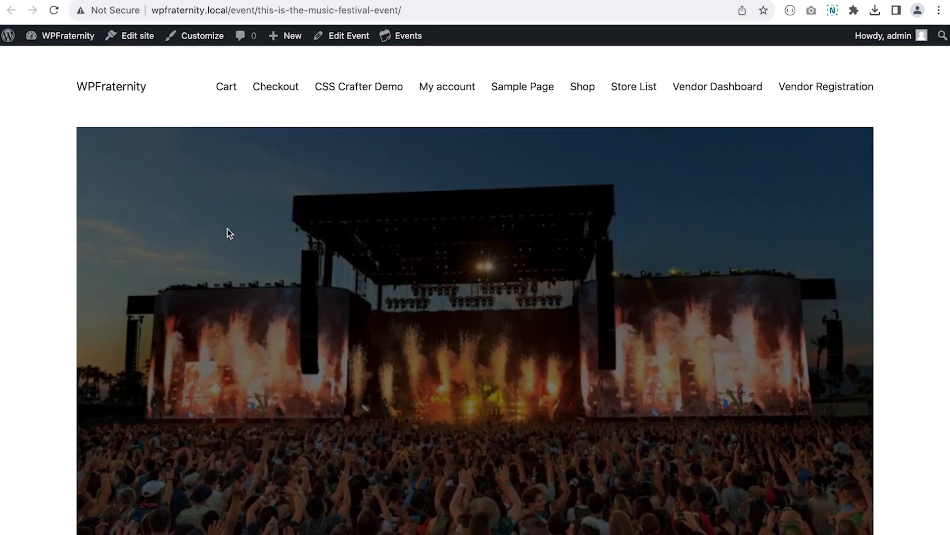
scroll(611, 188, "down", 7)
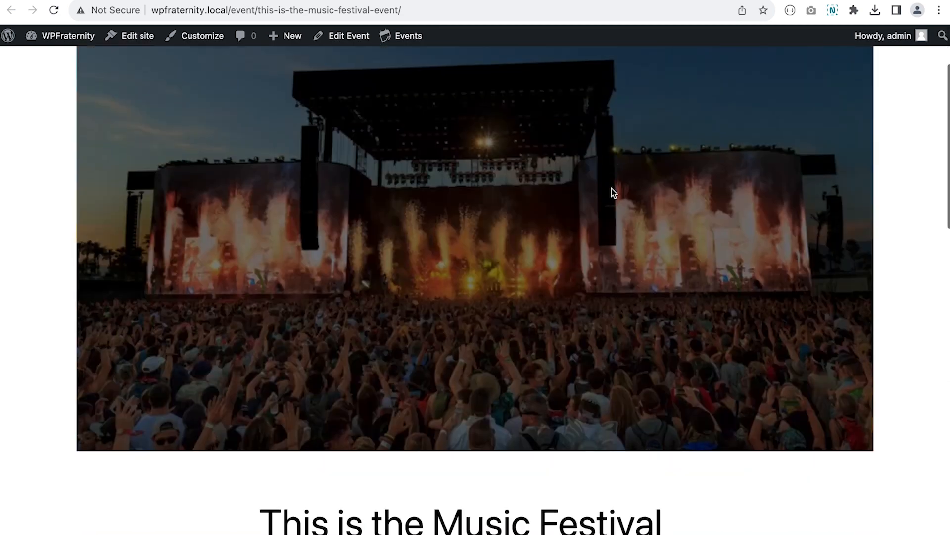
scroll(611, 188, "up", 7)
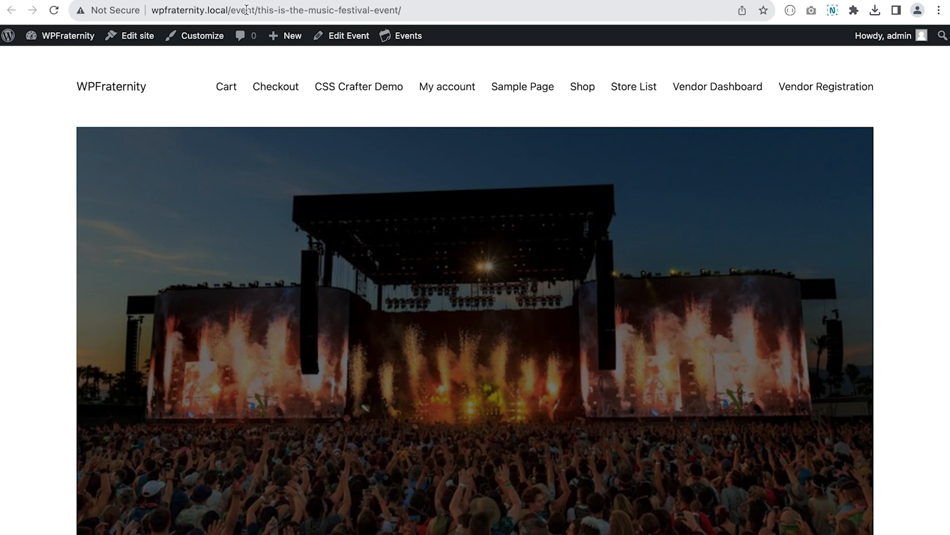
Open the site's events calendar page at wpfraternity.local/events/ in place of the single event page
left_click(416, 10)
left_click_drag(417, 10, 258, 13)
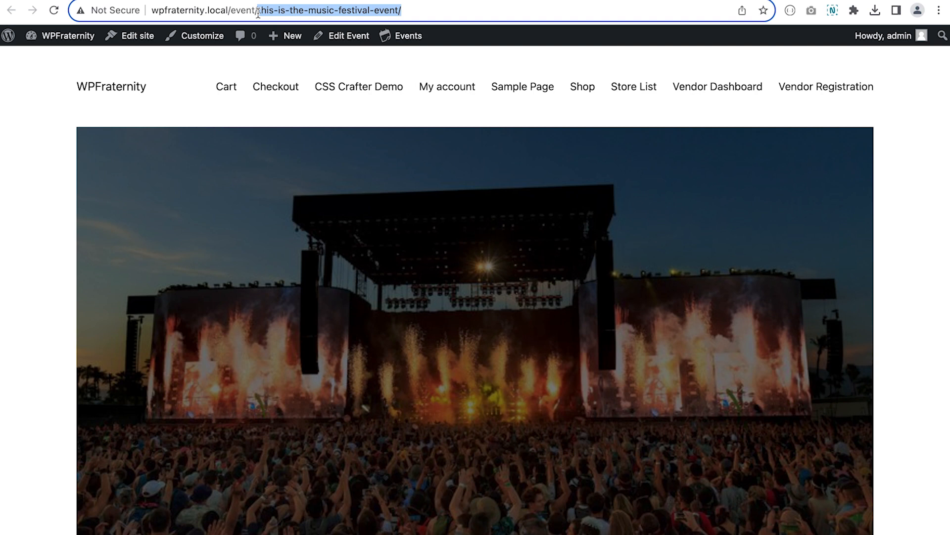
key("BackSpace")
key("BackSpace")
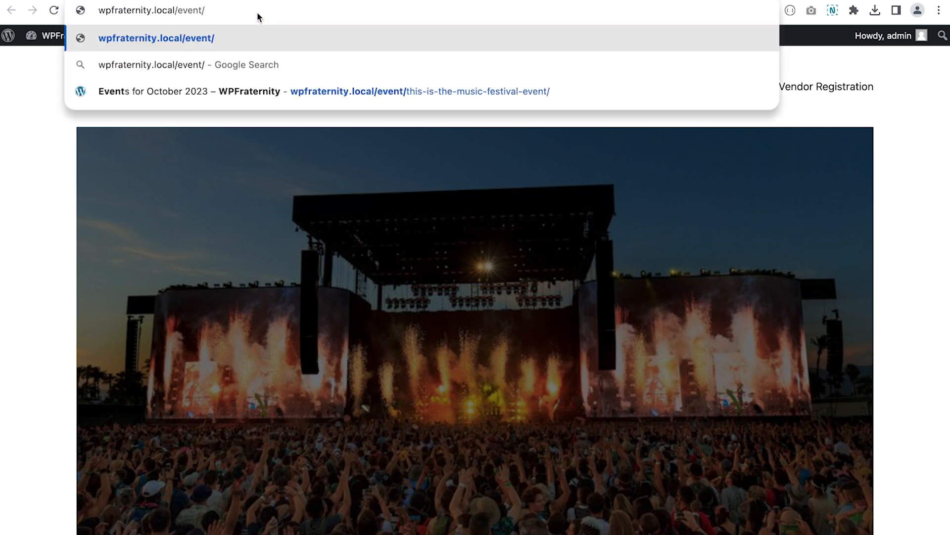
type("s")
key("Return")
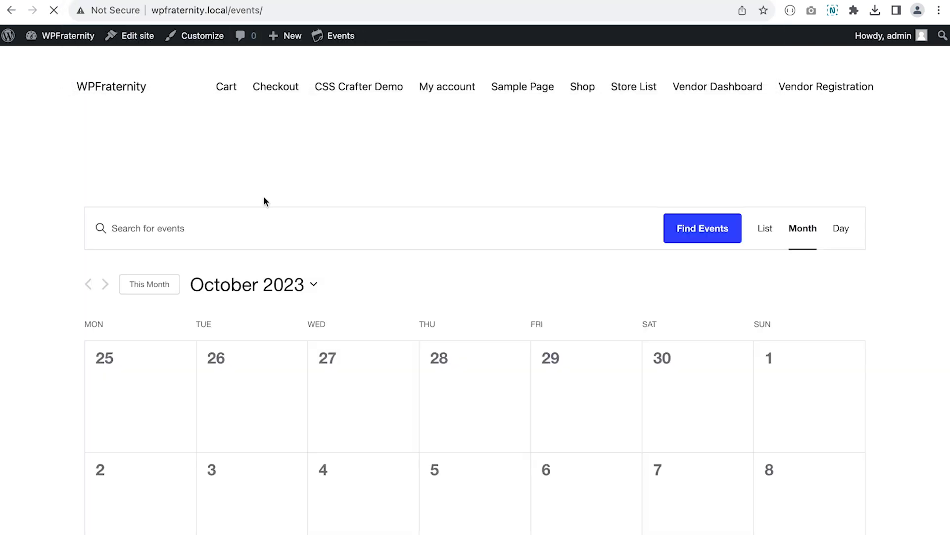
Look over the October 2023 month calendar and preview the Music Festival event's entries on October 15 to 17
scroll(264, 198, "down", 2)
scroll(263, 197, "down", 2)
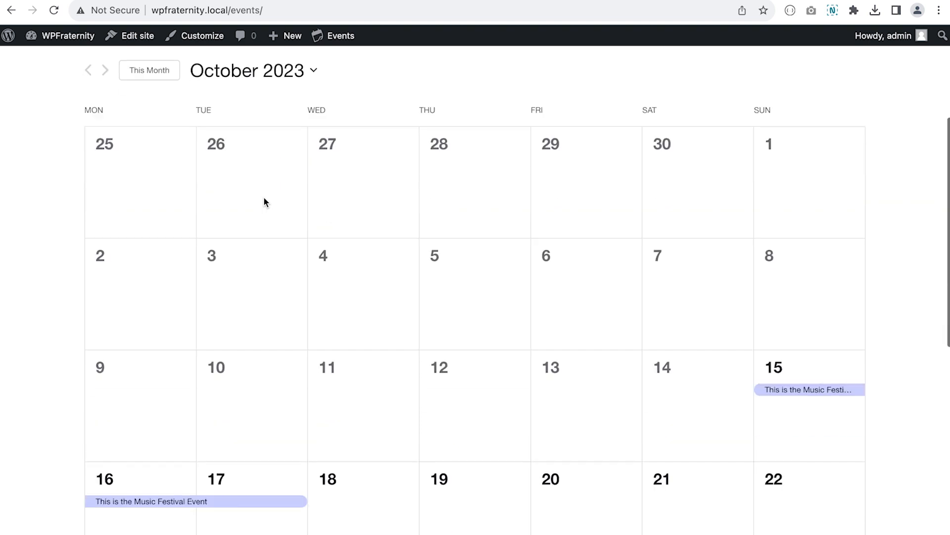
scroll(263, 198, "up", 1)
scroll(263, 197, "up", 1)
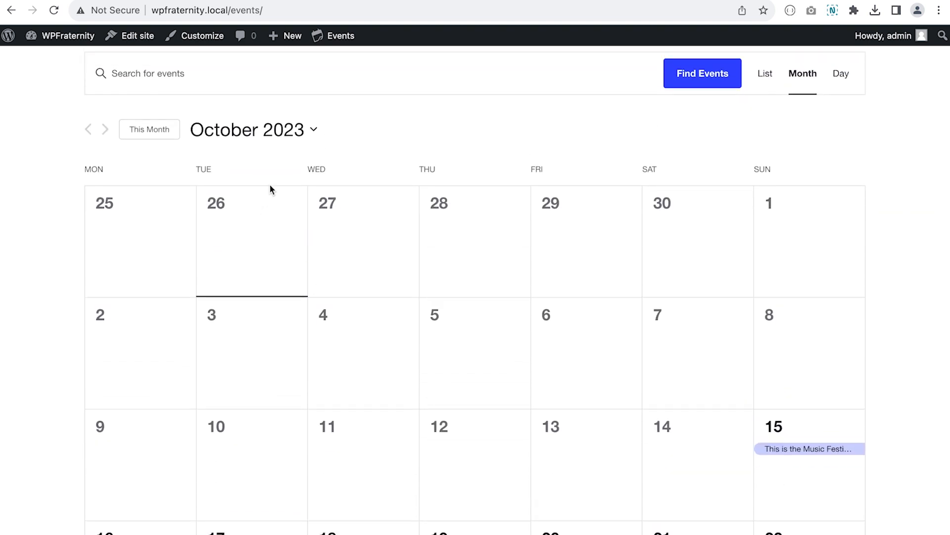
scroll(645, 309, "down", 6)
scroll(645, 310, "down", 3)
scroll(645, 310, "up", 6)
mouse_move(809, 249)
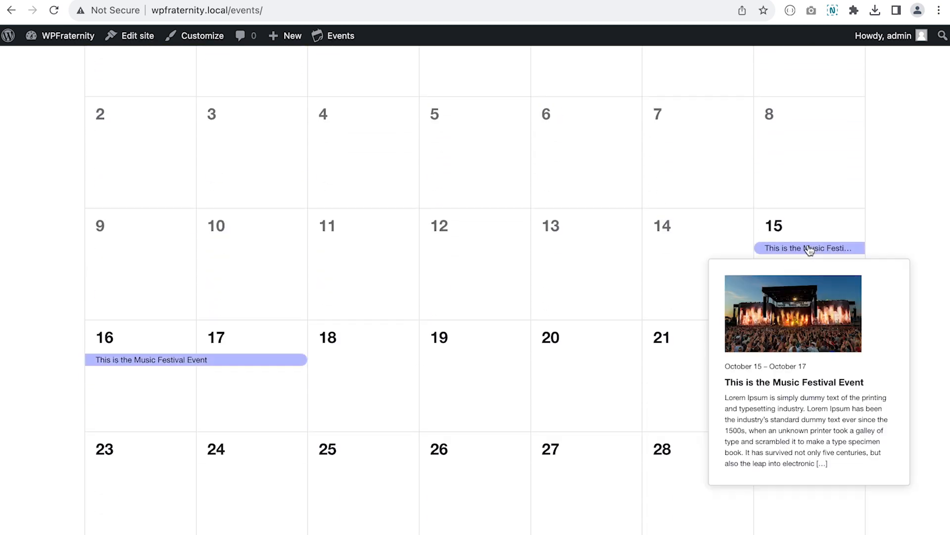
mouse_move(135, 363)
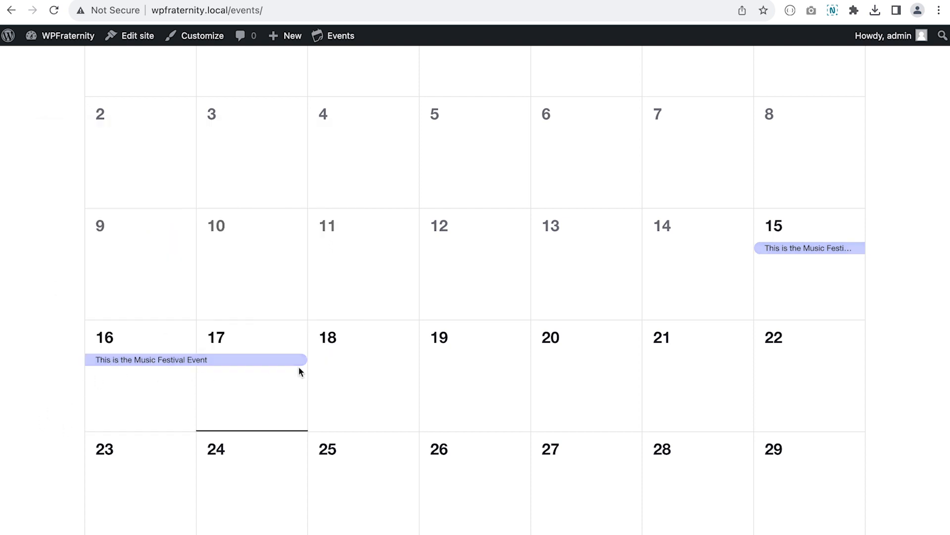
Show the calendar in list view and look over the upcoming events
scroll(840, 278, "up", 7)
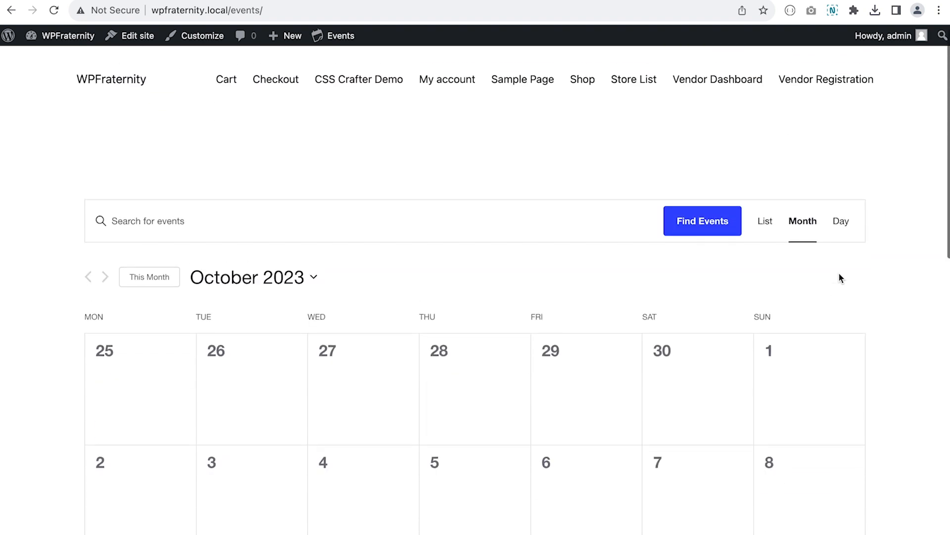
left_click(765, 222)
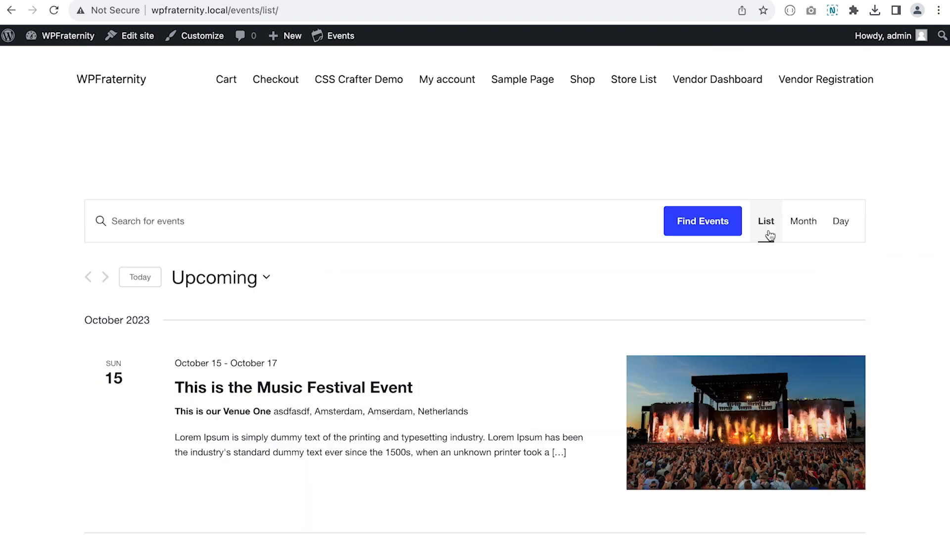
scroll(770, 236, "down", 4)
scroll(771, 236, "up", 4)
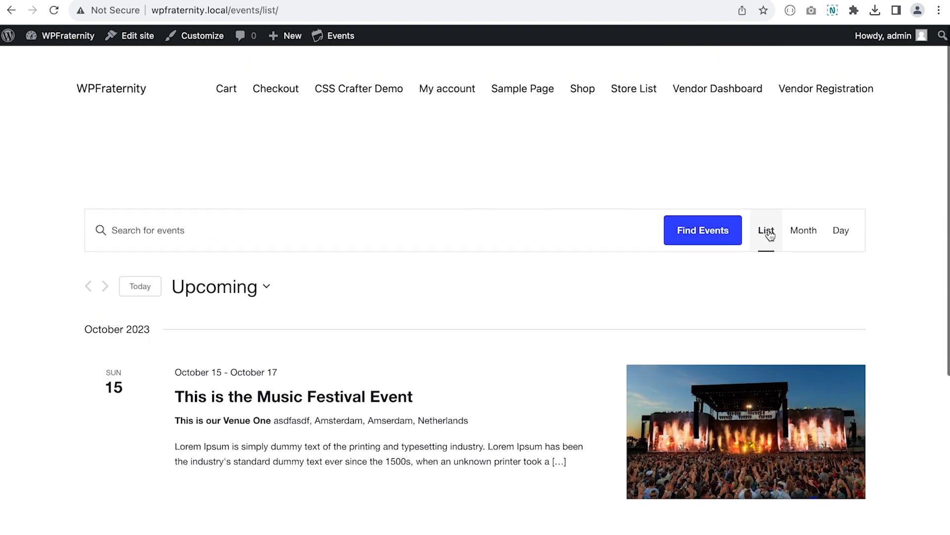
Show the calendar in day view, look over that day's events, and return to the month view
left_click(846, 228)
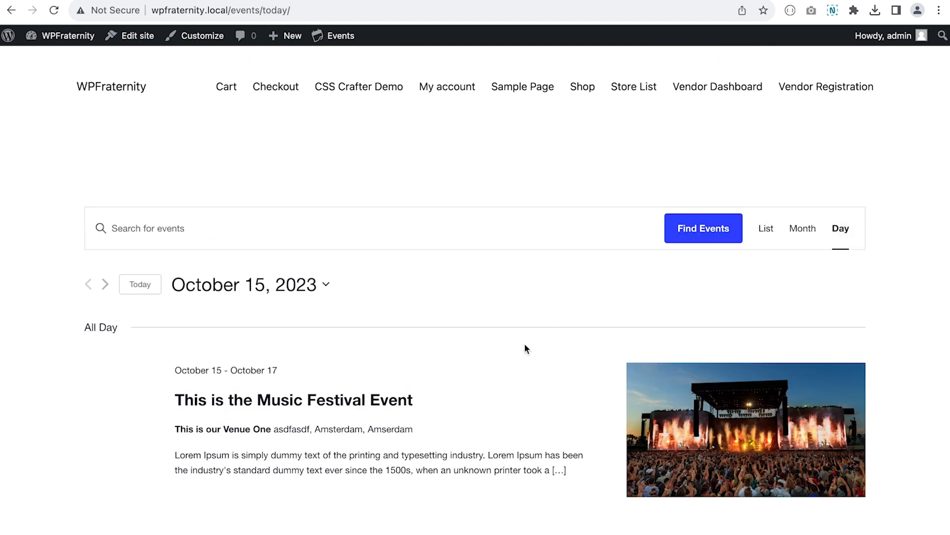
scroll(526, 349, "down", 3)
scroll(526, 349, "up", 1)
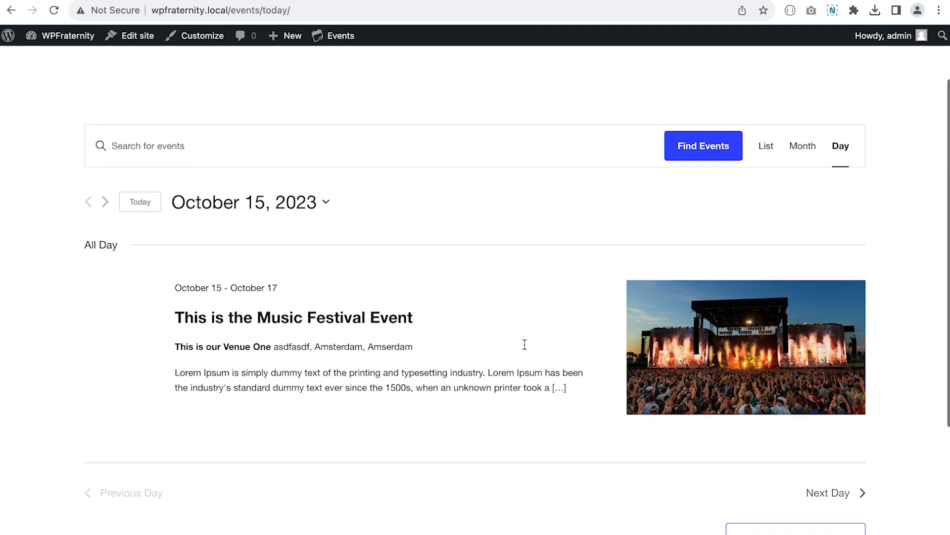
left_click(799, 149)
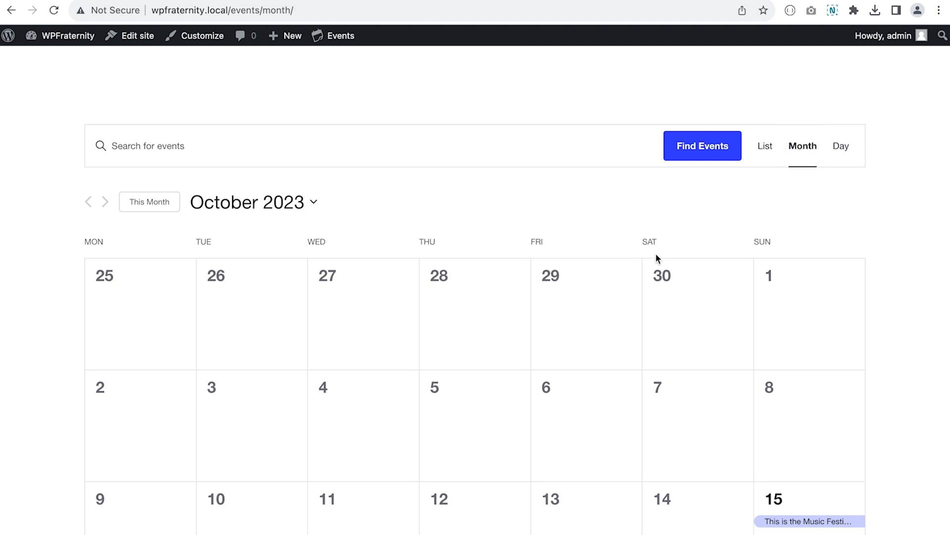
scroll(655, 254, "down", 2)
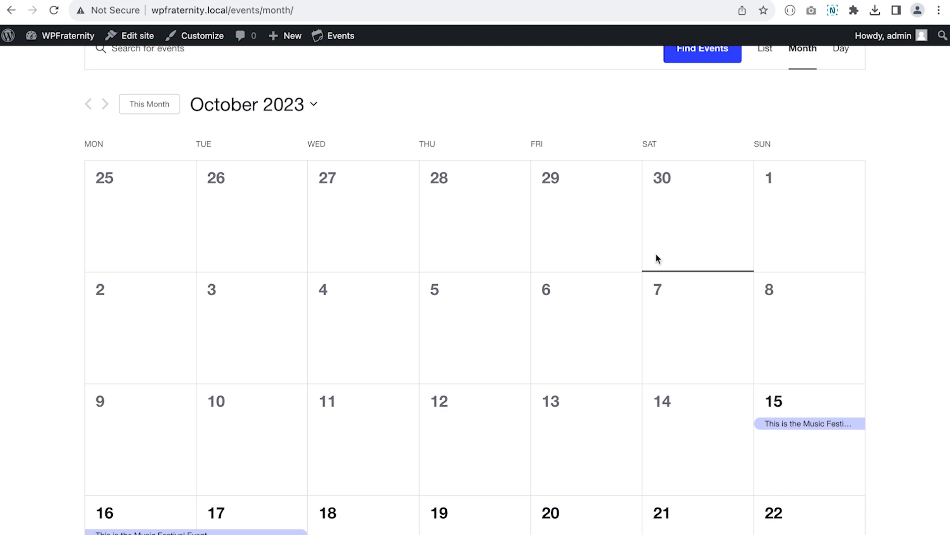
key("super+shift+5")
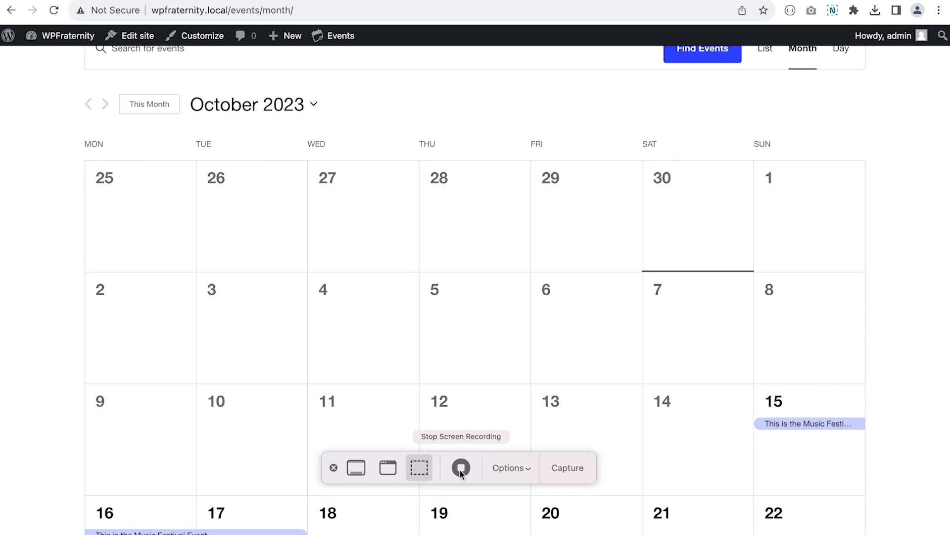